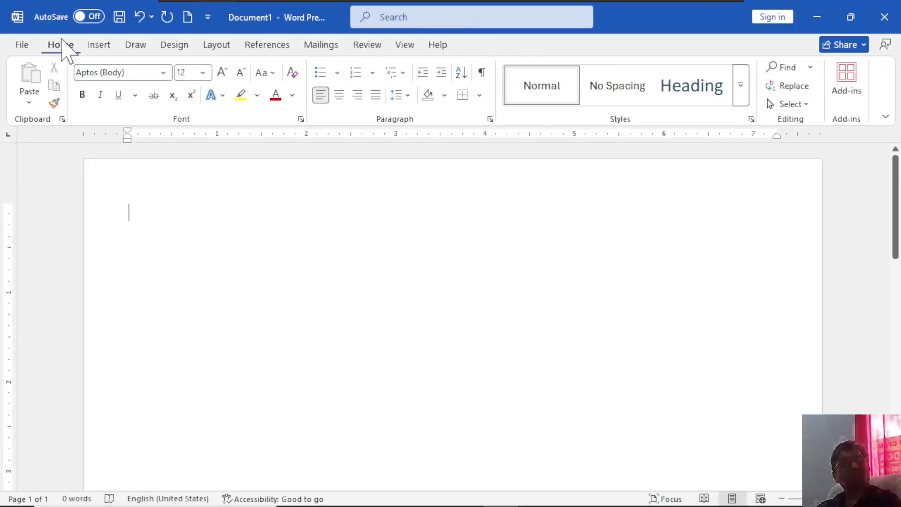
pyautogui.click(99, 49)
pyautogui.click(137, 46)
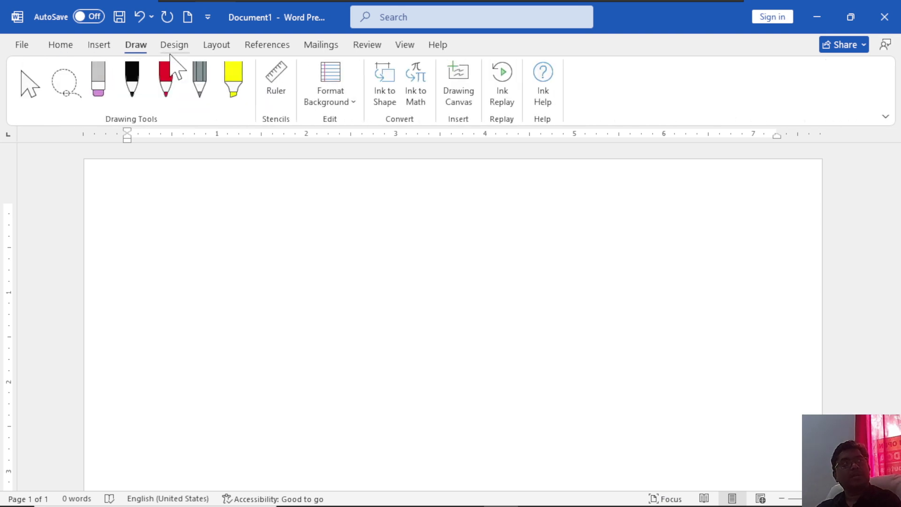
pyautogui.click(177, 47)
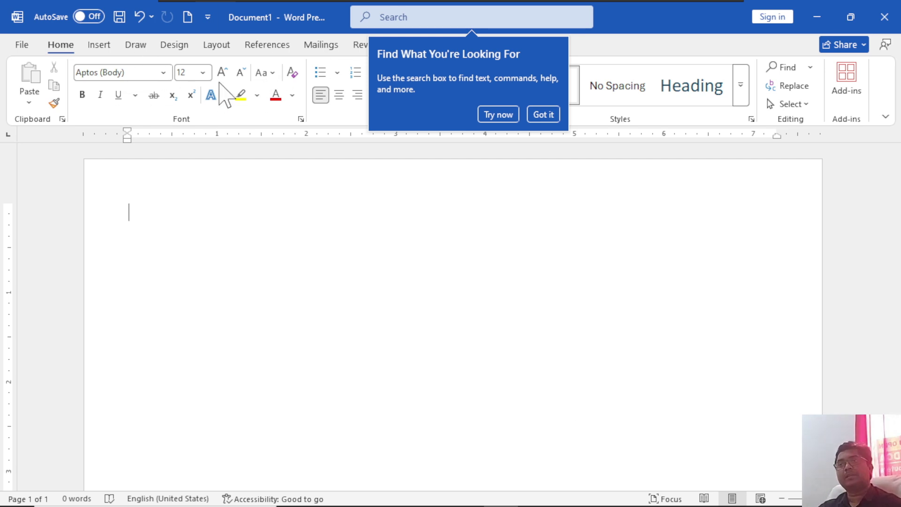
pyautogui.click(26, 45)
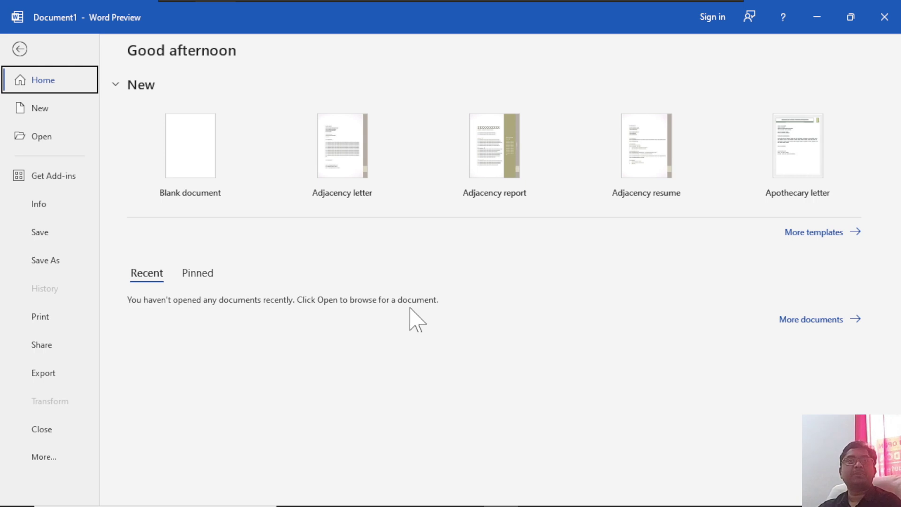
pyautogui.click(20, 51)
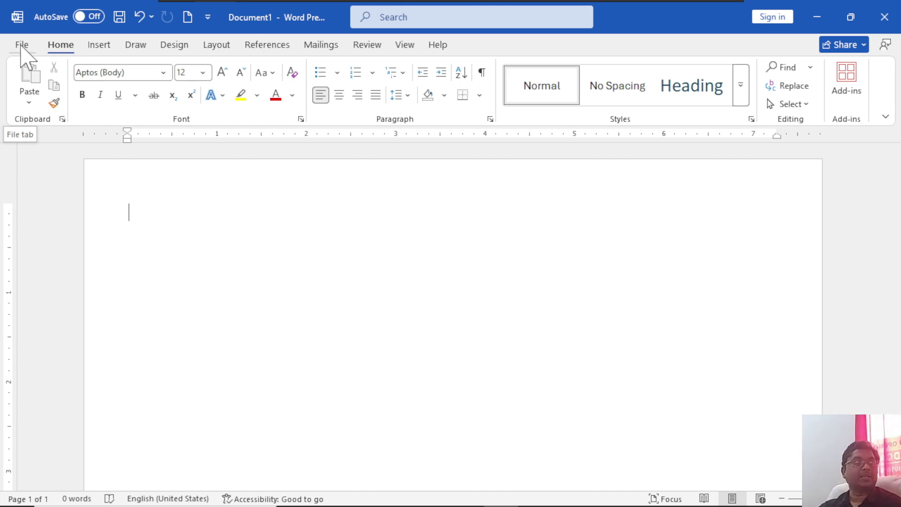
pyautogui.click(21, 45)
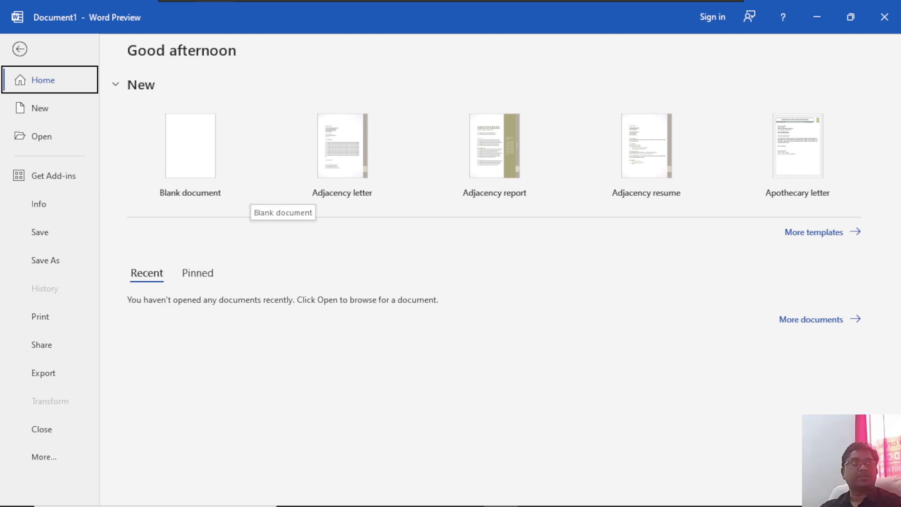
pyautogui.click(20, 49)
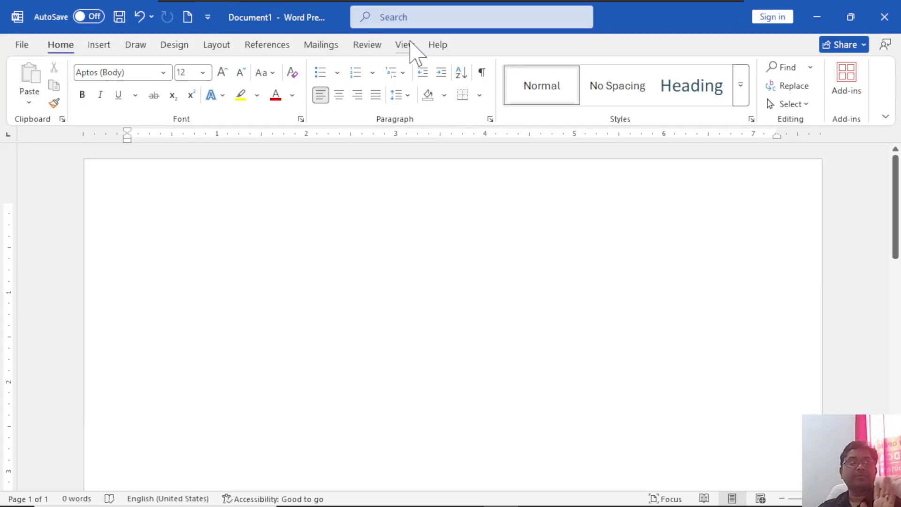
pyautogui.click(22, 46)
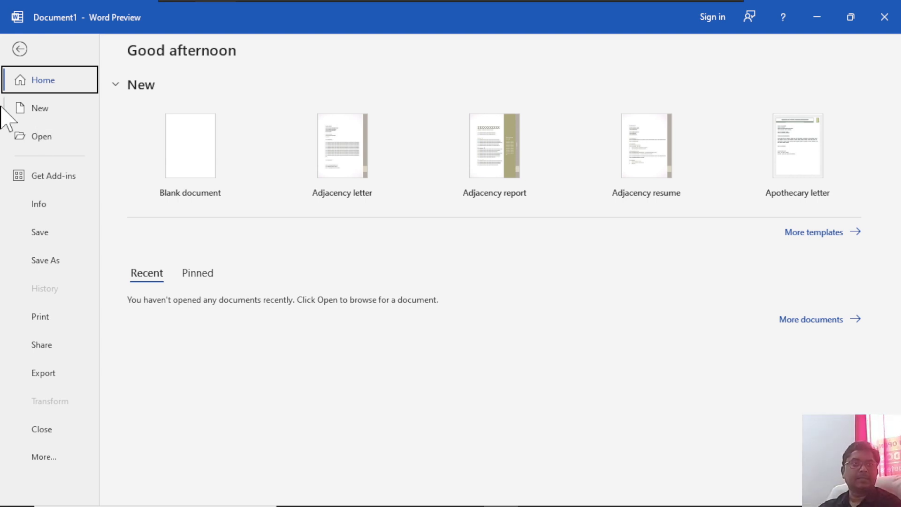
pyautogui.click(19, 49)
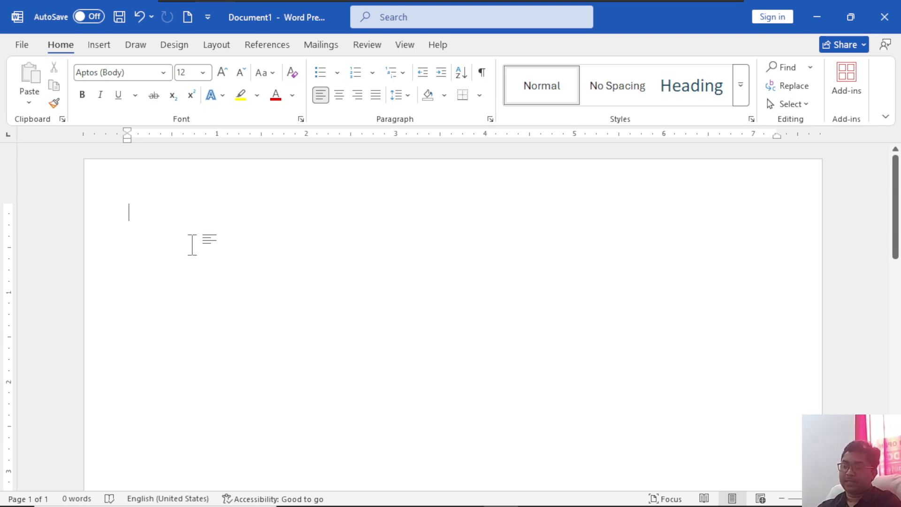
# Step: Write "Copy = Ctrl +c" as the first line of the blank document
pyautogui.write('Copy')
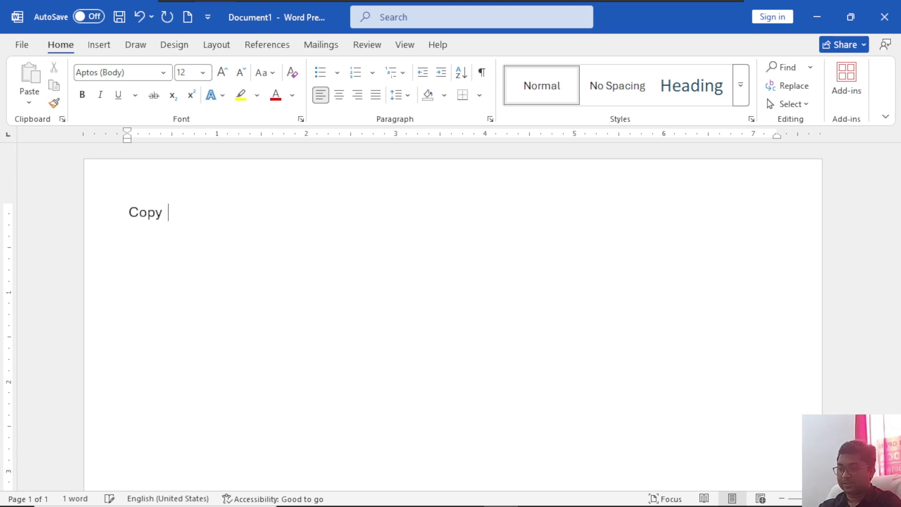
pyautogui.write(' = Ctrl +')
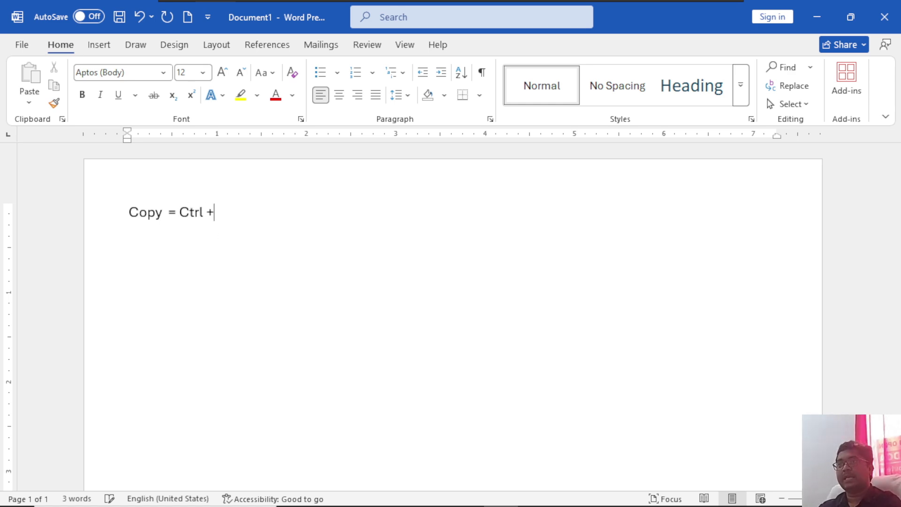
pyautogui.write('c')
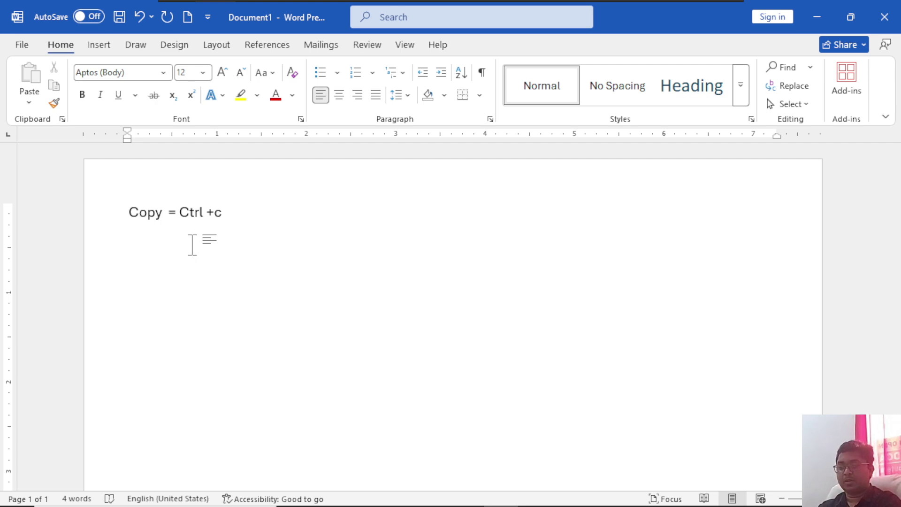
# Step: Enlarge all the document text to font size 22
pyautogui.hotkey('ctrl', 'a')
pyautogui.hotkey('ctrl', 'shift', '.')
pyautogui.hotkey('ctrl', 'shift', '.')
pyautogui.hotkey('ctrl', 'shift', '.')
pyautogui.hotkey('ctrl', 'shift', '.')
pyautogui.hotkey('ctrl', 'shift', '.')
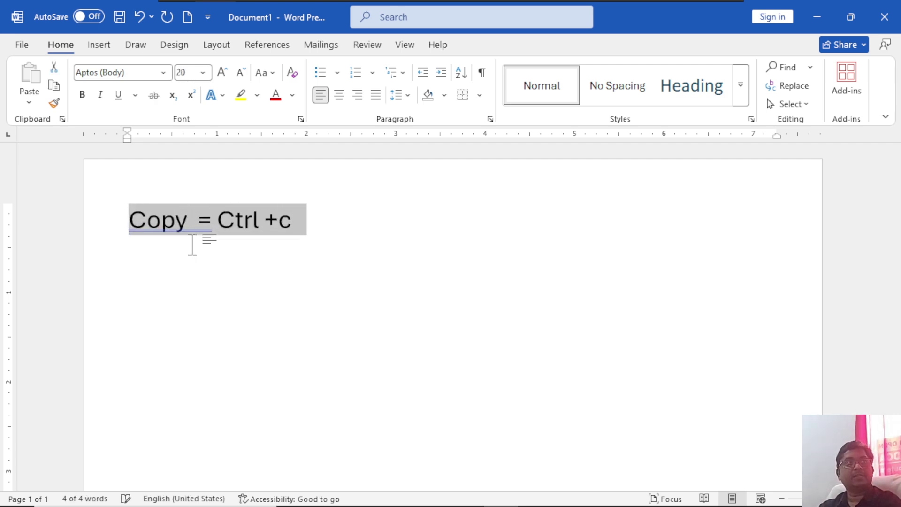
# Step: Append the alternative "/ ctrl + Insert" to the end of the Copy line
pyautogui.press('End')
pyautogui.write('/')
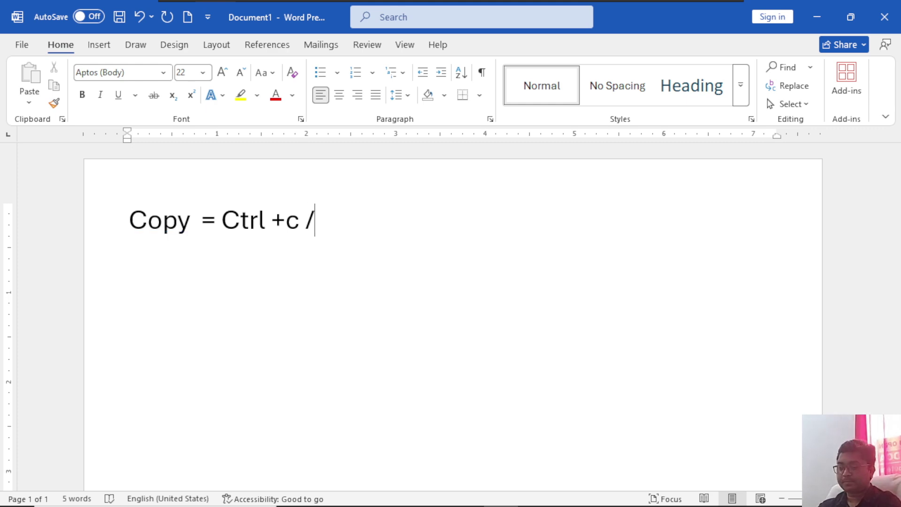
pyautogui.write(' ctrl')
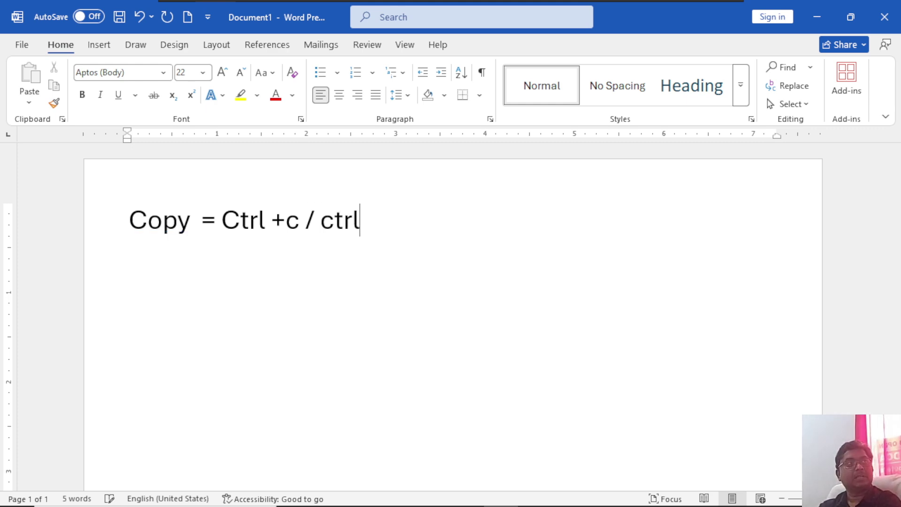
pyautogui.write(' + ')
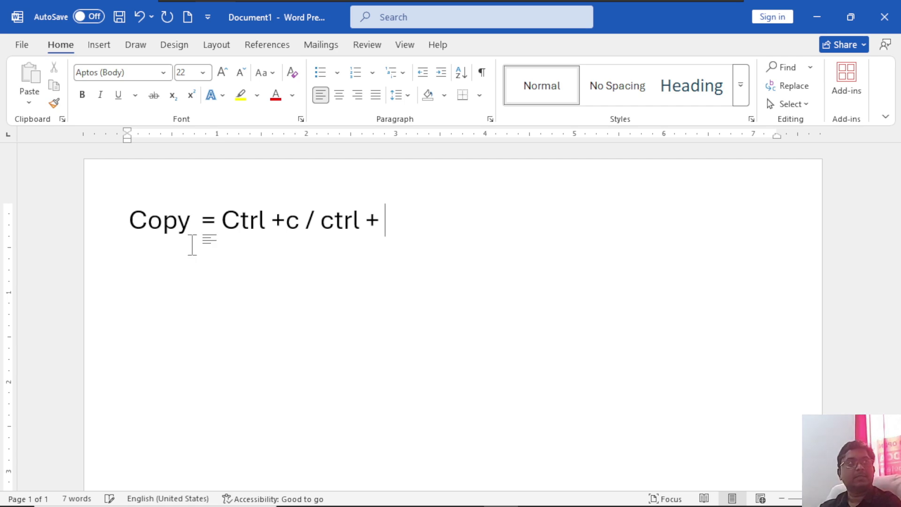
pyautogui.write('Insert')
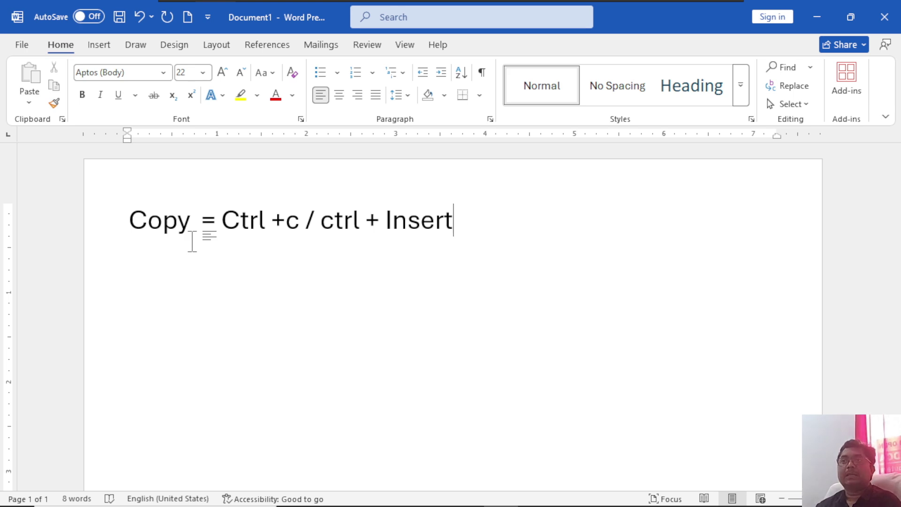
# Step: Add a second line reading "Cut = ctrl + x / shift + delete" below the Copy line
pyautogui.press('Return')
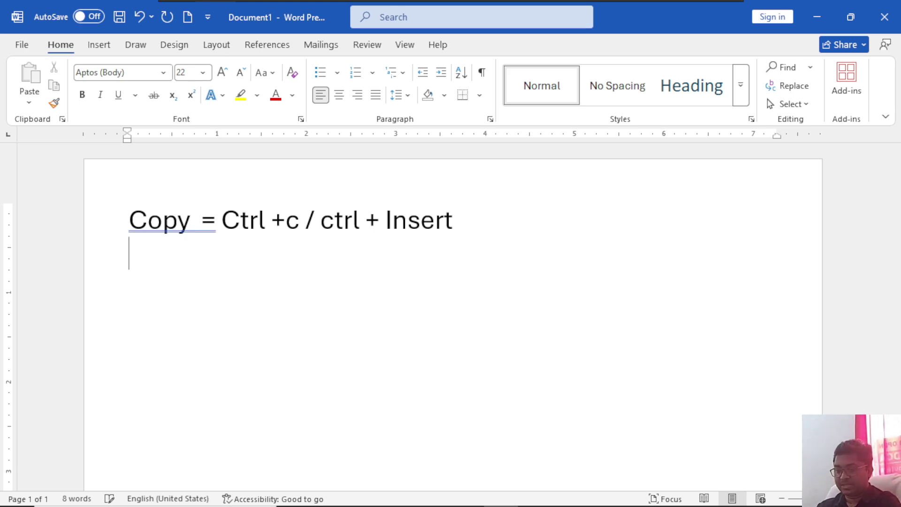
pyautogui.write('cut  =')
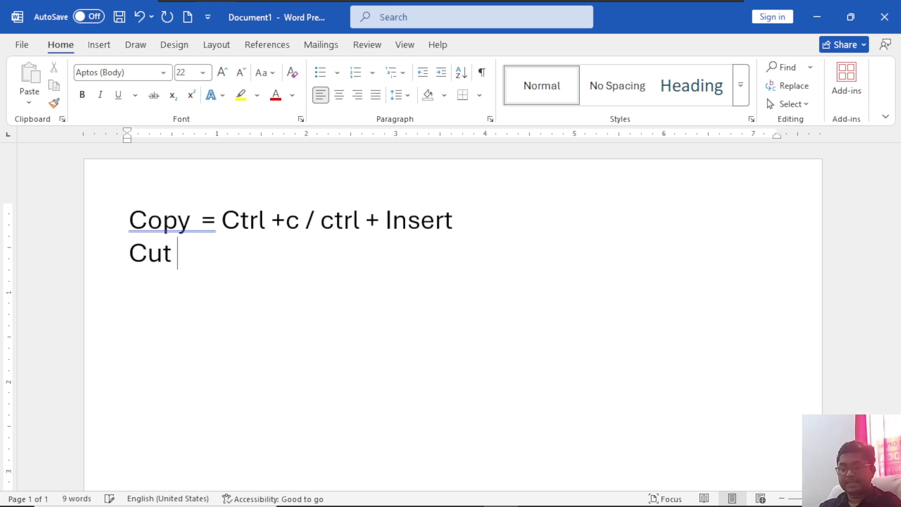
pyautogui.write(' ctr')
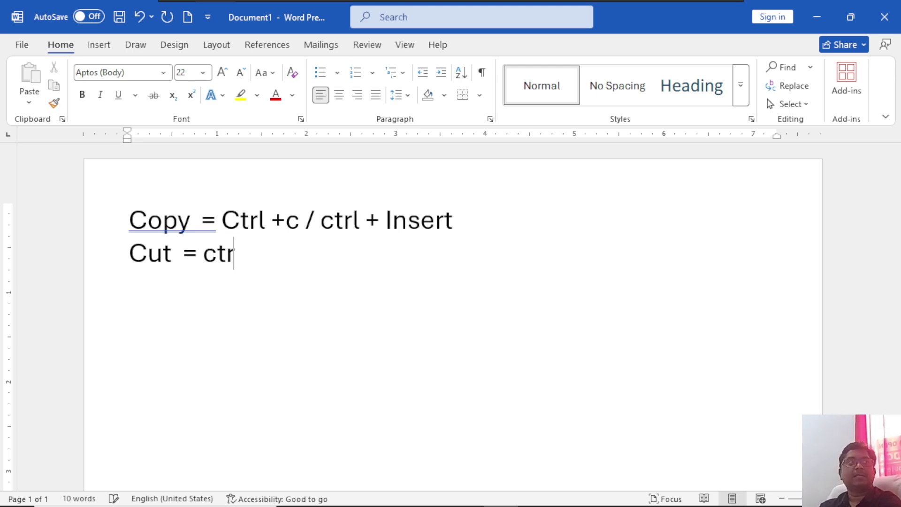
pyautogui.write('l +')
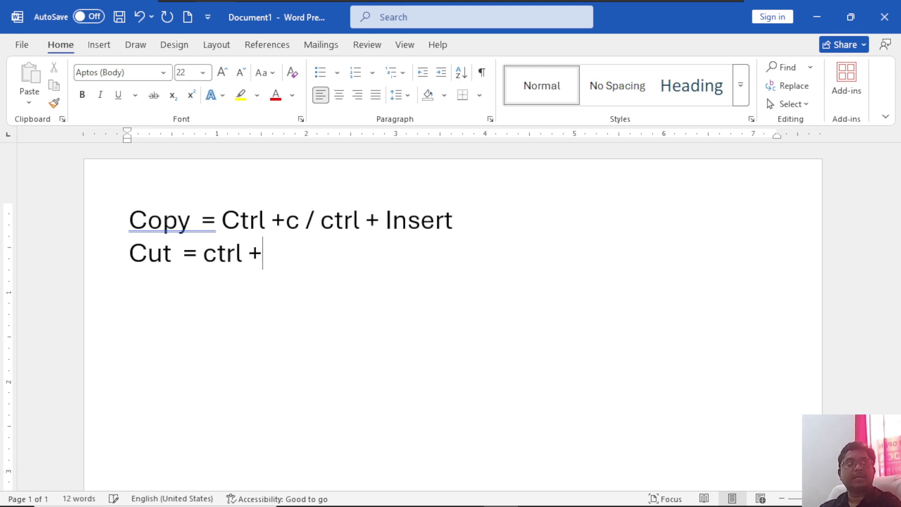
pyautogui.write(' x /')
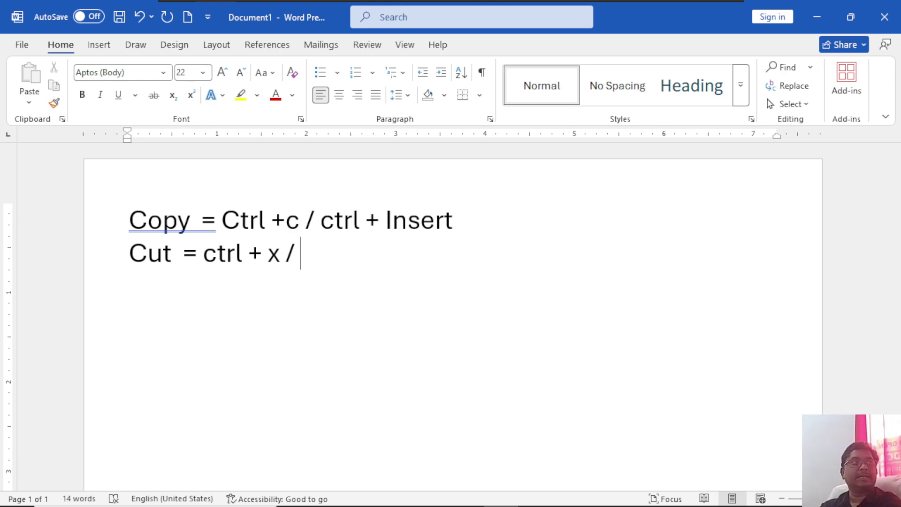
pyautogui.write(' shift + d')
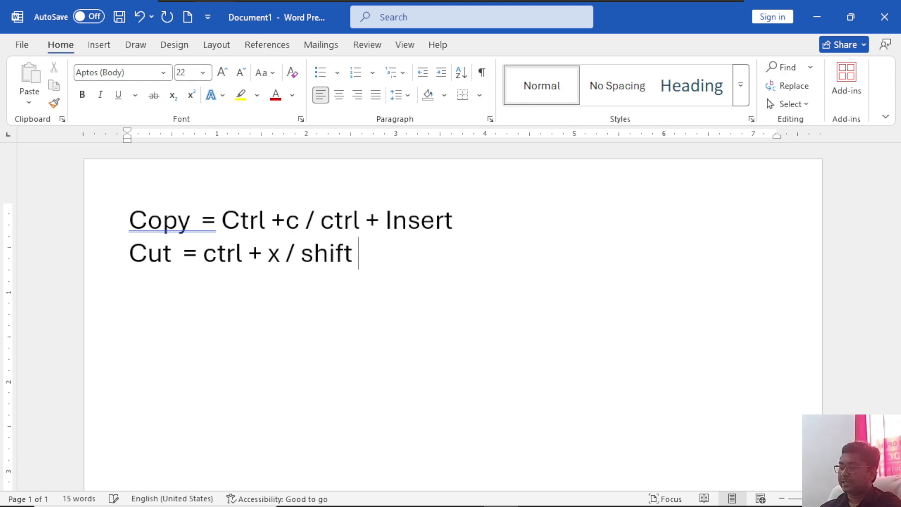
pyautogui.write('te')
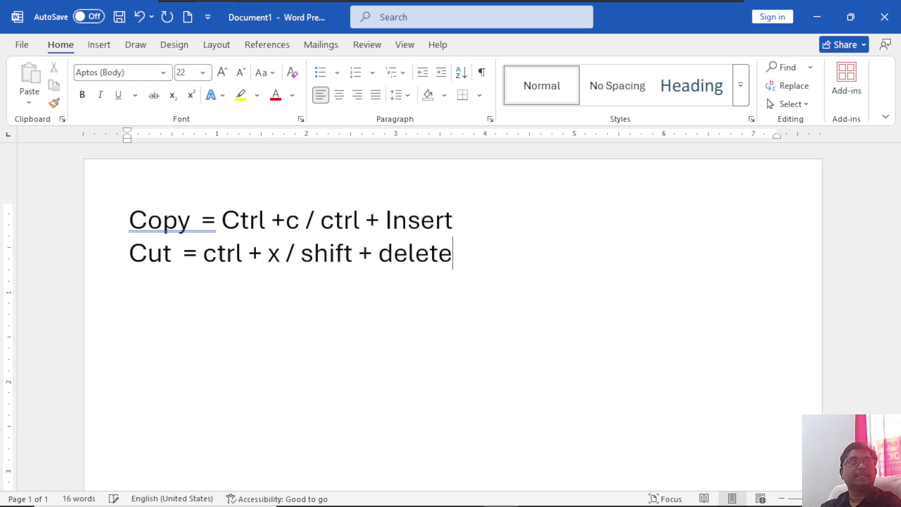
# Step: Add a third line reading "Paste = Ctrl + v / Shift + insert" below the Cut line
pyautogui.press('Return')
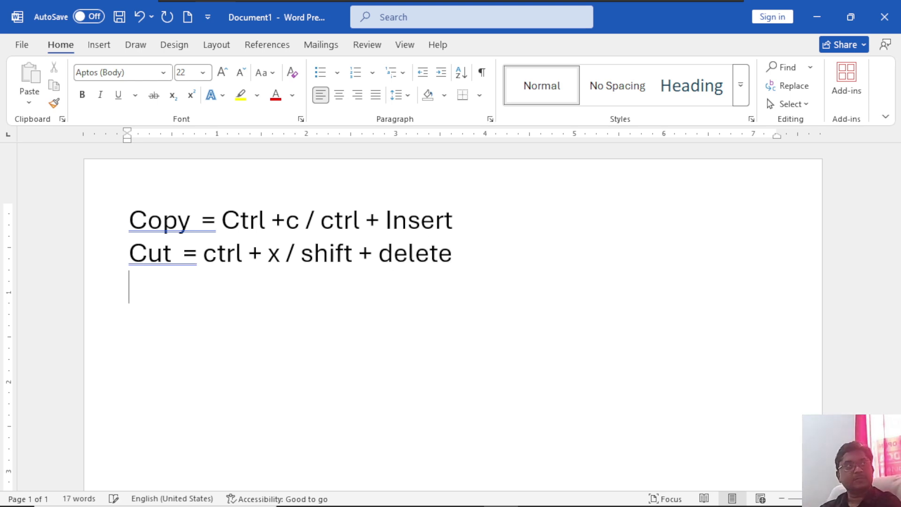
pyautogui.write('Paste ')
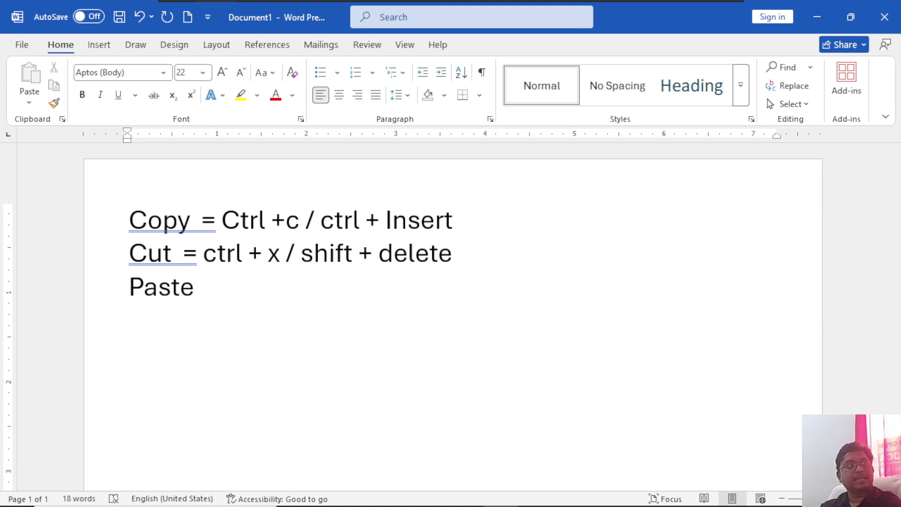
pyautogui.write(' = Ctrl+')
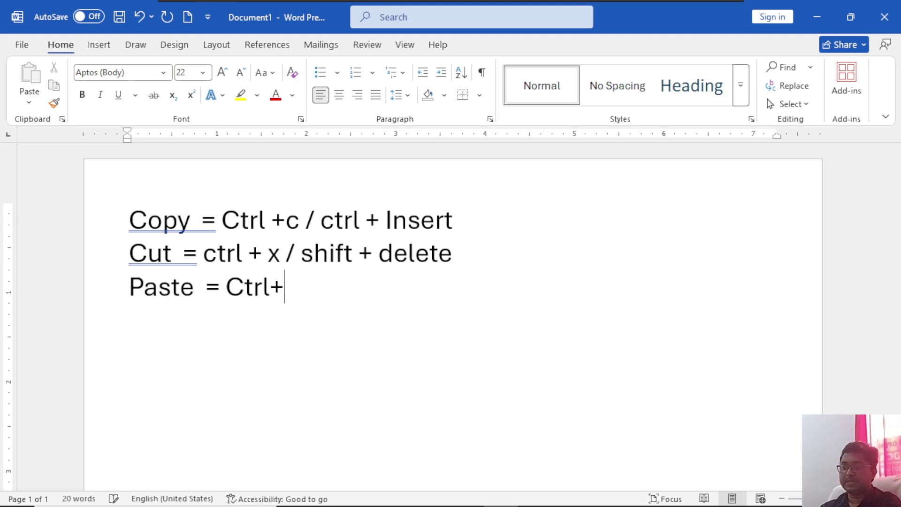
pyautogui.press('BackSpace')
pyautogui.write('+ v ')
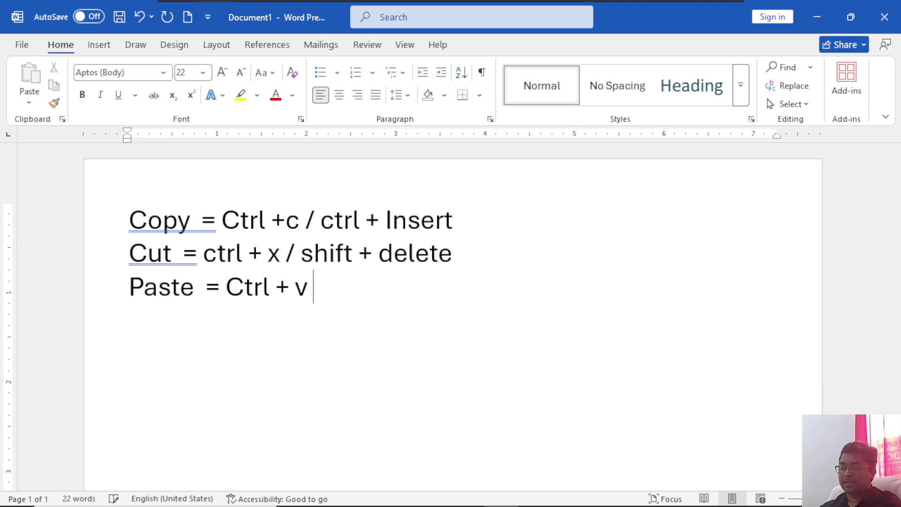
pyautogui.write('/ Sh')
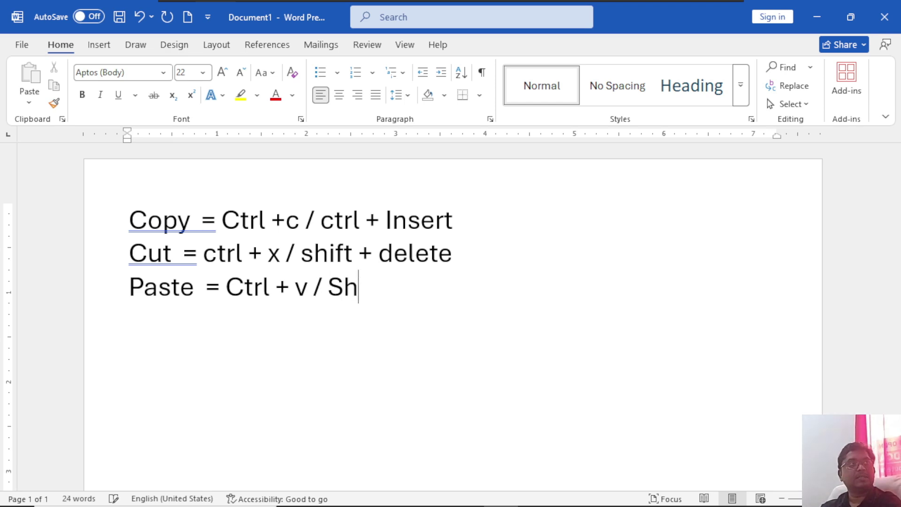
pyautogui.write('ift +')
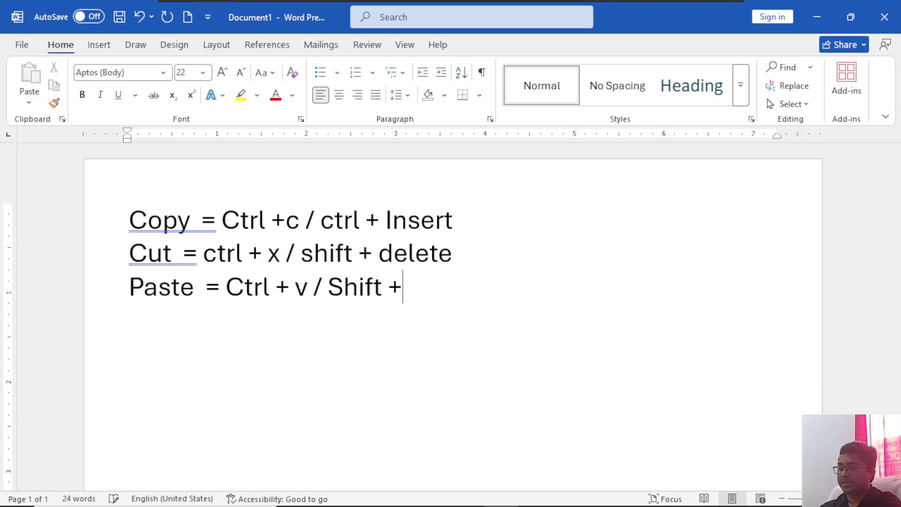
pyautogui.write(' insert')
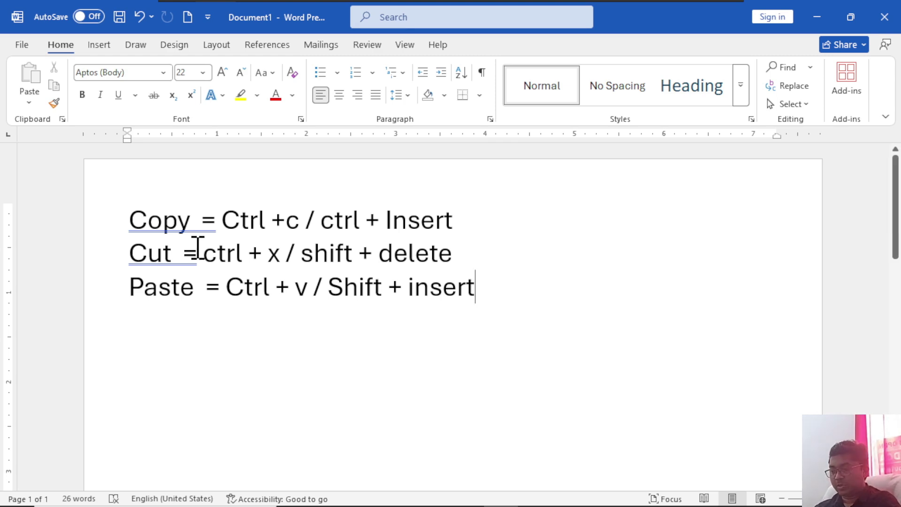
# Step: Leave a blank line below the Paste line and generate one paragraph of six sample sentences with =rand(1,6)
pyautogui.press('Return')
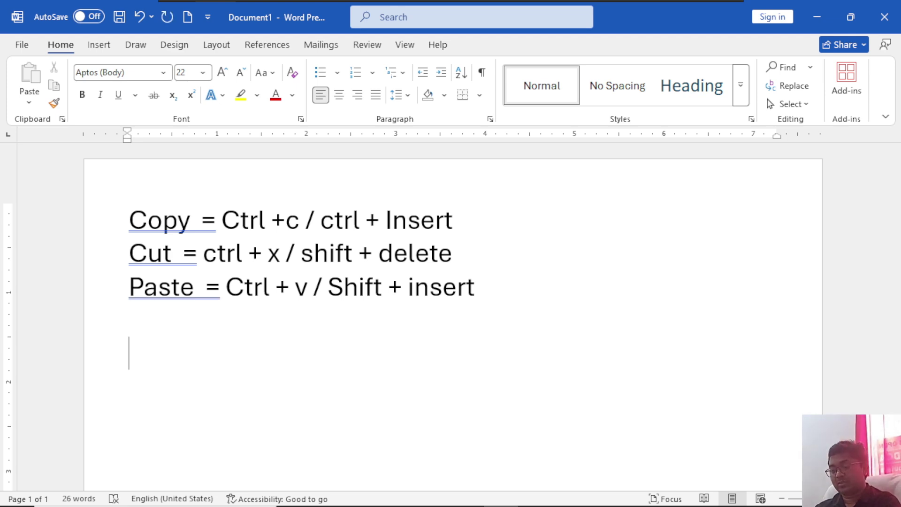
pyautogui.write('=ra')
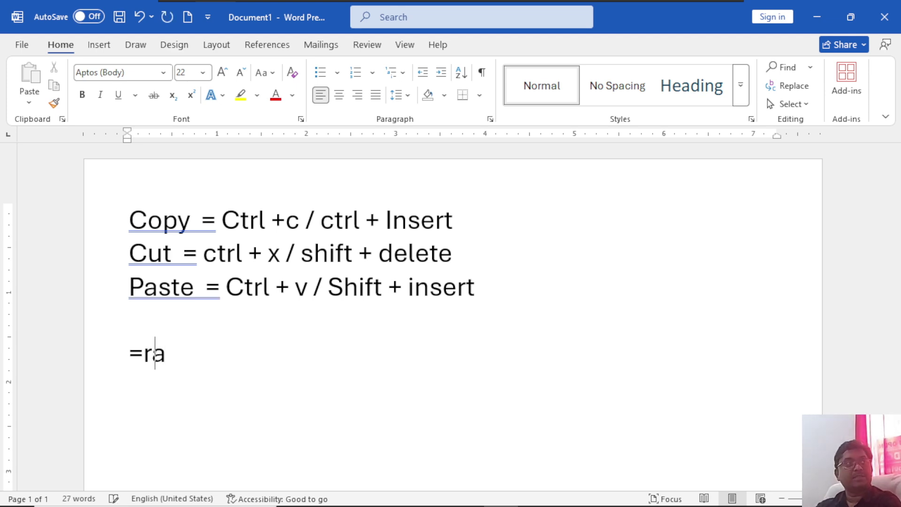
pyautogui.write('nd(')
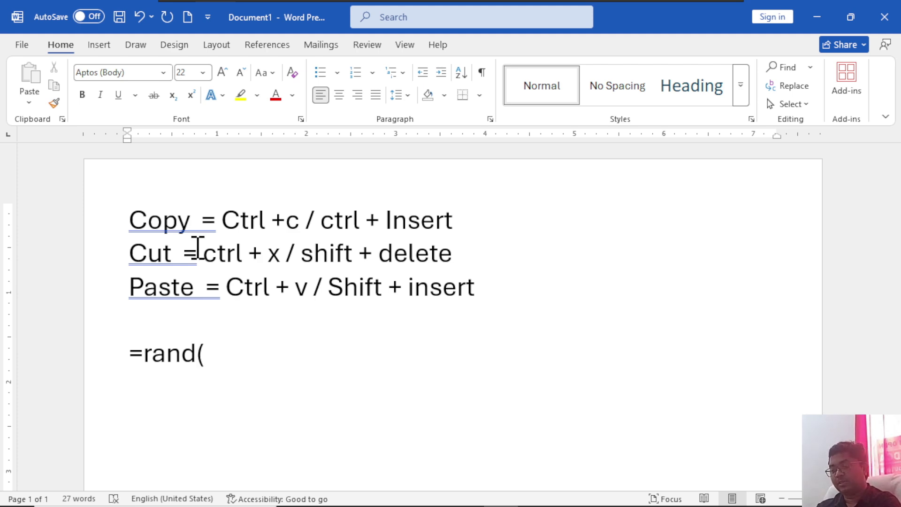
pyautogui.write('1,6)')
pyautogui.press('Return')
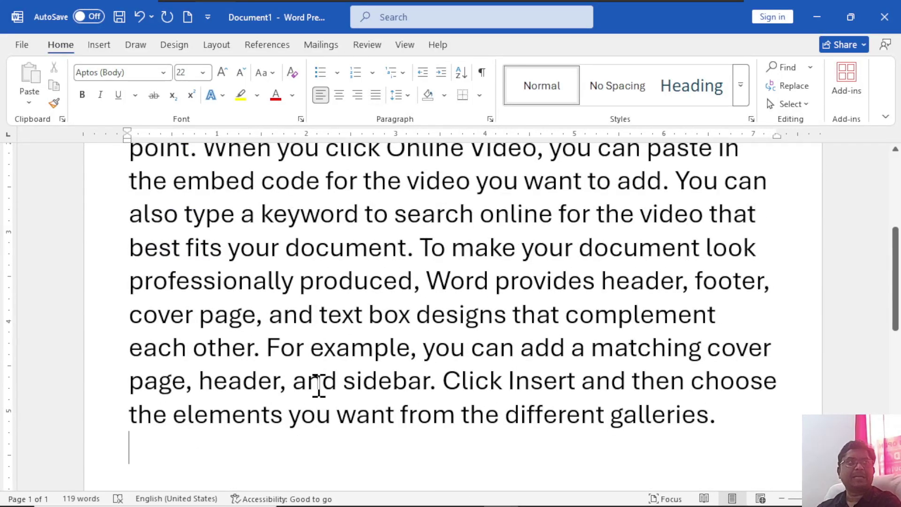
pyautogui.scroll(3, 310, 382)
pyautogui.scroll(-1, 218, 347)
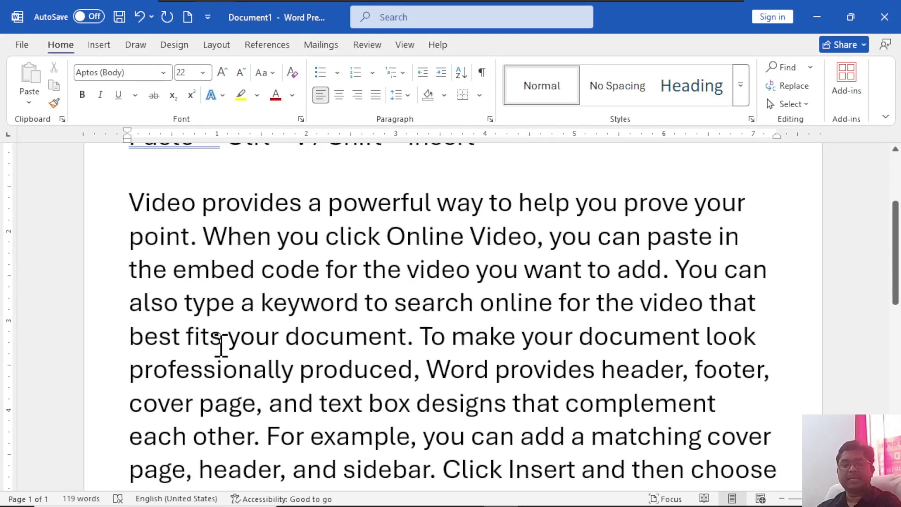
# Step: Justify the text of the entire document, including the shortcut lines and the sample paragraph
pyautogui.hotkey('ctrl', 'a')
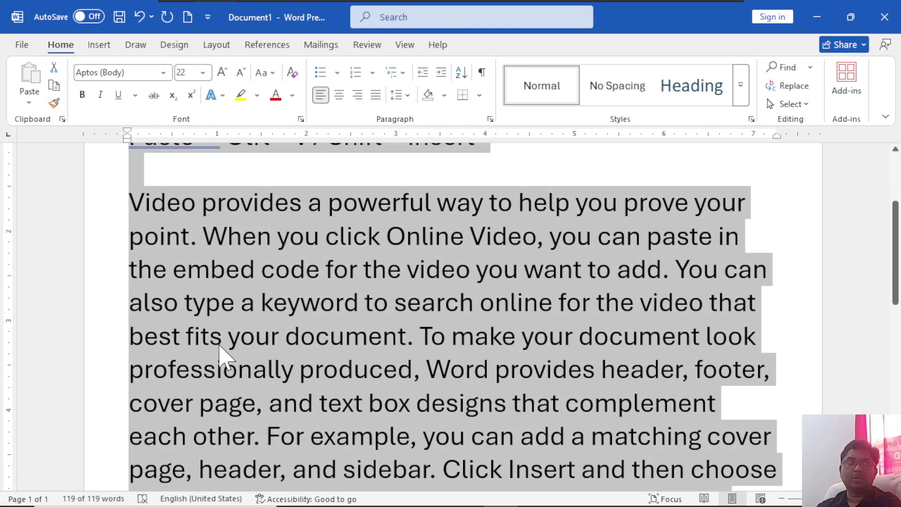
pyautogui.hotkey('ctrl', 'j')
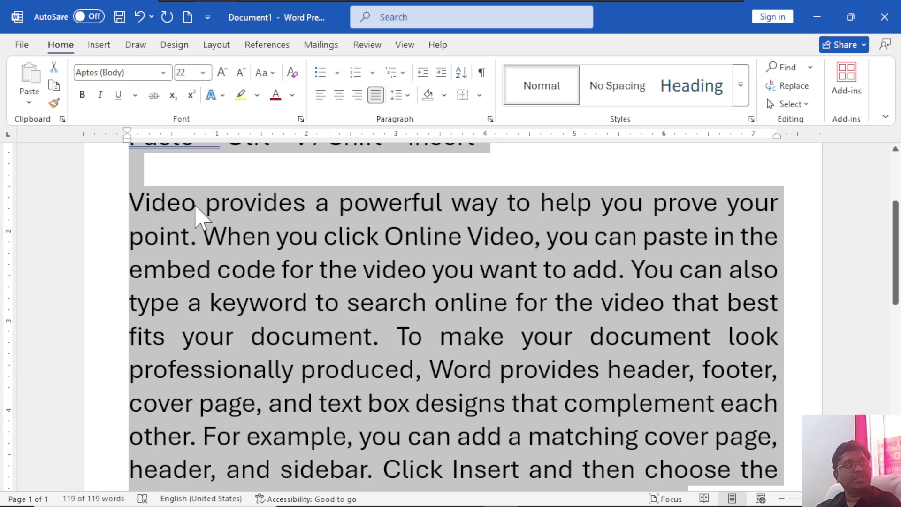
pyautogui.click(166, 207)
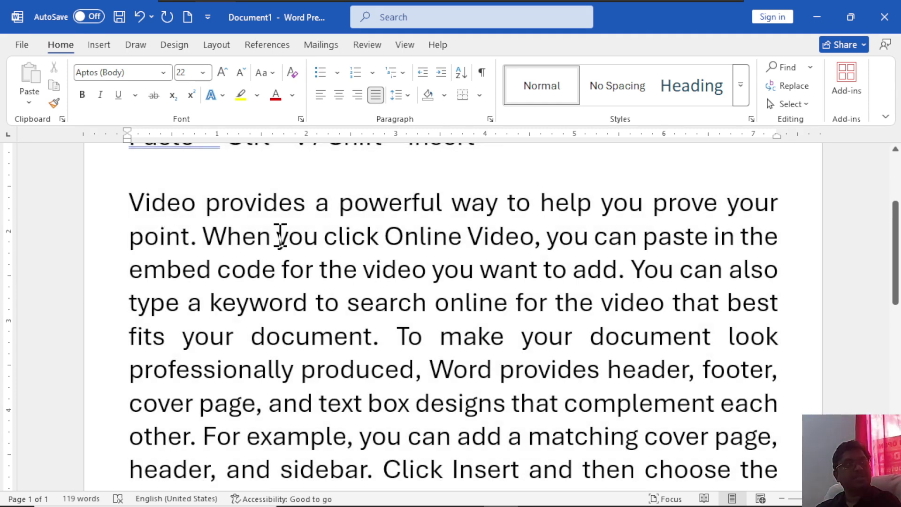
# Step: Reduce the font size of the sample paragraph below the shortcut lines to 16
pyautogui.keyDown('ctrl'); pyautogui.scroll(-3, 280, 237); pyautogui.keyUp('ctrl')
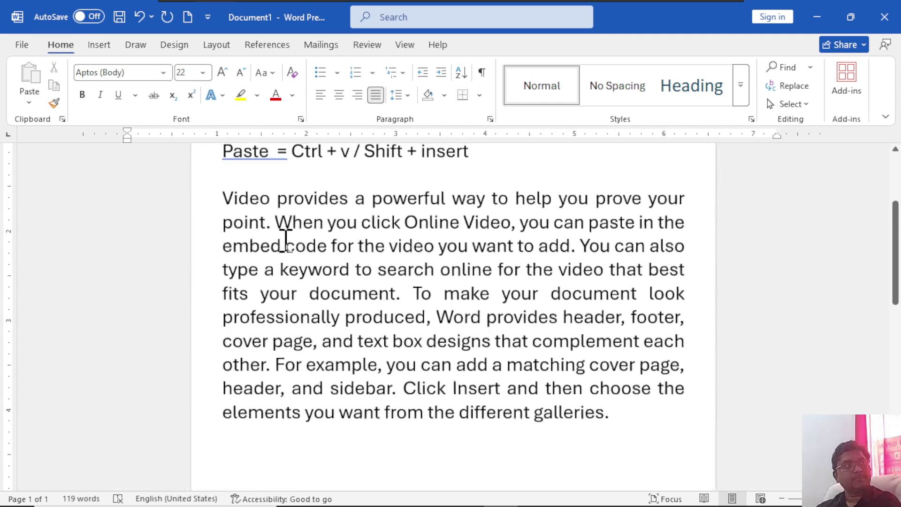
pyautogui.moveTo(223, 201); pyautogui.dragTo(626, 425)
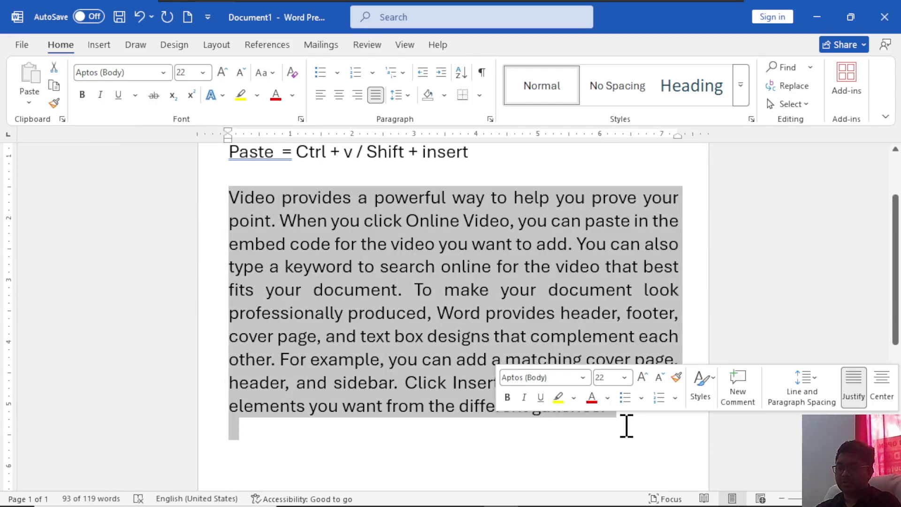
pyautogui.hotkey('ctrl', '[')
pyautogui.hotkey('ctrl', '[')
pyautogui.hotkey('ctrl', '[')
pyautogui.hotkey('ctrl', '[')
pyautogui.hotkey('ctrl', '[')
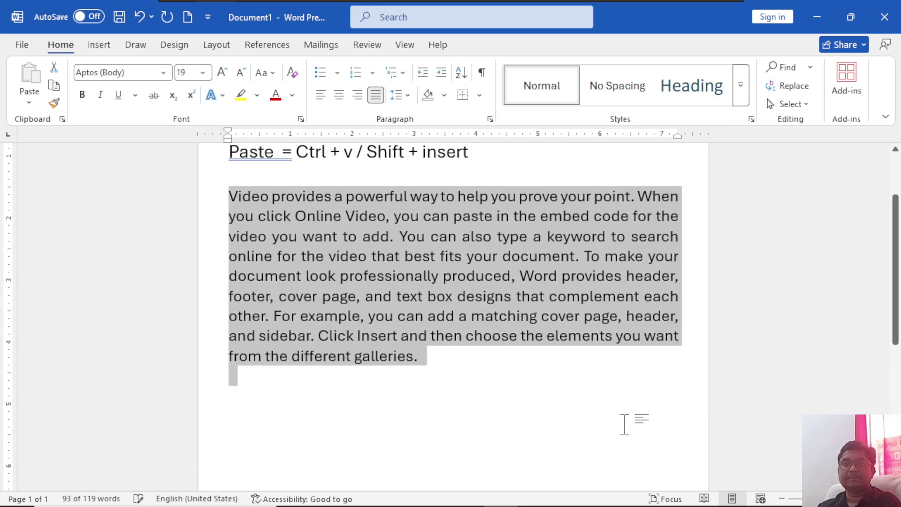
pyautogui.hotkey('ctrl', '[')
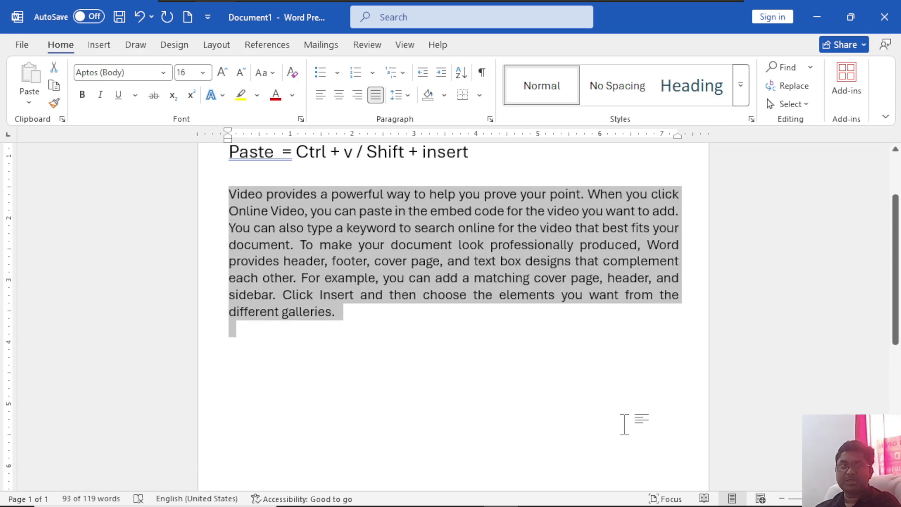
pyautogui.scroll(3, 493, 394)
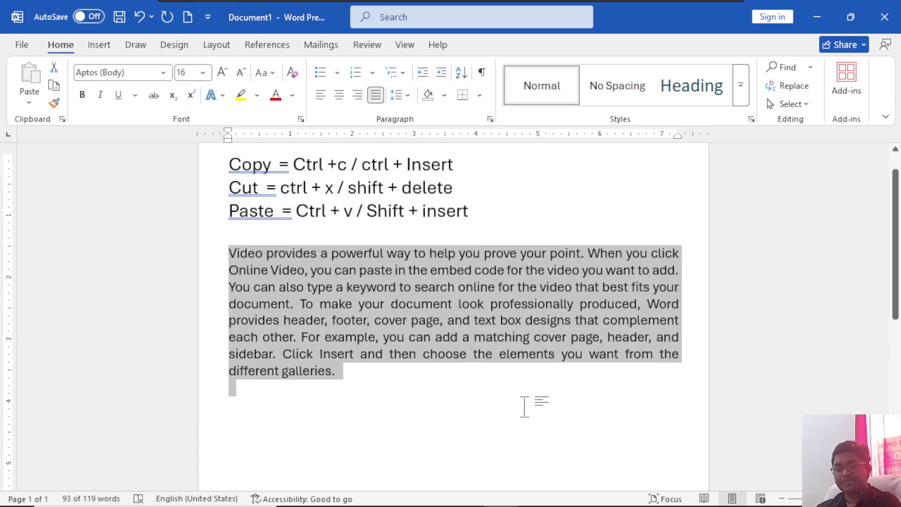
pyautogui.keyDown('ctrl'); pyautogui.scroll(4, 524, 406); pyautogui.keyUp('ctrl')
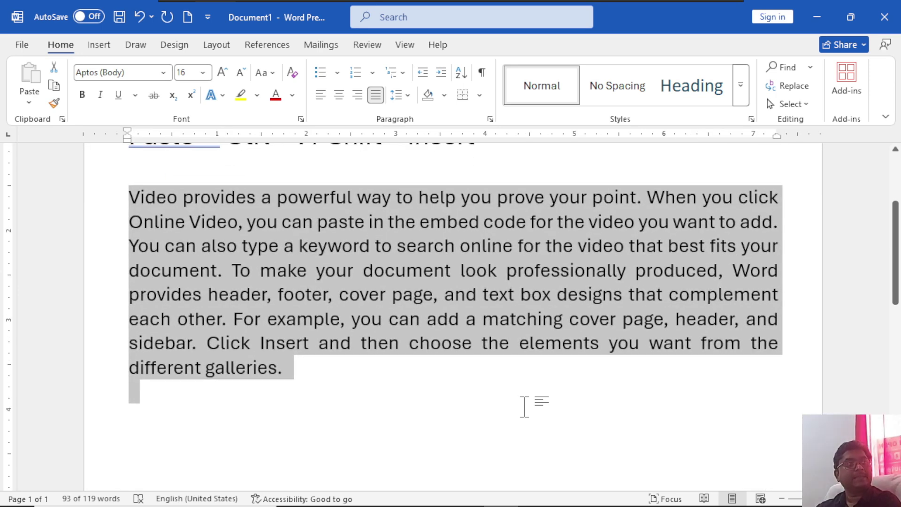
# Step: Copy the word "provides" from the sample paragraph's first sentence and paste it on a new line below the paragraph
pyautogui.click(215, 199)
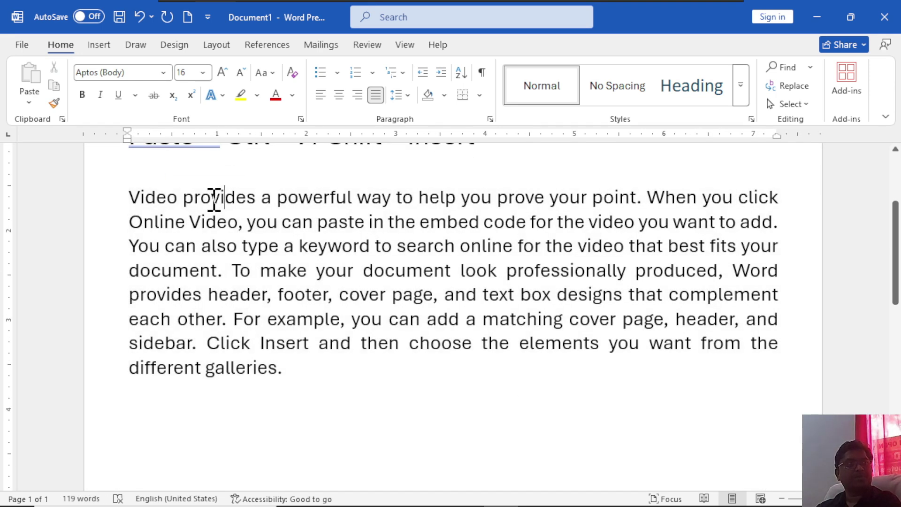
pyautogui.doubleClick(212, 197)
pyautogui.hotkey('ctrl', 'c')
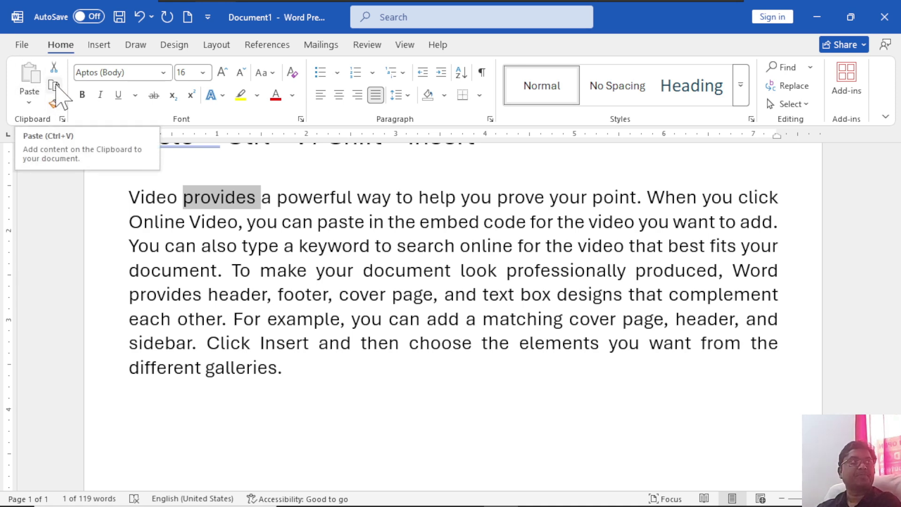
pyautogui.click(306, 364)
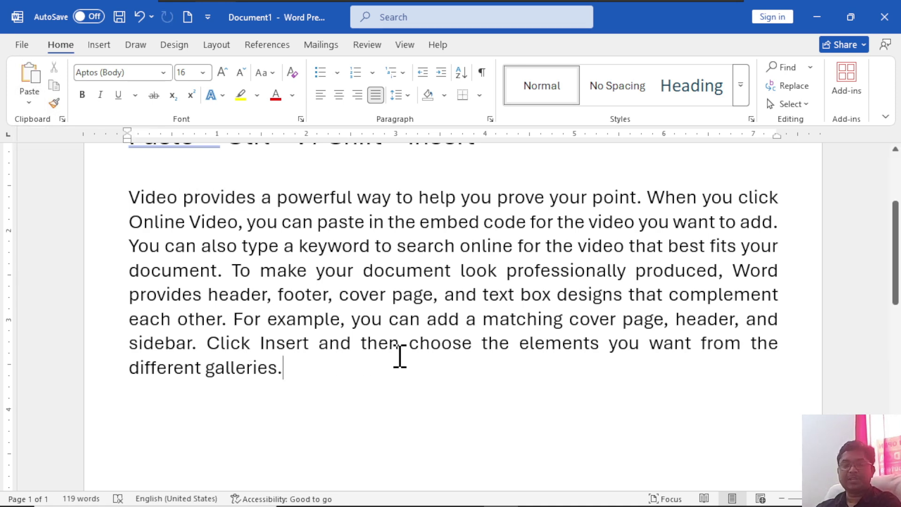
pyautogui.press('Return')
pyautogui.hotkey('ctrl', 'v')
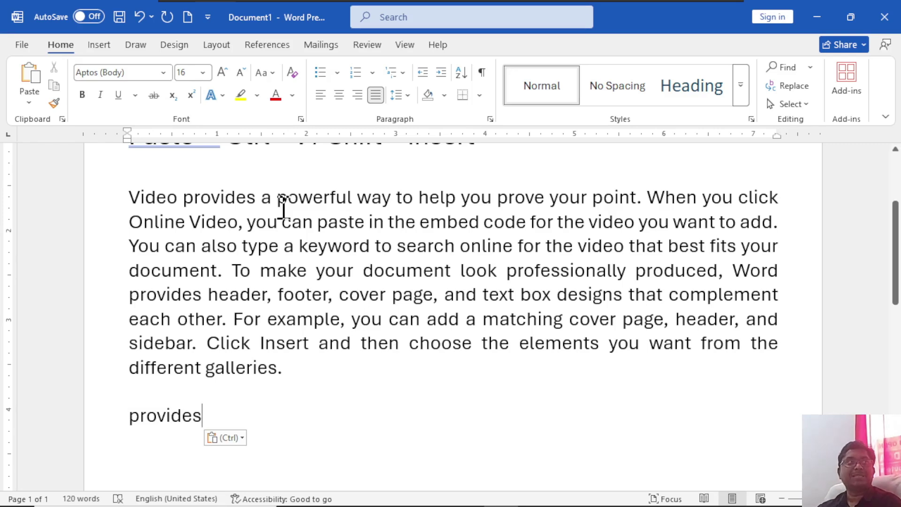
# Step: Copy the word "powerful" from the first sentence and paste it on a new line below the pasted "provides"
pyautogui.doubleClick(310, 197)
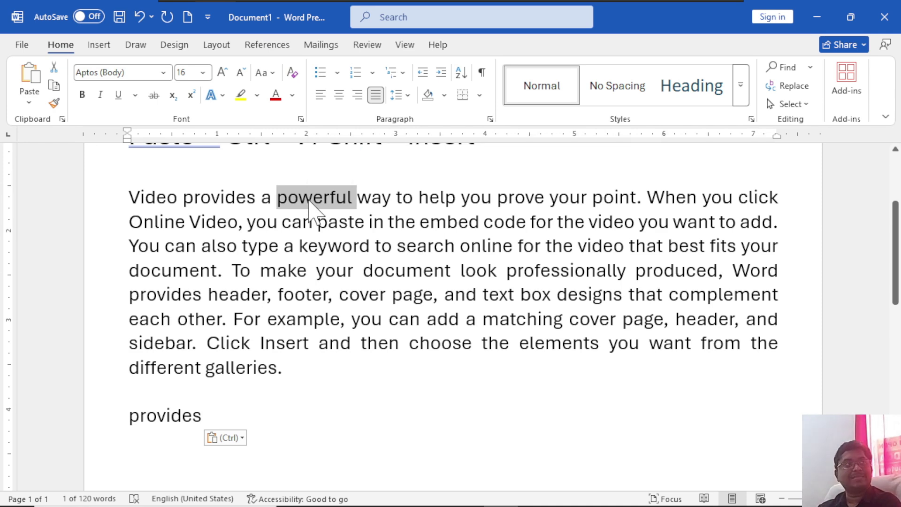
pyautogui.hotkey('ctrl', 'c')
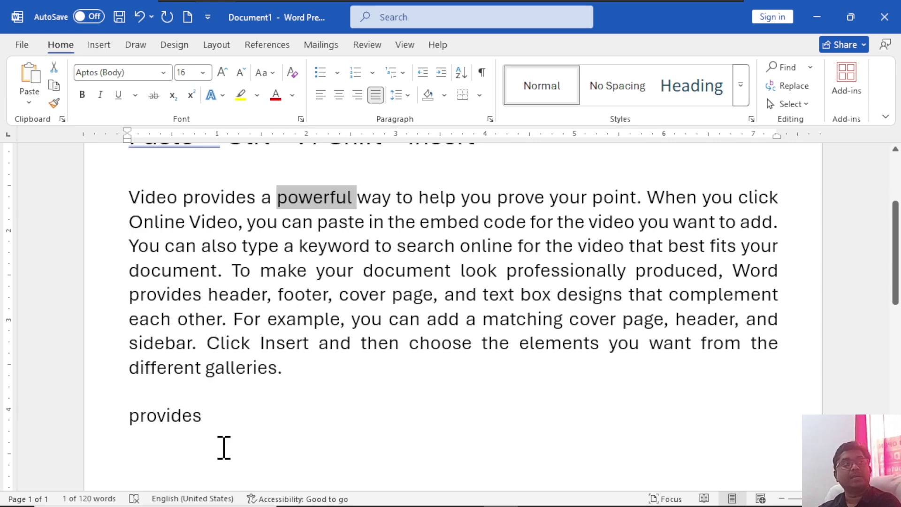
pyautogui.click(232, 425)
pyautogui.press('Return')
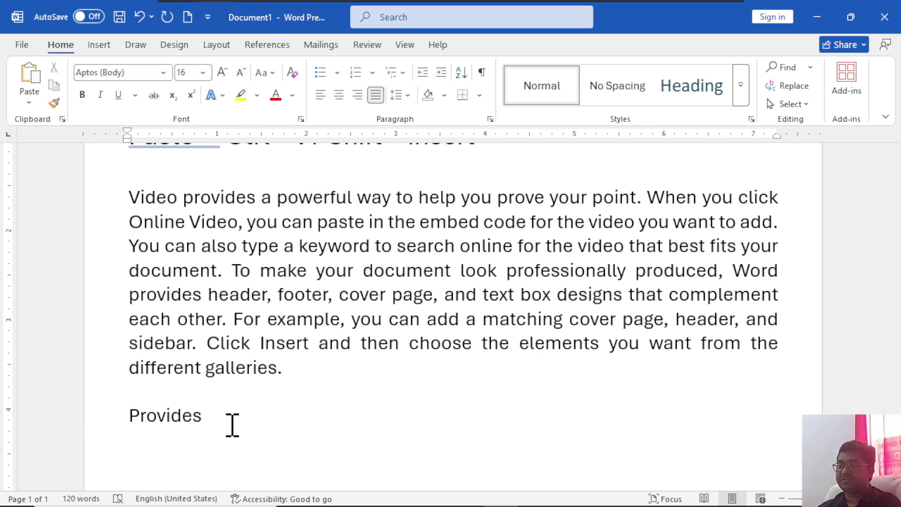
pyautogui.hotkey('ctrl', 'v')
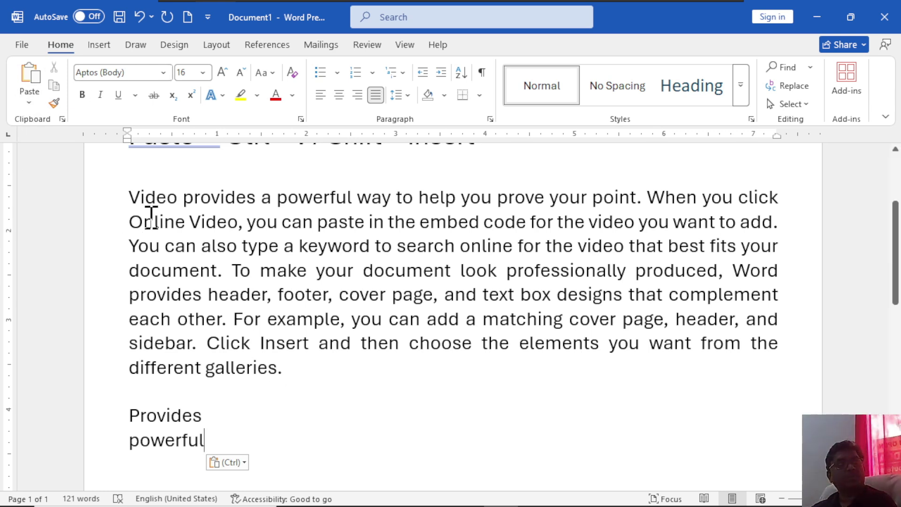
# Step: Clear the entire document and generate two sample paragraphs of four sentences each with =rand(2,4)
pyautogui.moveTo(212, 436); pyautogui.dragTo(131, 407)
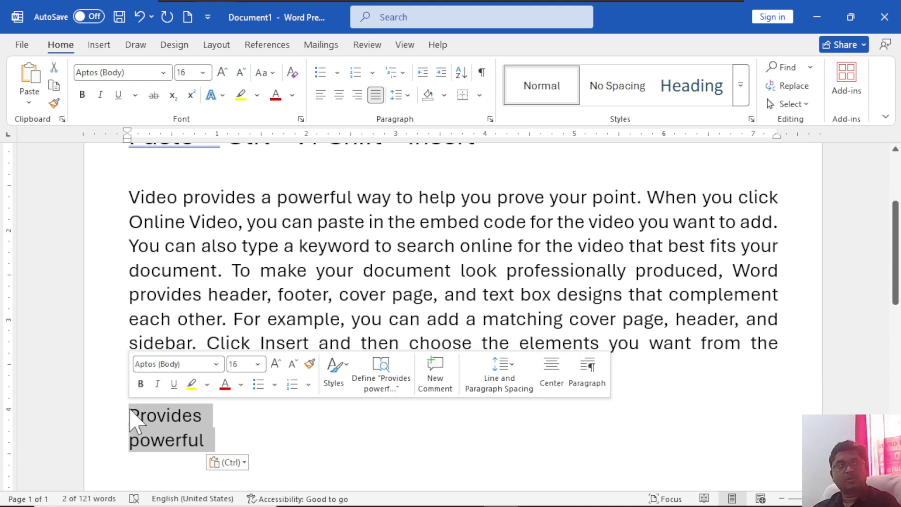
pyautogui.hotkey('ctrl', 'a')
pyautogui.press('Delete')
pyautogui.write('=r')
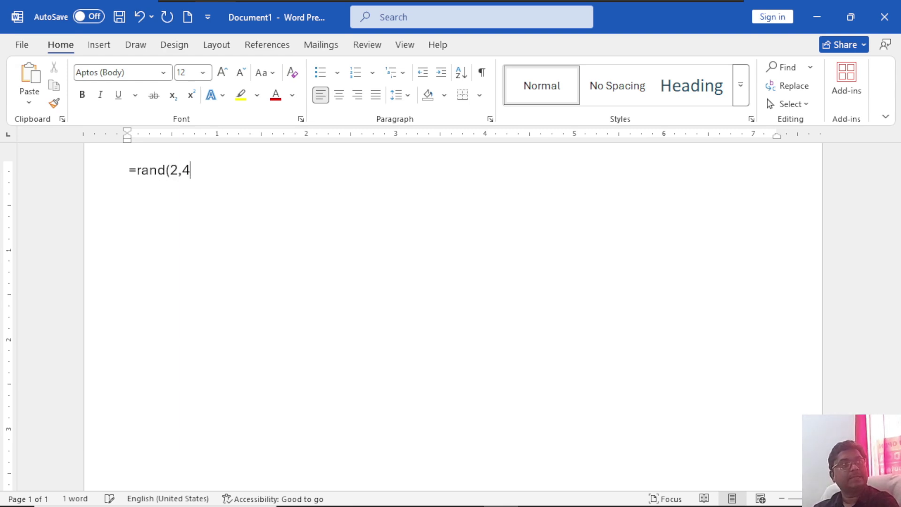
pyautogui.write('and(2,4)')
pyautogui.press('Return')
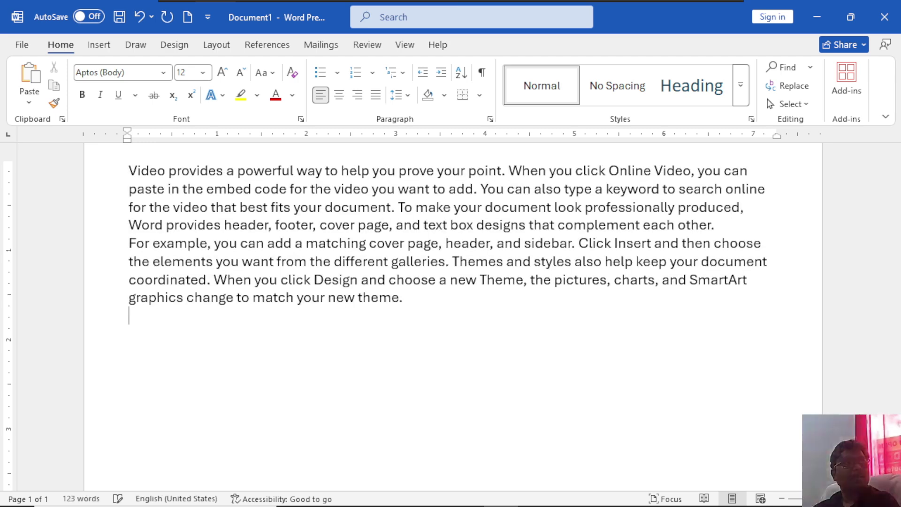
# Step: Justify both sample paragraphs and increase their font size to 14
pyautogui.moveTo(129, 171); pyautogui.dragTo(407, 303)
pyautogui.hotkey('ctrl', 'j')
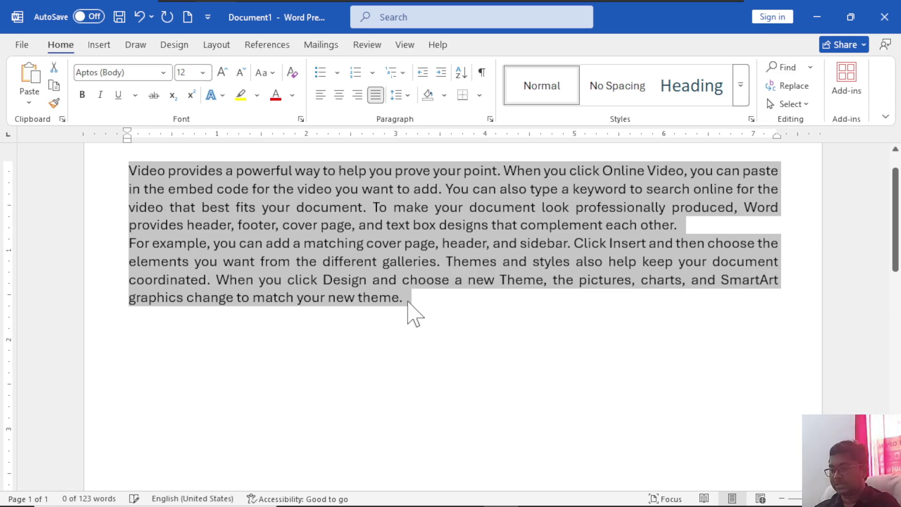
pyautogui.hotkey('ctrl', ']')
pyautogui.hotkey('ctrl', ']')
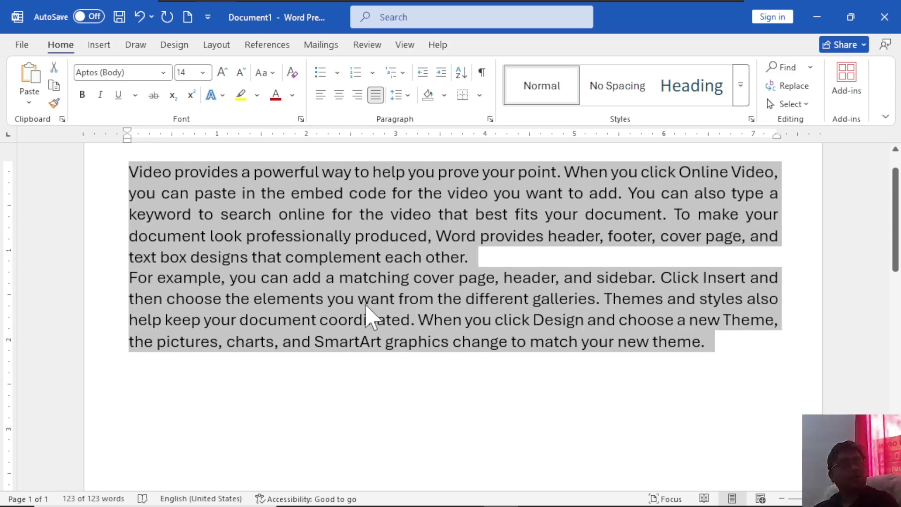
# Step: Color the first paragraph's text red and set its font to Impact
pyautogui.moveTo(479, 255); pyautogui.dragTo(133, 173)
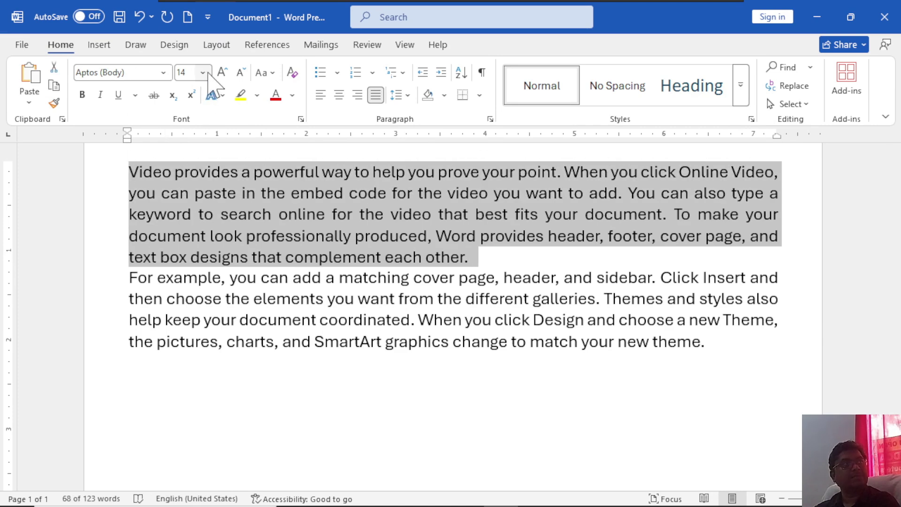
pyautogui.click(276, 96)
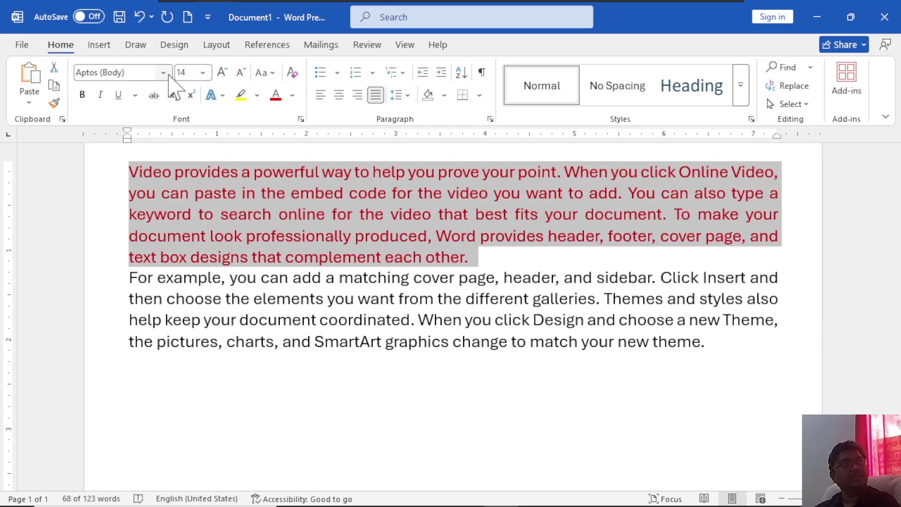
pyautogui.click(163, 73)
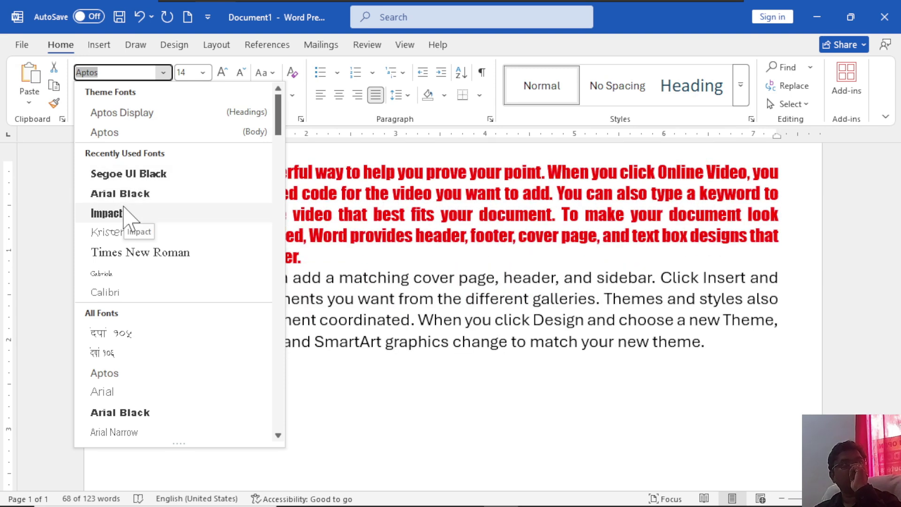
pyautogui.click(125, 213)
# Step: Color the second paragraph's text light green and set its font to Mistral
pyautogui.moveTo(717, 342); pyautogui.dragTo(104, 282)
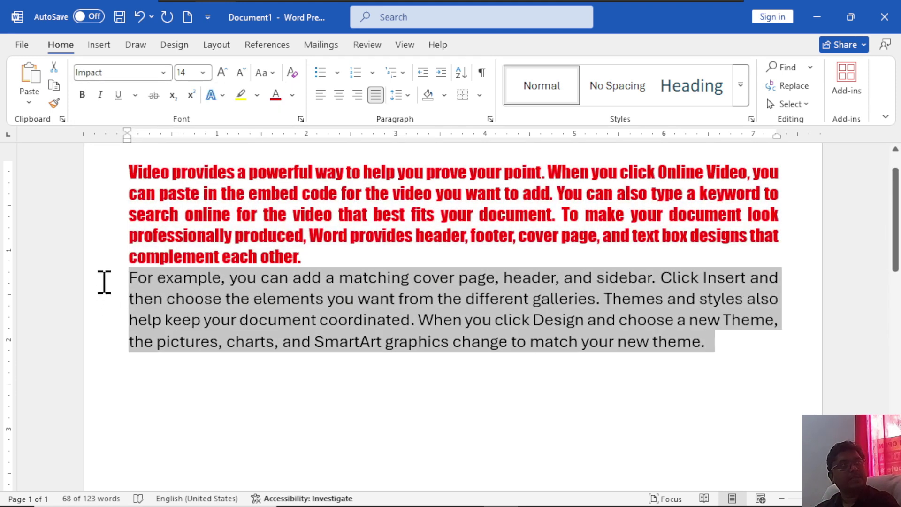
pyautogui.click(292, 95)
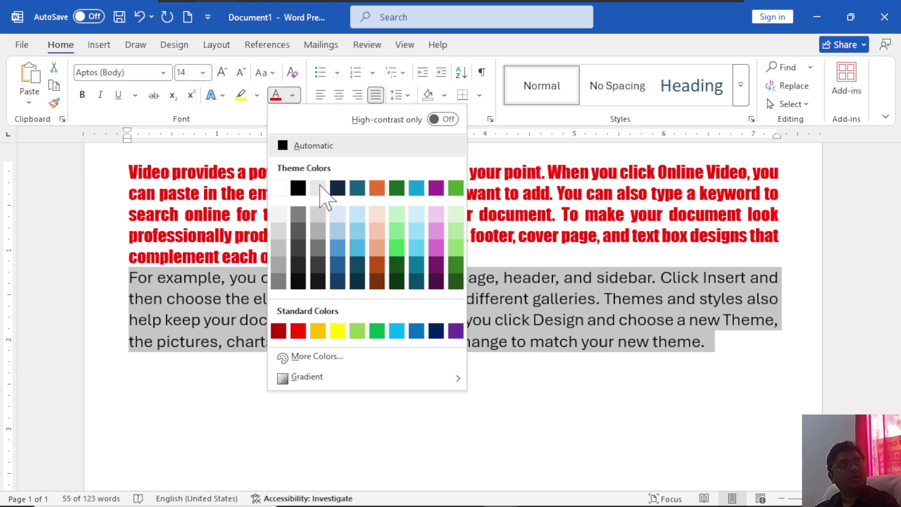
pyautogui.click(357, 331)
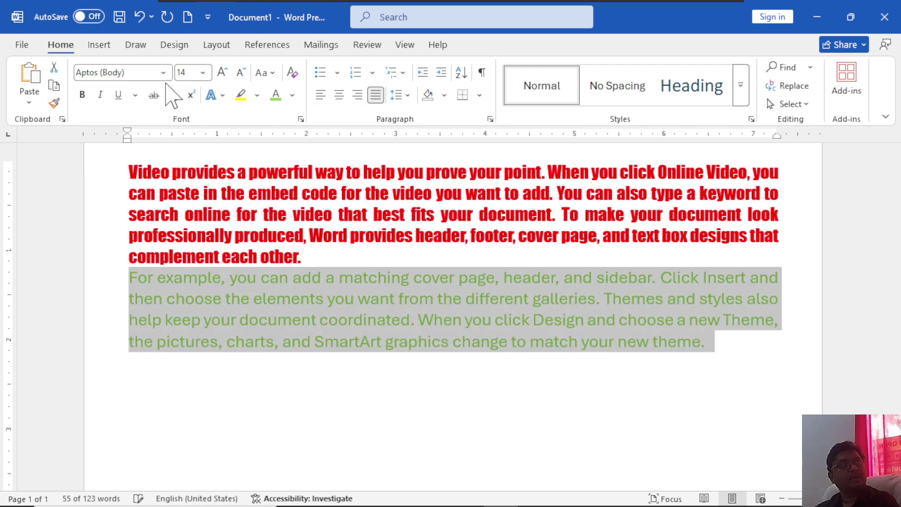
pyautogui.click(162, 73)
pyautogui.scroll(-10, 162, 226)
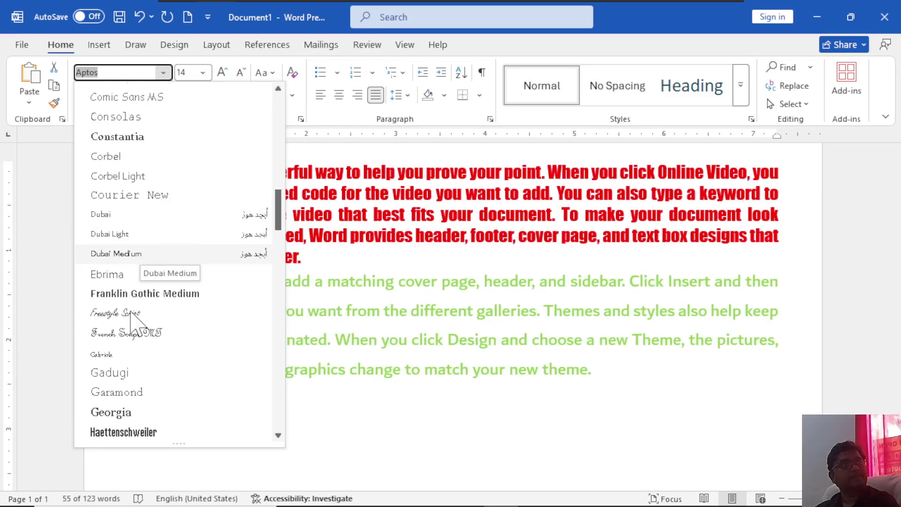
pyautogui.scroll(-5, 140, 375)
pyautogui.scroll(-1, 141, 376)
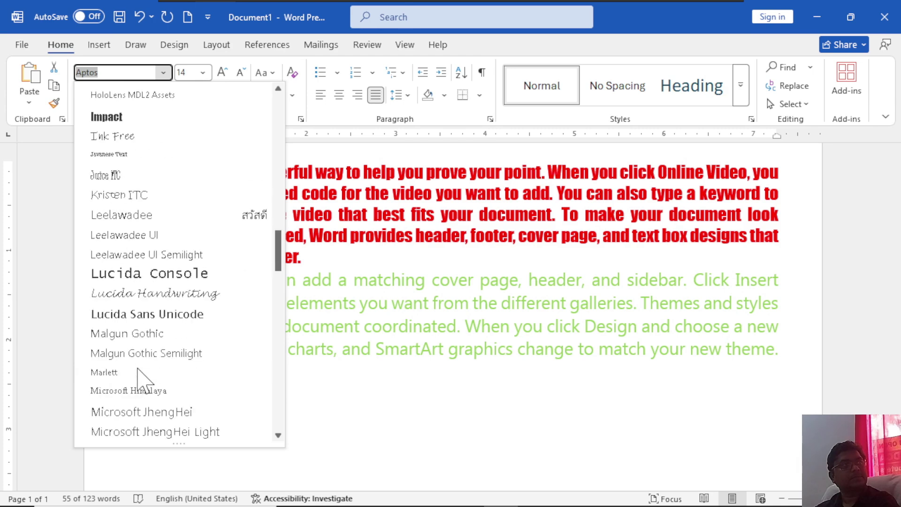
pyautogui.scroll(-3, 151, 277)
pyautogui.scroll(-4, 151, 282)
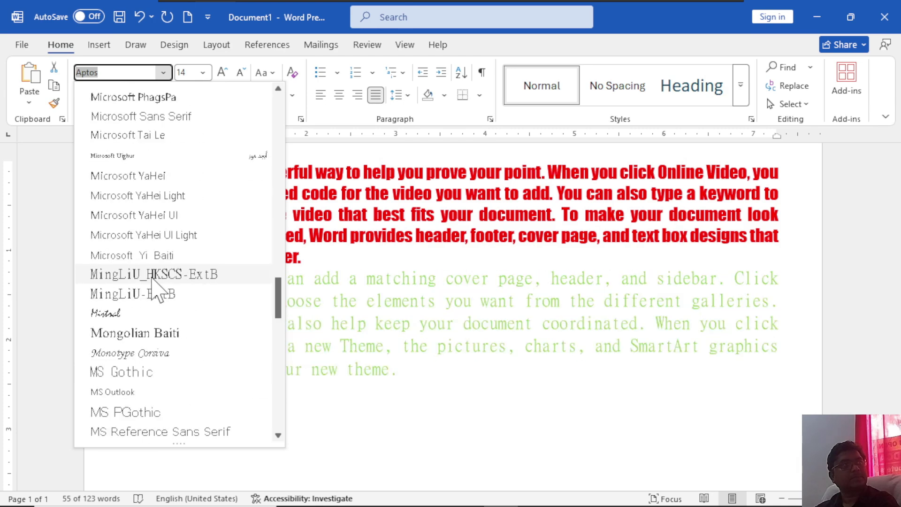
pyautogui.click(105, 314)
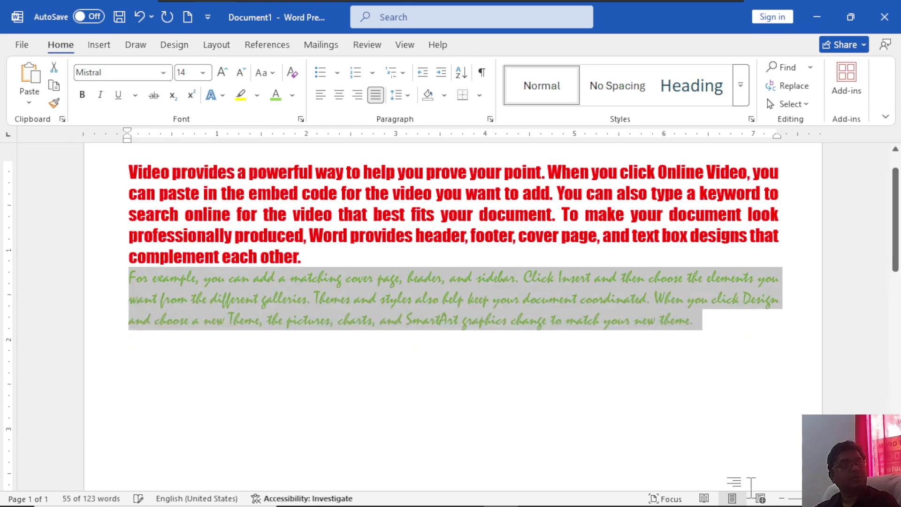
# Step: Increase the second paragraph's font size to 19 and deselect the text
pyautogui.hotkey('ctrl', ']')
pyautogui.hotkey('ctrl', ']')
pyautogui.hotkey('ctrl', ']')
pyautogui.hotkey('ctrl', ']')
pyautogui.hotkey('ctrl', ']')
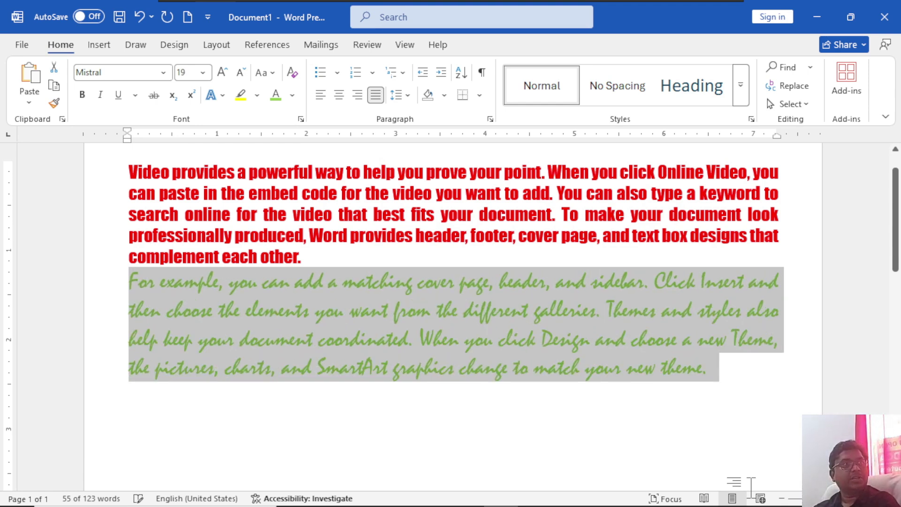
pyautogui.click(512, 401)
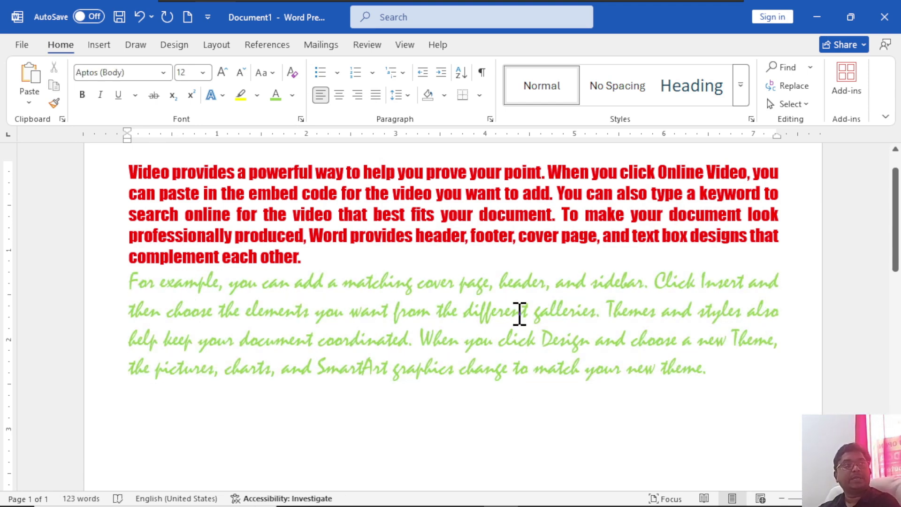
pyautogui.click(519, 312)
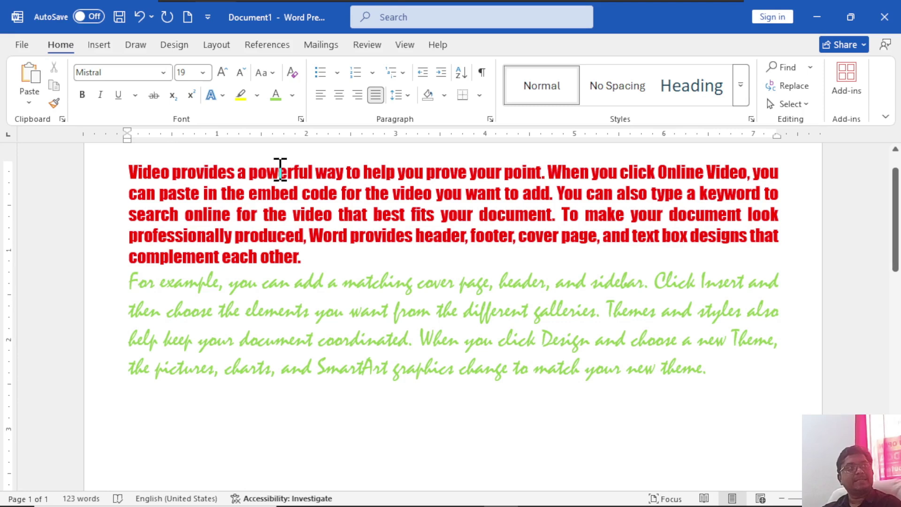
# Step: Copy the word "powerful" from the red paragraph and paste it before "coordinated" in the green paragraph
pyautogui.doubleClick(280, 172)
pyautogui.hotkey('ctrl', 'c')
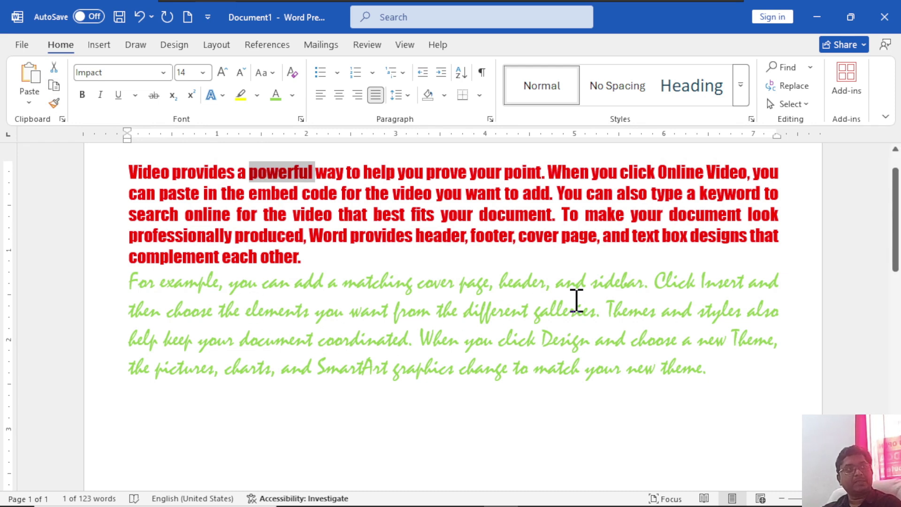
pyautogui.click(319, 340)
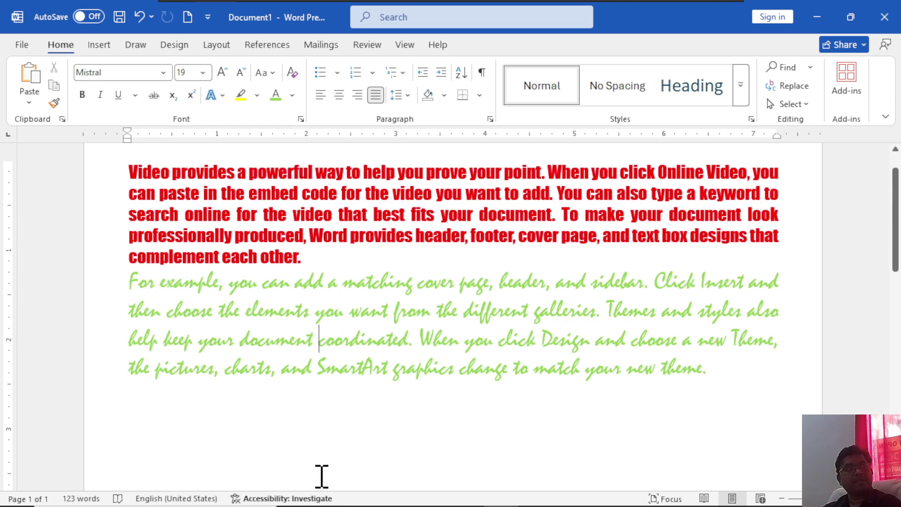
pyautogui.click(28, 78)
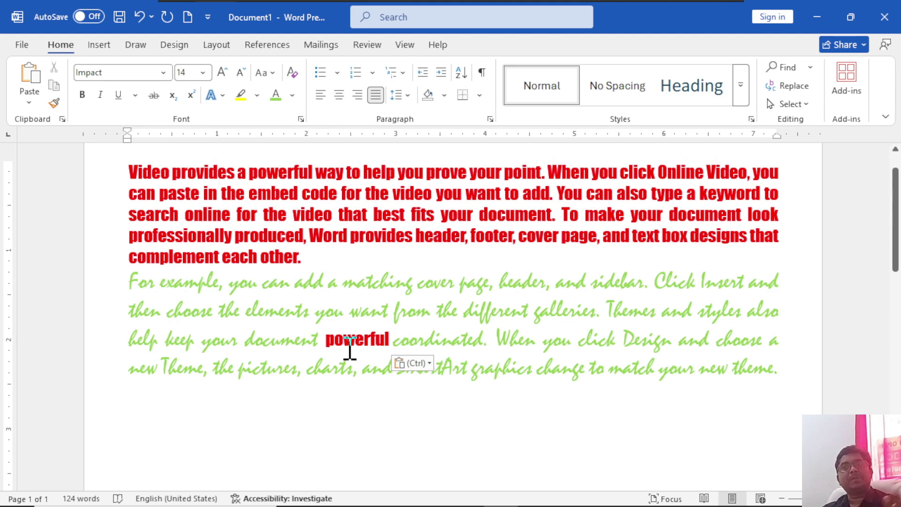
pyautogui.click(130, 283)
pyautogui.press('Return')
pyautogui.press('Return')
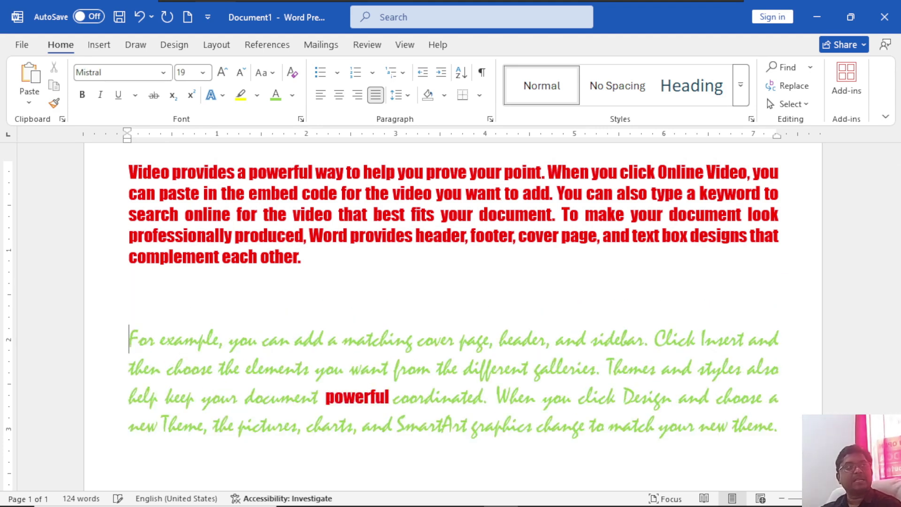
pyautogui.scroll(-1, 148, 419)
pyautogui.scroll(-3, 148, 419)
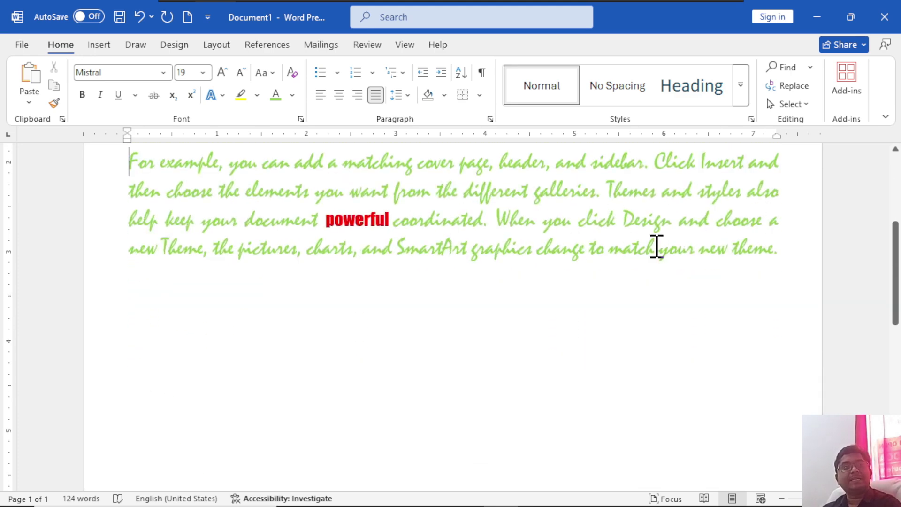
pyautogui.scroll(3, 551, 239)
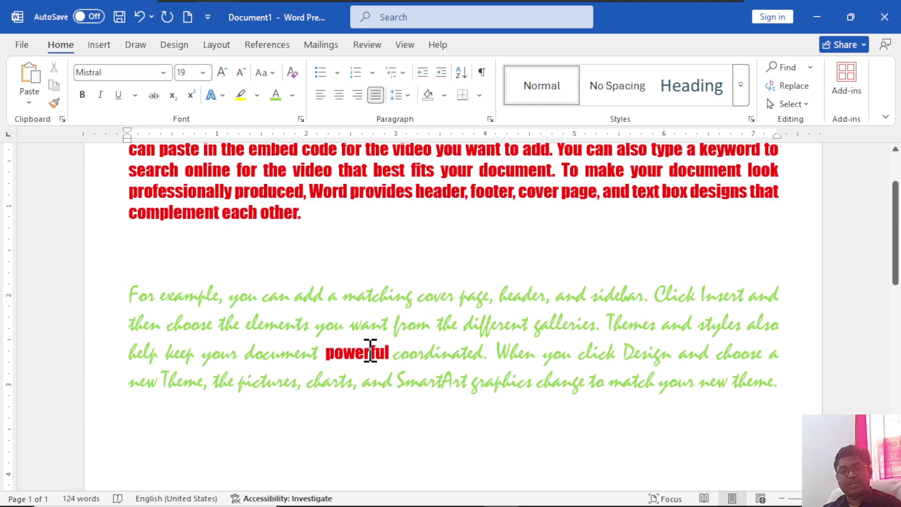
pyautogui.press('BackSpace')
pyautogui.press('BackSpace')
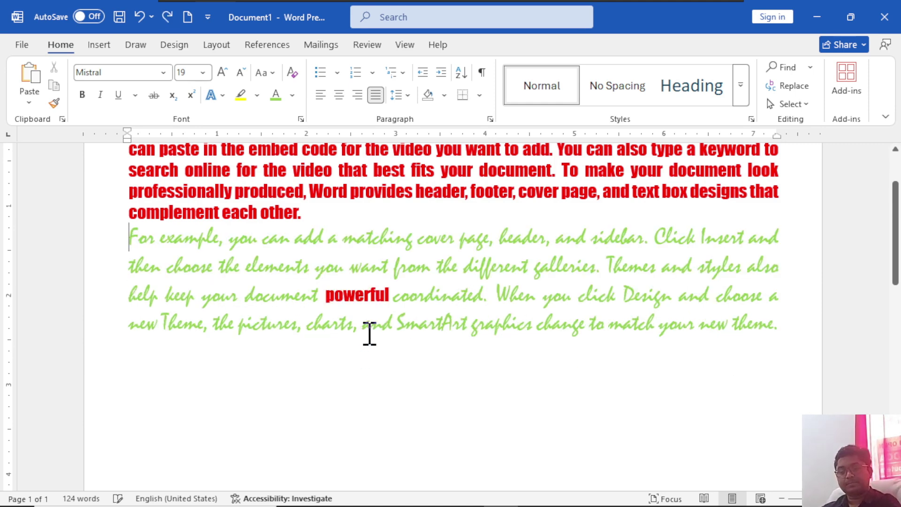
# Step: Undo the pasted word and paste "powerful" again before "coordinated" using the Picture paste option
pyautogui.hotkey('ctrl', 'z')
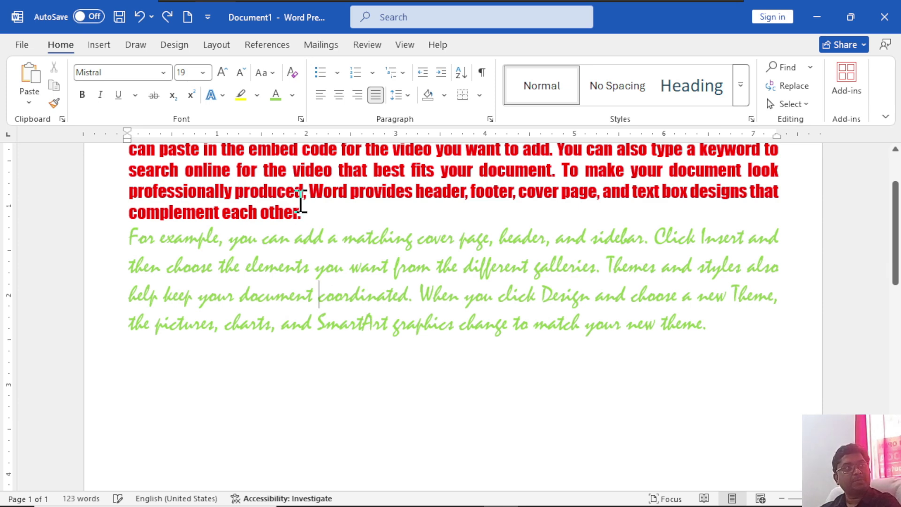
pyautogui.click(29, 77)
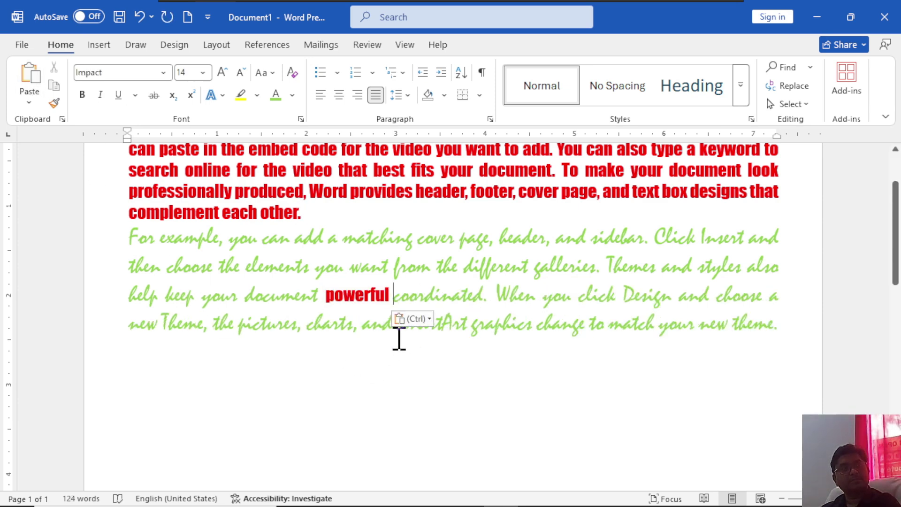
pyautogui.click(429, 321)
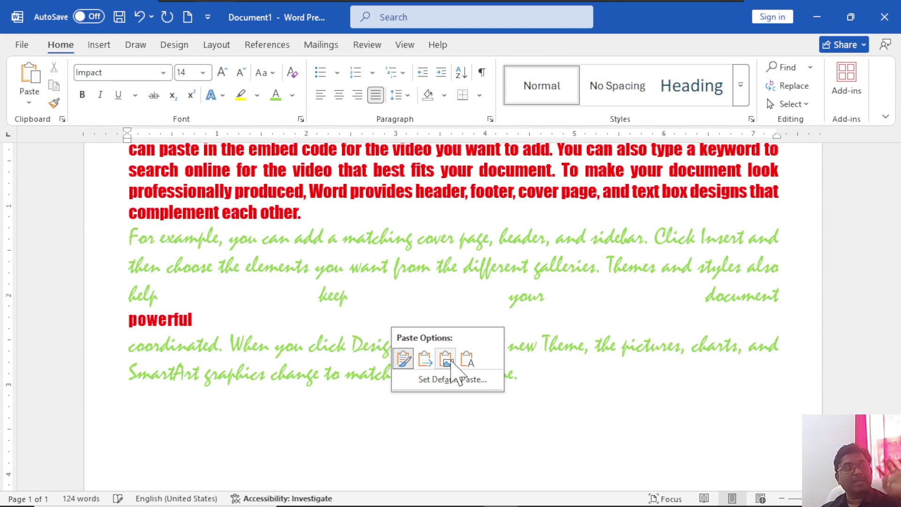
pyautogui.click(447, 359)
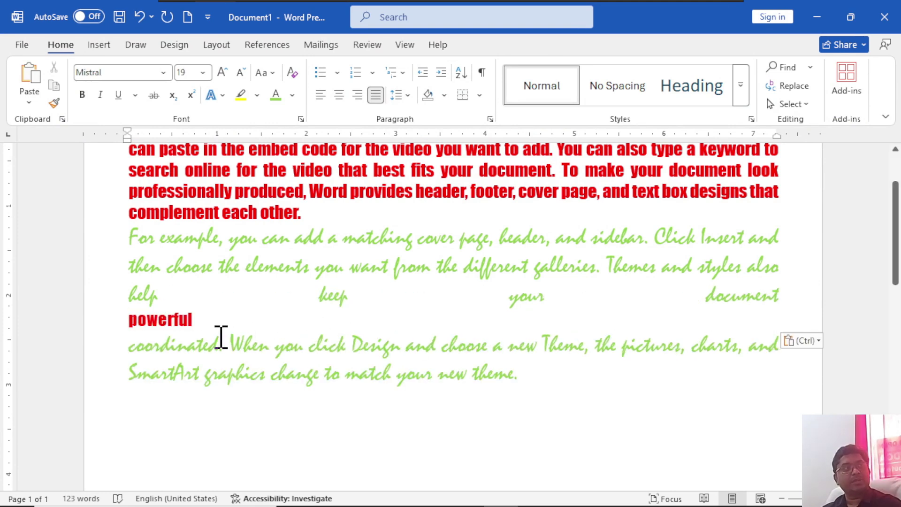
# Step: Delete the picture of "powerful" and paste the copied word before "coordinated", displaying its paste options
pyautogui.click(152, 320)
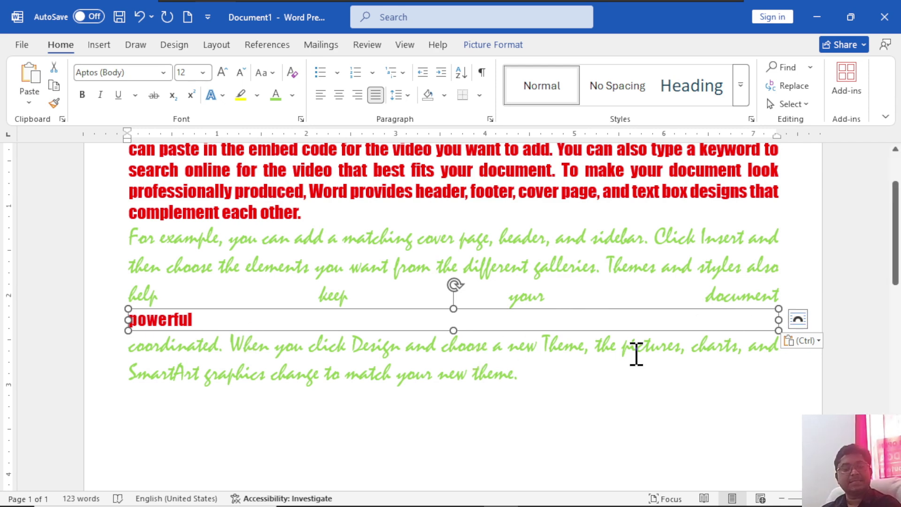
pyautogui.press('Delete')
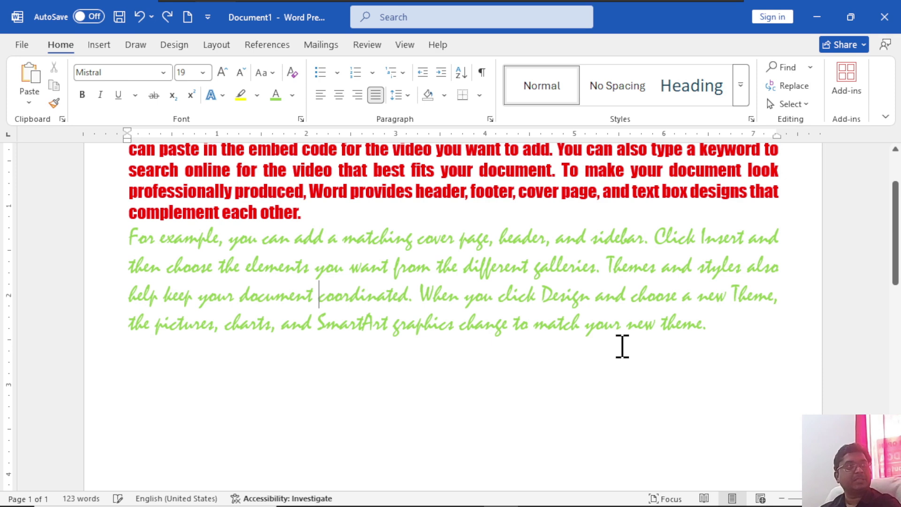
pyautogui.click(319, 294)
pyautogui.hotkey('ctrl', 'v')
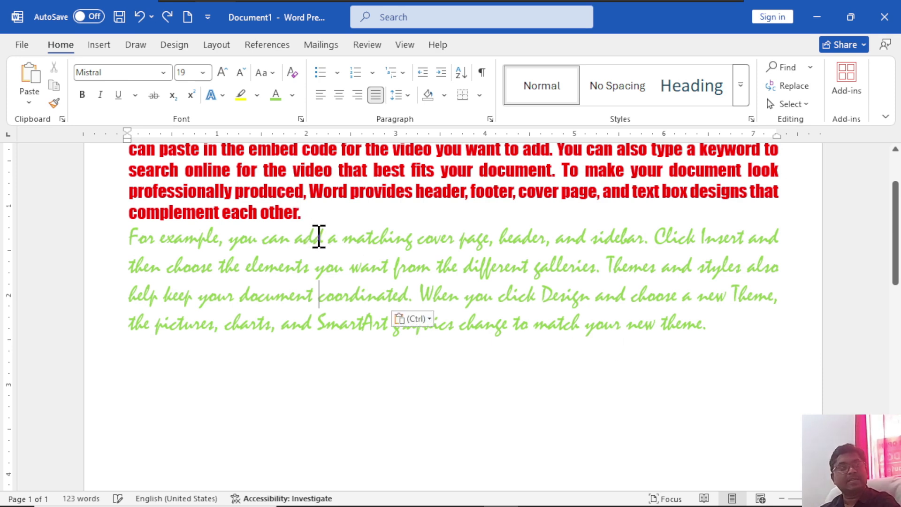
pyautogui.click(412, 318)
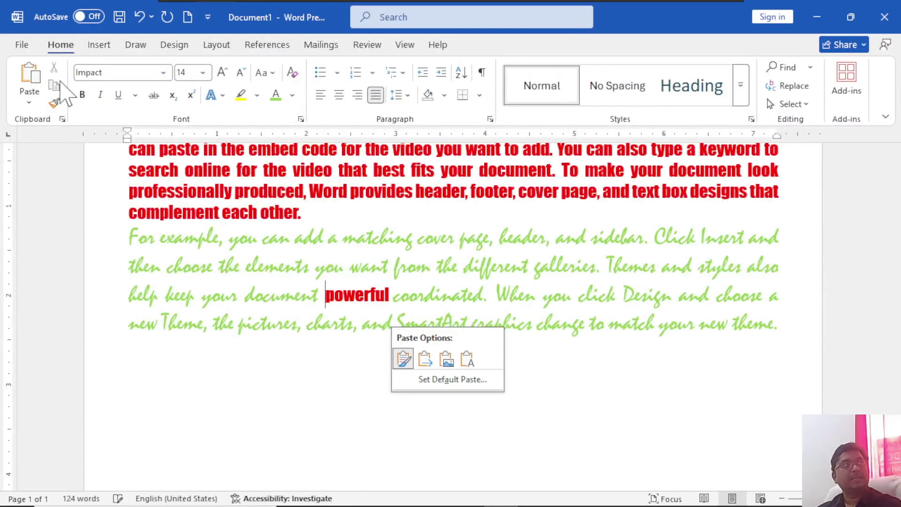
# Step: Examine the formats offered by Paste Special for the copied word and close the dialog
pyautogui.click(29, 102)
pyautogui.click(66, 165)
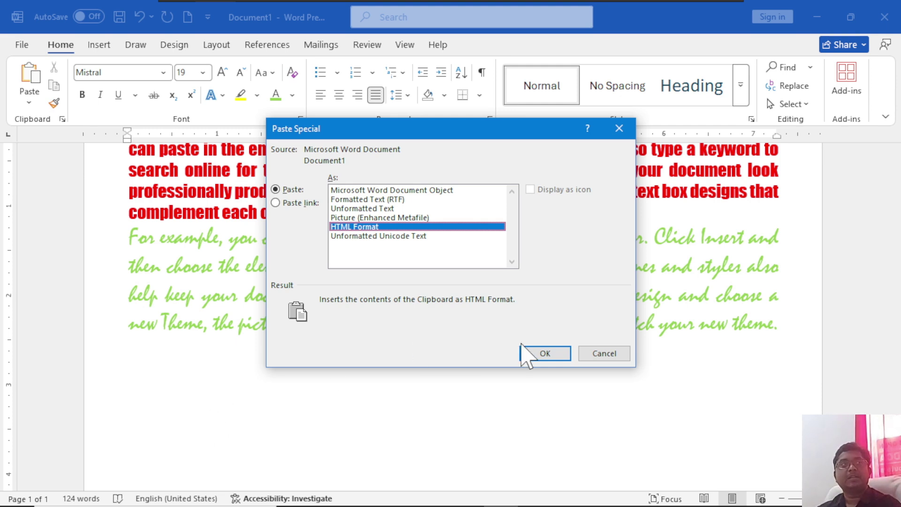
pyautogui.click(559, 355)
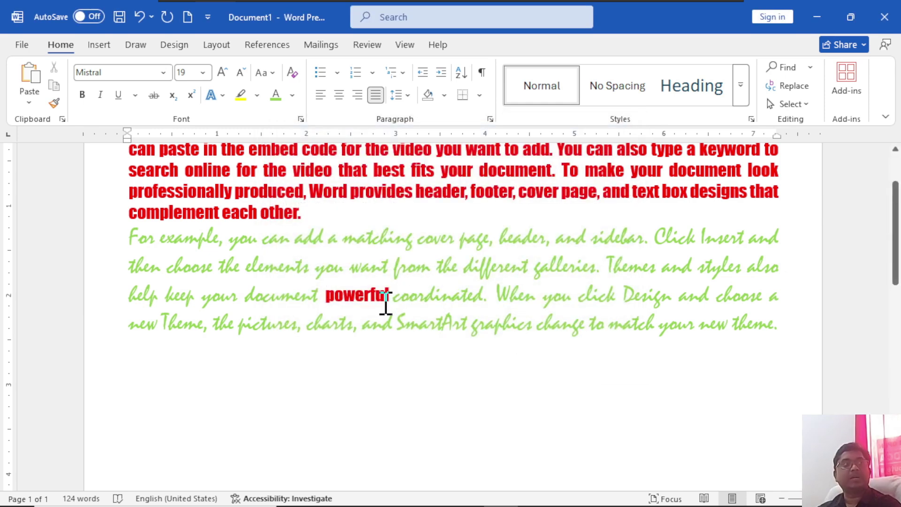
# Step: Undo the last paste and paste the copied word "powerful" before "coordinated" again
pyautogui.click(329, 294)
pyautogui.hotkey('ctrl', 'z')
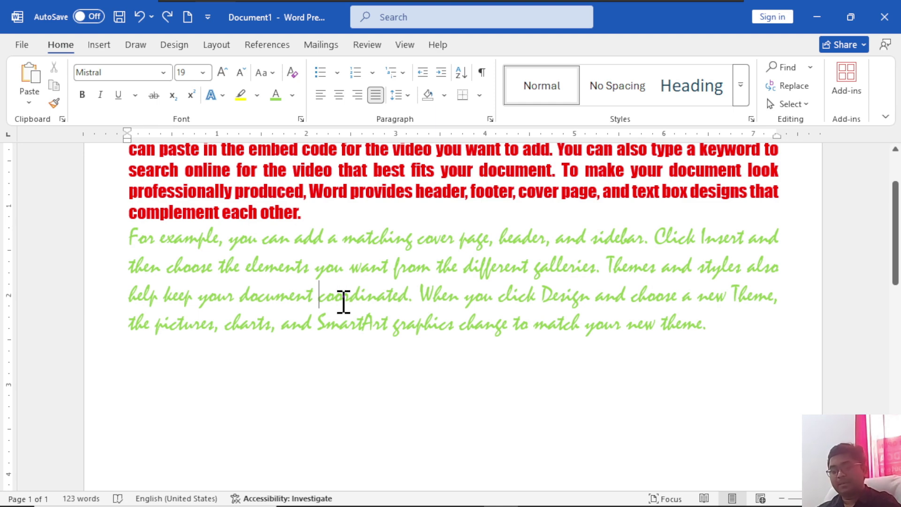
pyautogui.write('powerful')
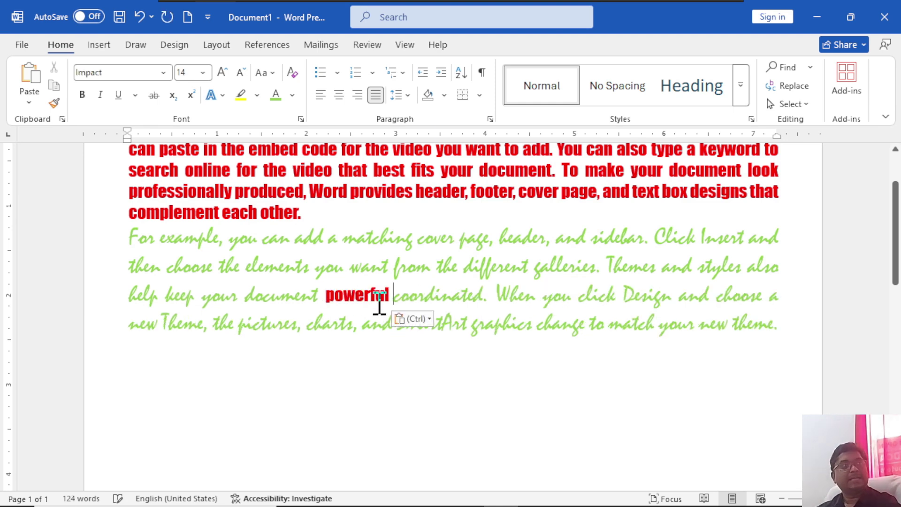
# Step: Preview the paste options for the pasted word, including Keep Text Only, and compare them with the Clipboard group's paste choices
pyautogui.click(418, 322)
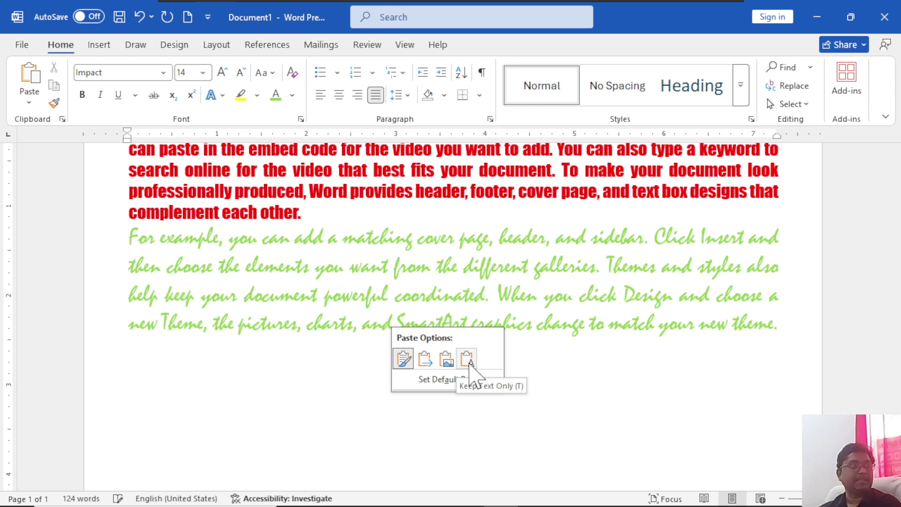
pyautogui.click(495, 352)
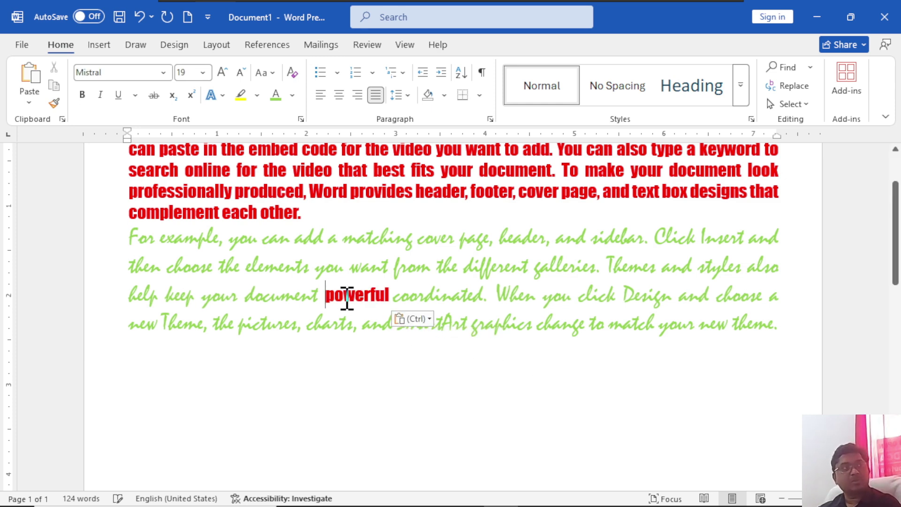
pyautogui.click(29, 101)
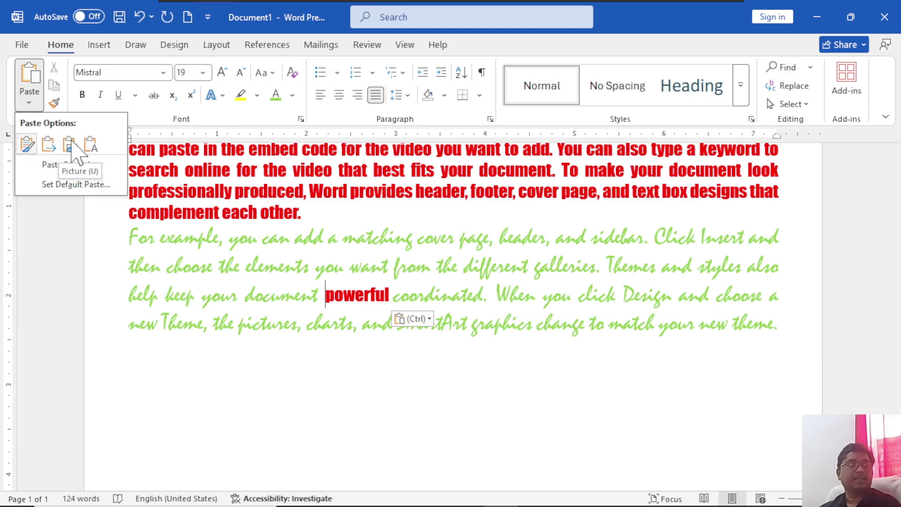
pyautogui.click(425, 320)
pyautogui.click(425, 320)
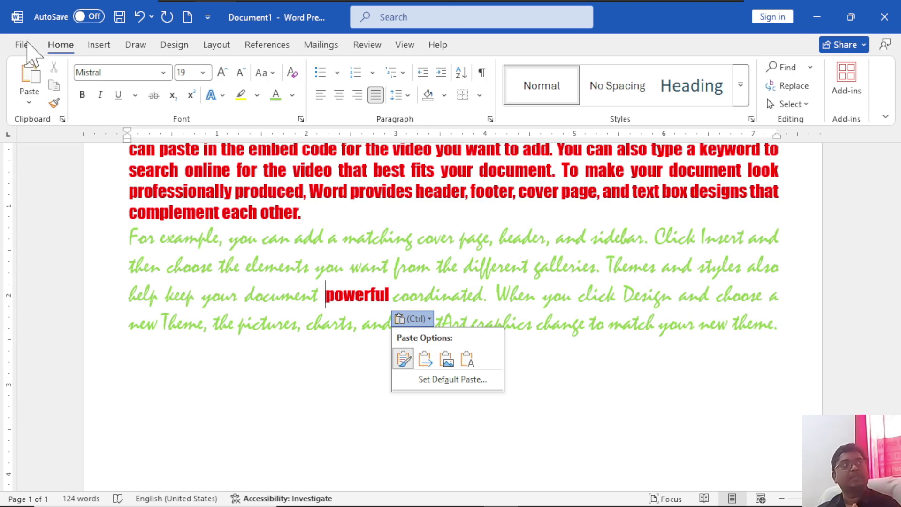
# Step: Create a new blank document and view its list of available fonts without changing the font
pyautogui.click(187, 17)
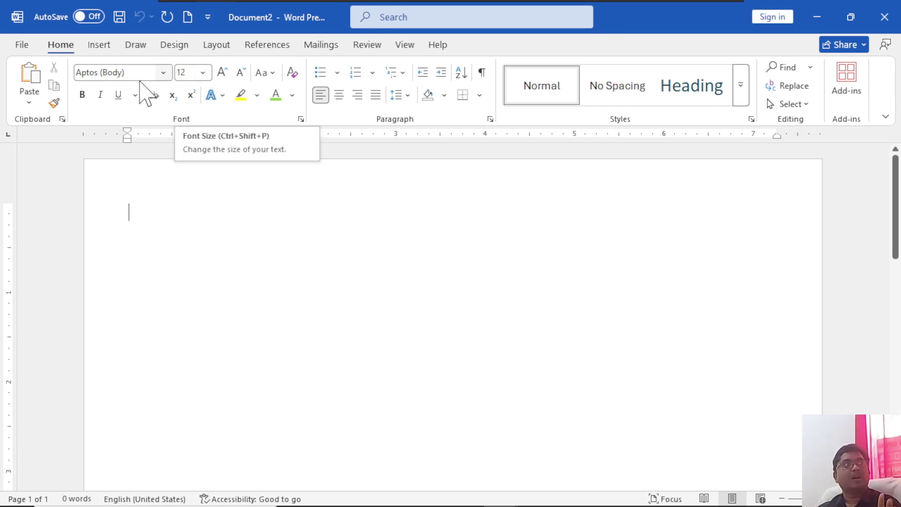
pyautogui.click(163, 73)
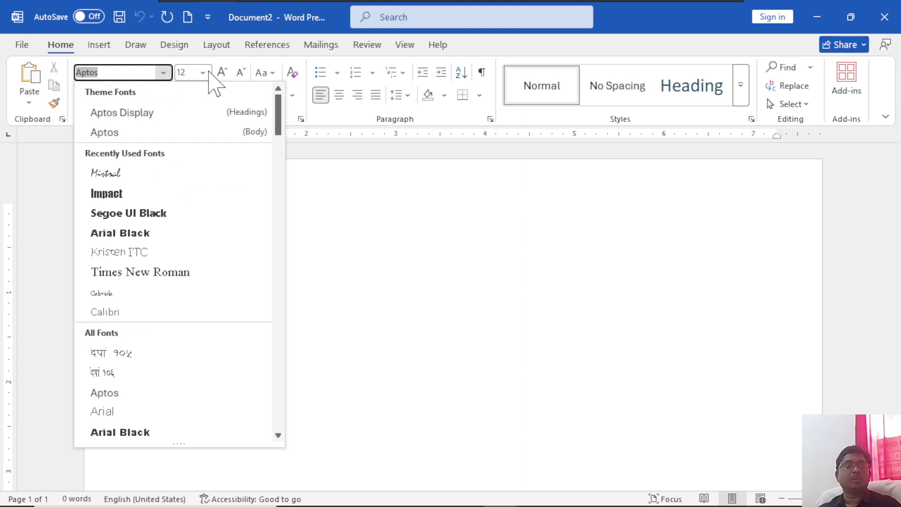
pyautogui.click(345, 183)
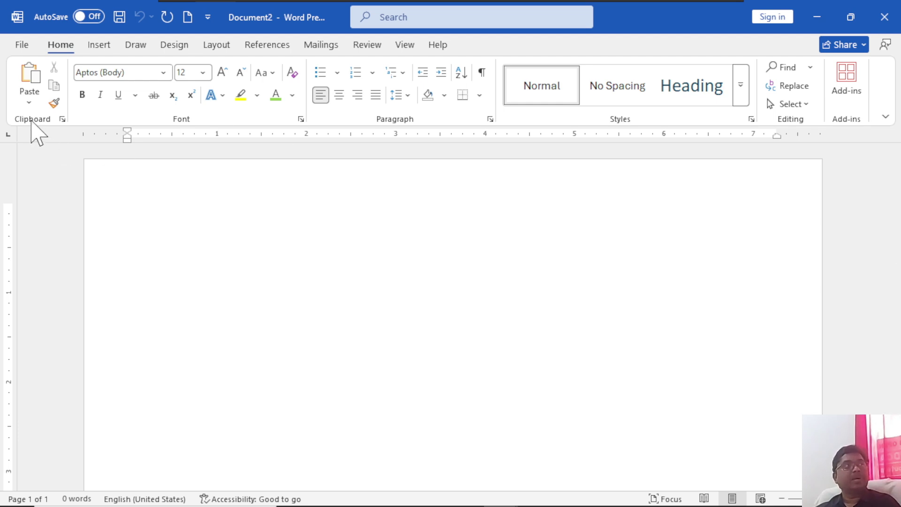
# Step: View the default paste settings through Set Default Paste and close Word Options without changes
pyautogui.click(33, 105)
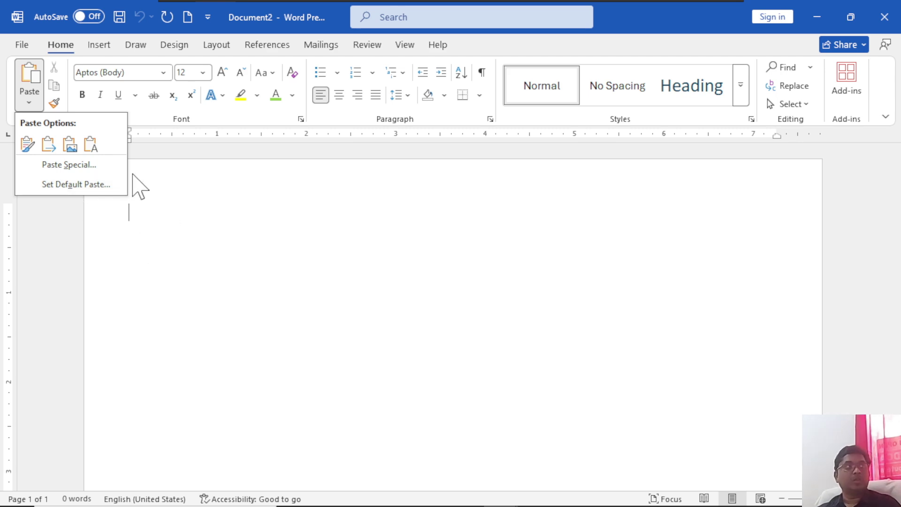
pyautogui.click(100, 184)
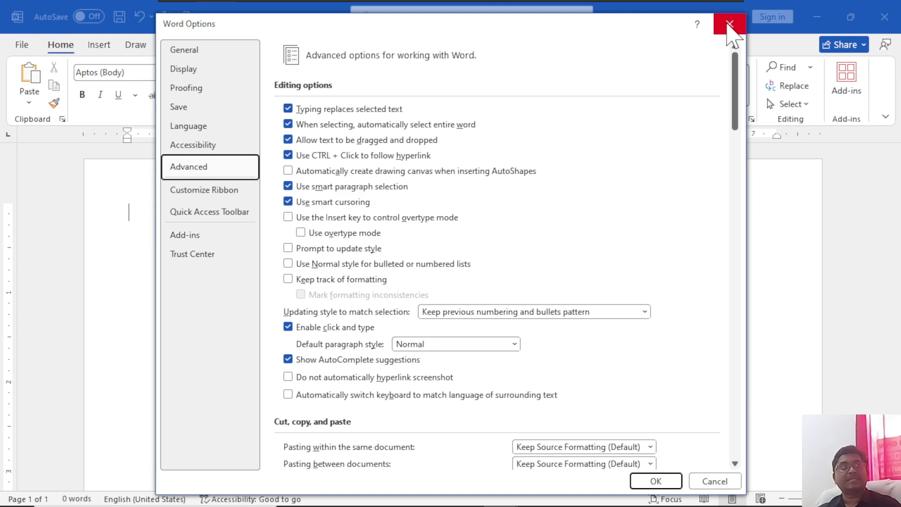
pyautogui.click(729, 23)
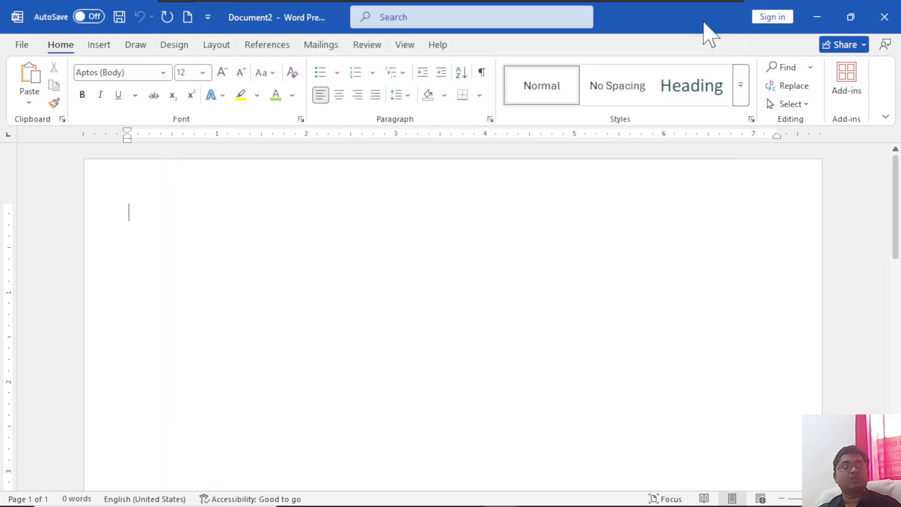
# Step: Examine the cut, copy and paste defaults in Word's advanced options, including the choices for pasting within the same document and between documents
pyautogui.click(20, 44)
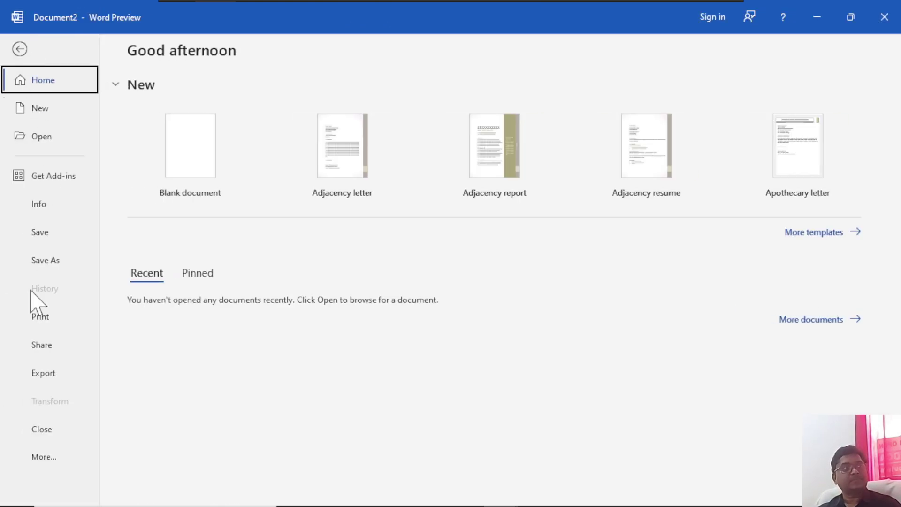
pyautogui.click(43, 460)
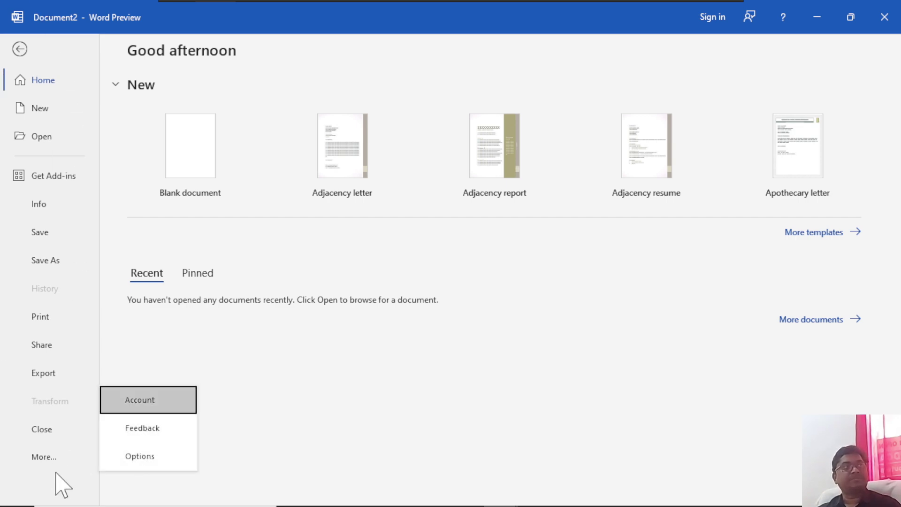
pyautogui.click(137, 460)
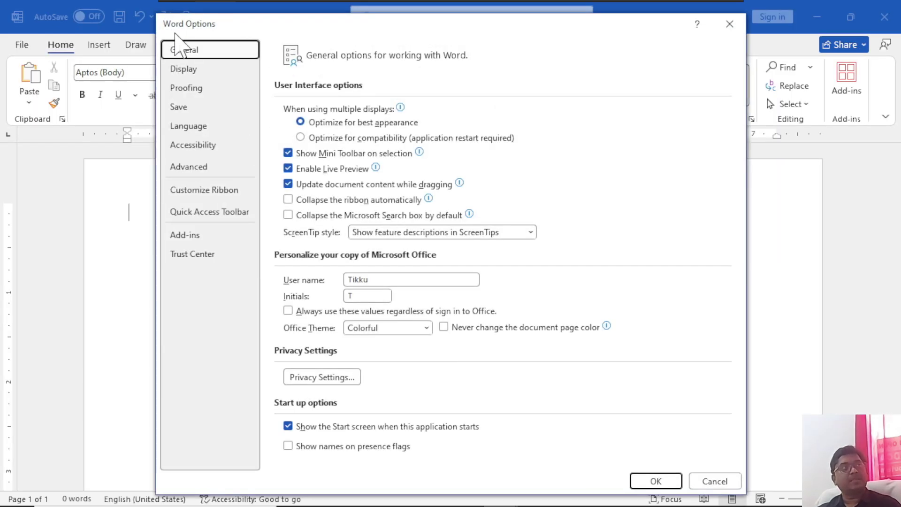
pyautogui.click(184, 168)
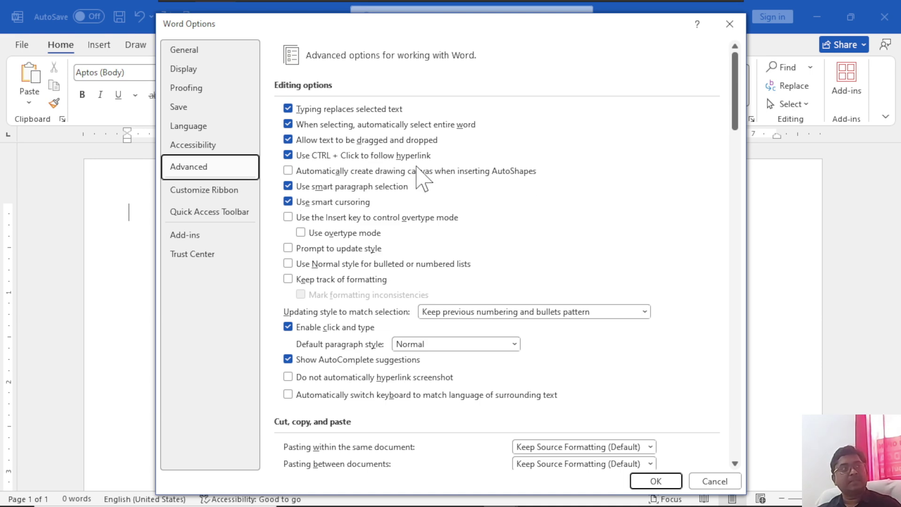
pyautogui.scroll(-5, 413, 206)
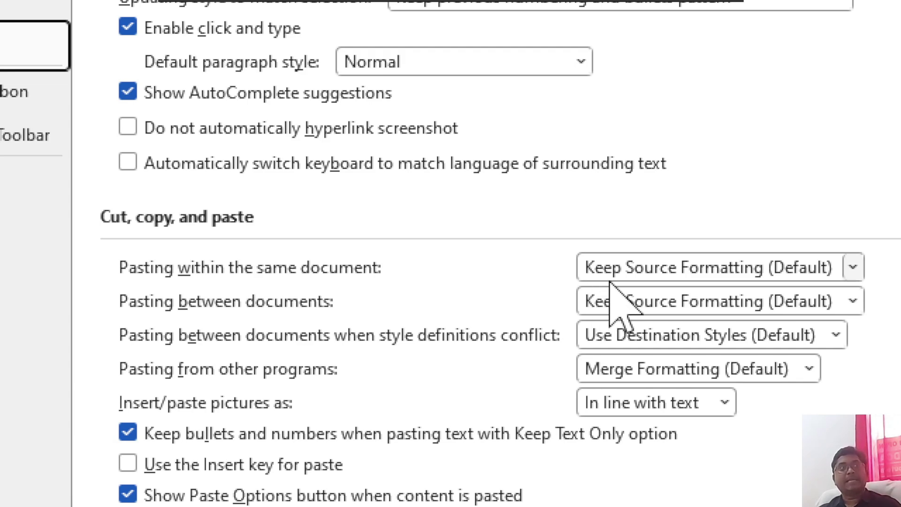
pyautogui.click(697, 274)
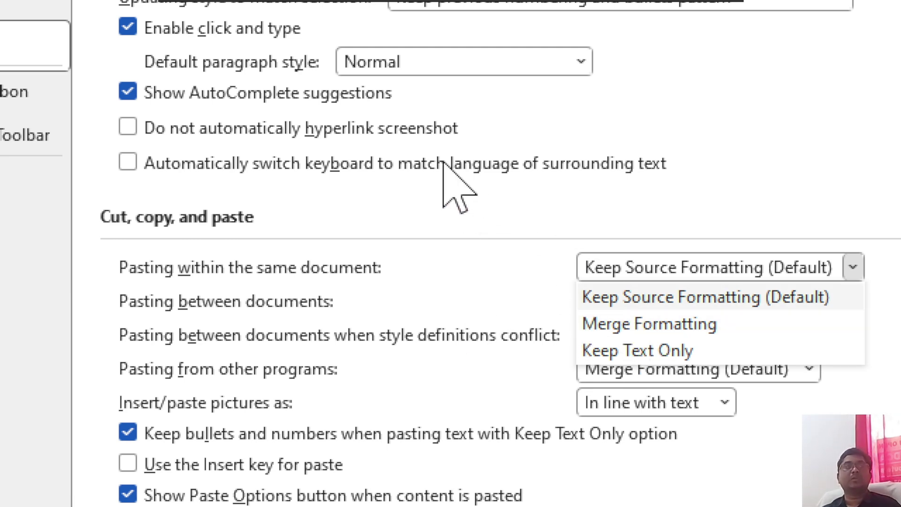
pyautogui.click(454, 199)
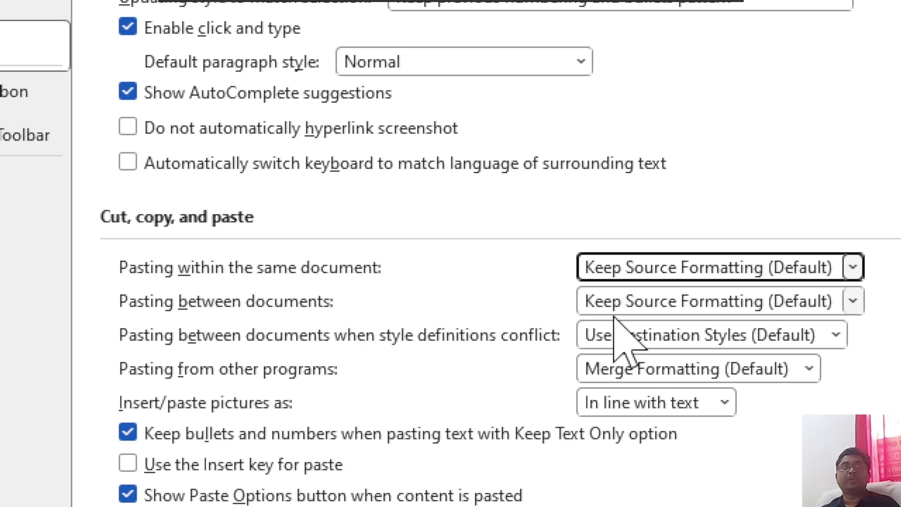
pyautogui.click(675, 303)
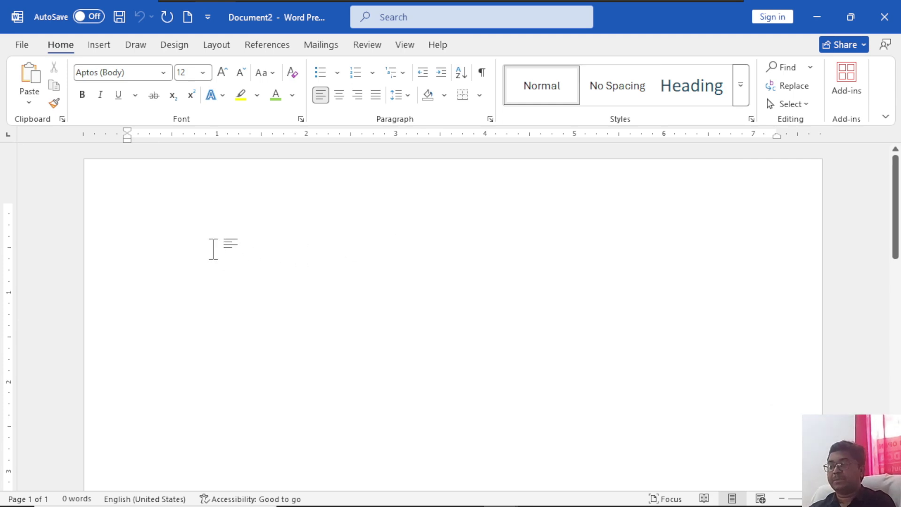
# Step: Generate two paragraphs of sample text with =rand(2) and justify all of the text
pyautogui.write('=rnad')
pyautogui.press('BackSpace')
pyautogui.press('BackSpace')
pyautogui.press('BackSpace')
pyautogui.write('and')
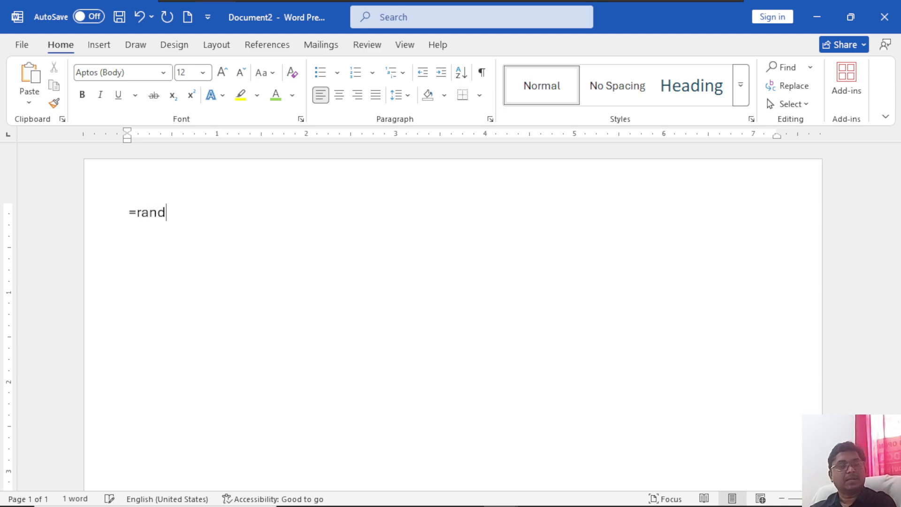
pyautogui.write('(2)')
pyautogui.press('Return')
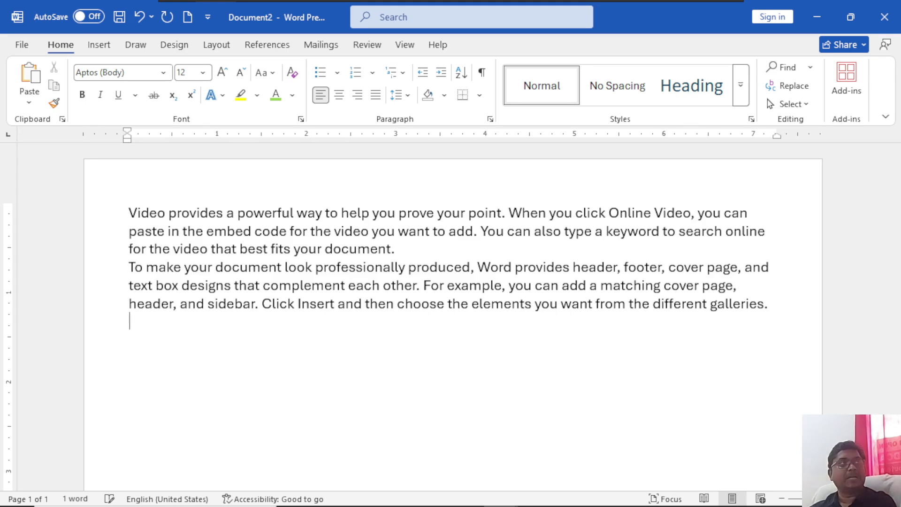
pyautogui.hotkey('ctrl', 'a')
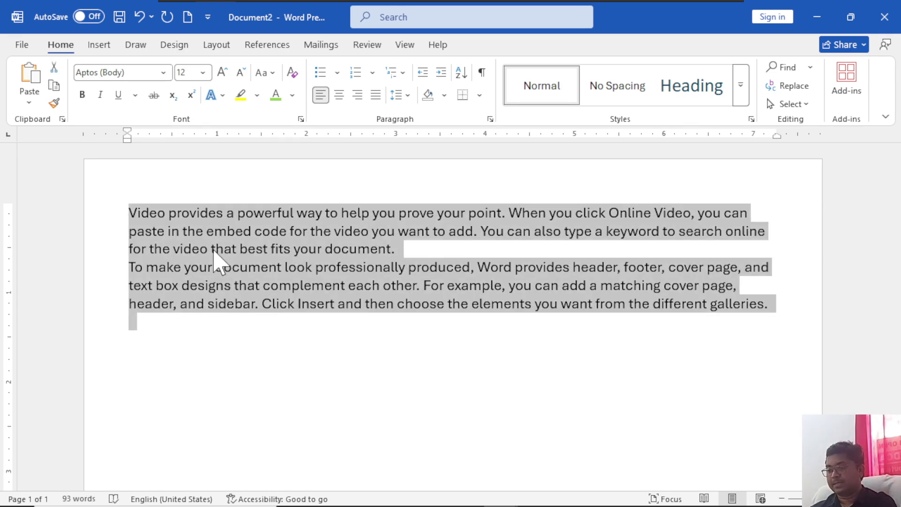
pyautogui.hotkey('ctrl', 'j')
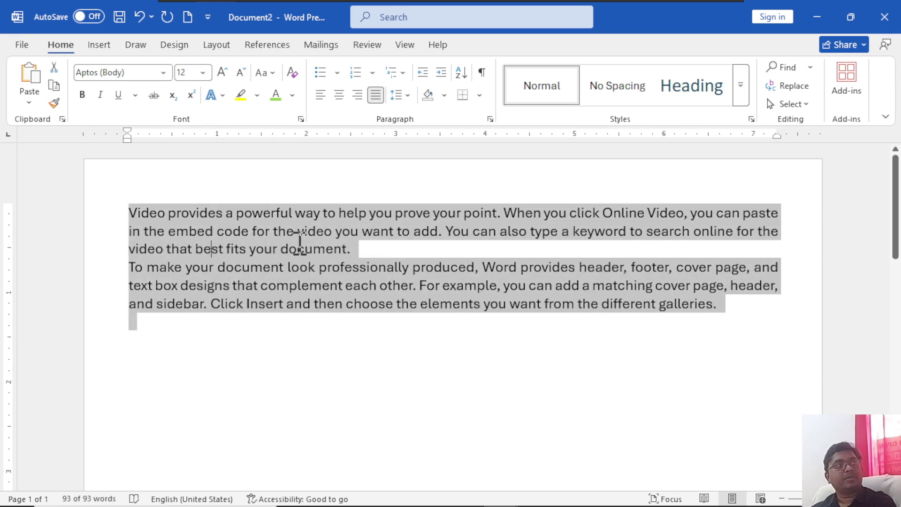
# Step: Apply the Intense Emphasis style to the first paragraph and the Book Title style to the second paragraph
pyautogui.click(349, 249)
pyautogui.moveTo(354, 254); pyautogui.dragTo(129, 213)
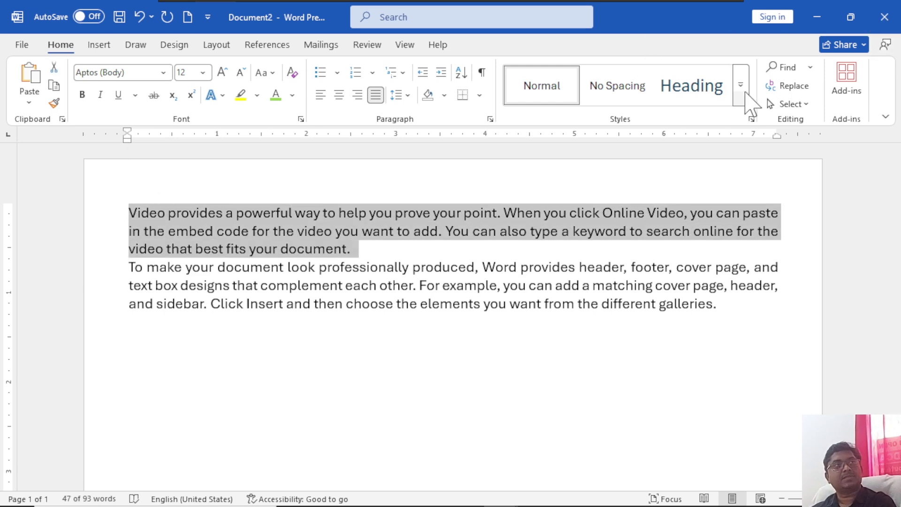
pyautogui.click(742, 94)
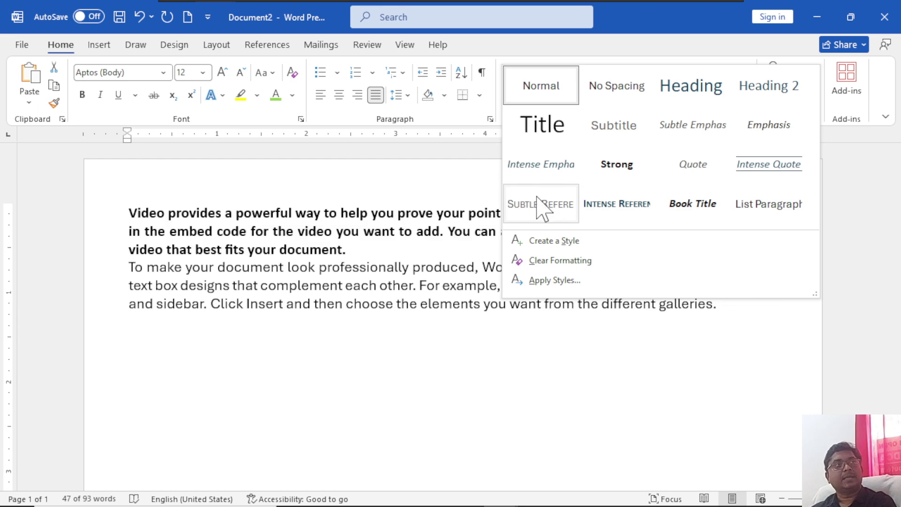
pyautogui.click(540, 163)
pyautogui.moveTo(718, 303); pyautogui.dragTo(99, 271)
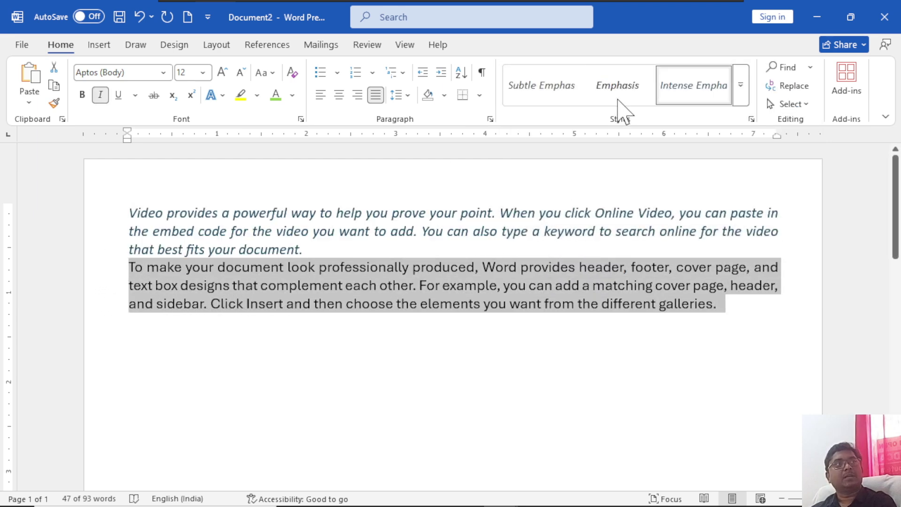
pyautogui.click(740, 85)
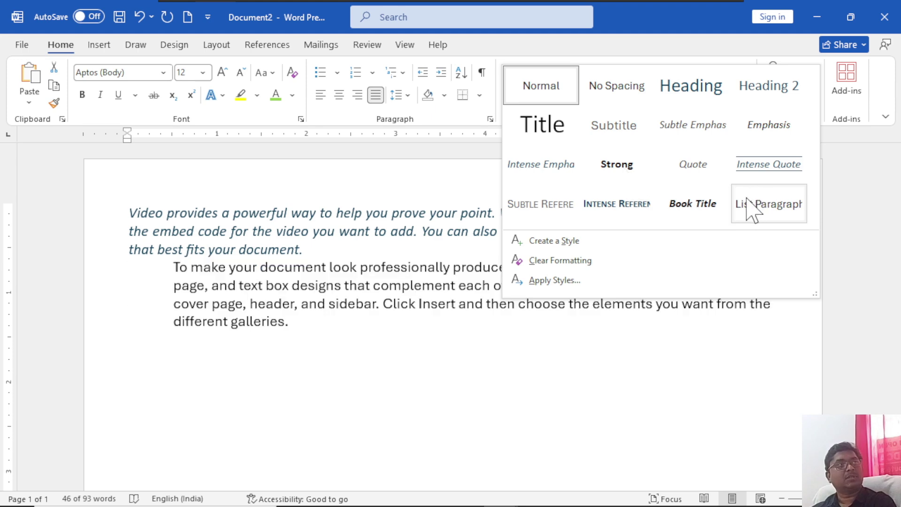
pyautogui.click(693, 204)
pyautogui.click(472, 305)
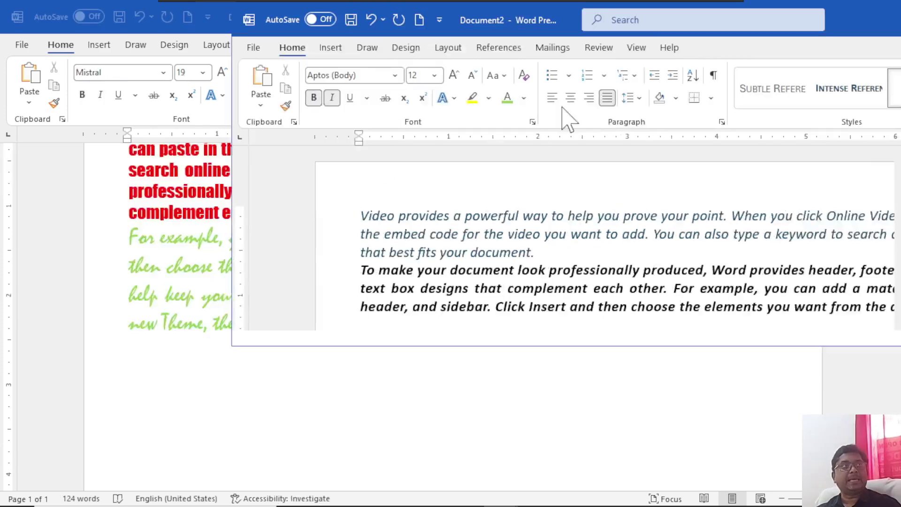
# Step: Reduce the Document2 and Document1 windows so that both documents can be seen on the desktop together
pyautogui.moveTo(568, 19); pyautogui.dragTo(356, 172)
pyautogui.click(678, 23)
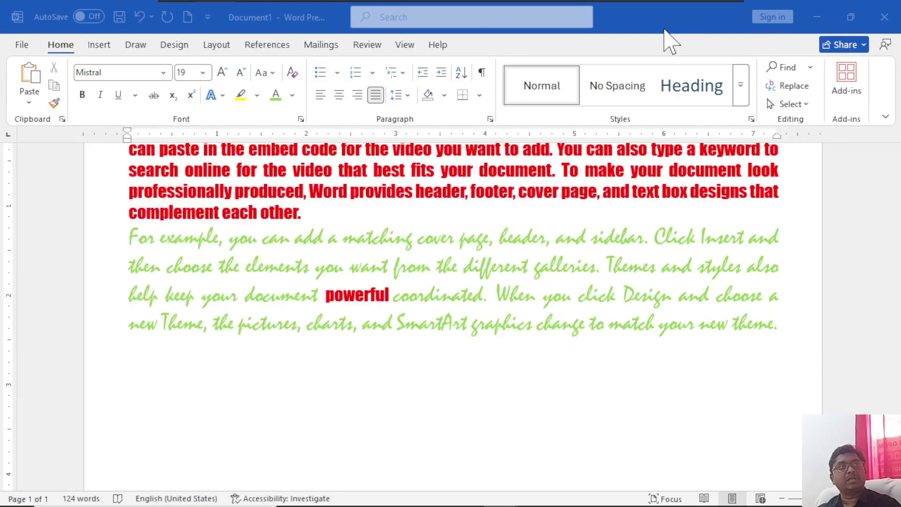
pyautogui.doubleClick(669, 29)
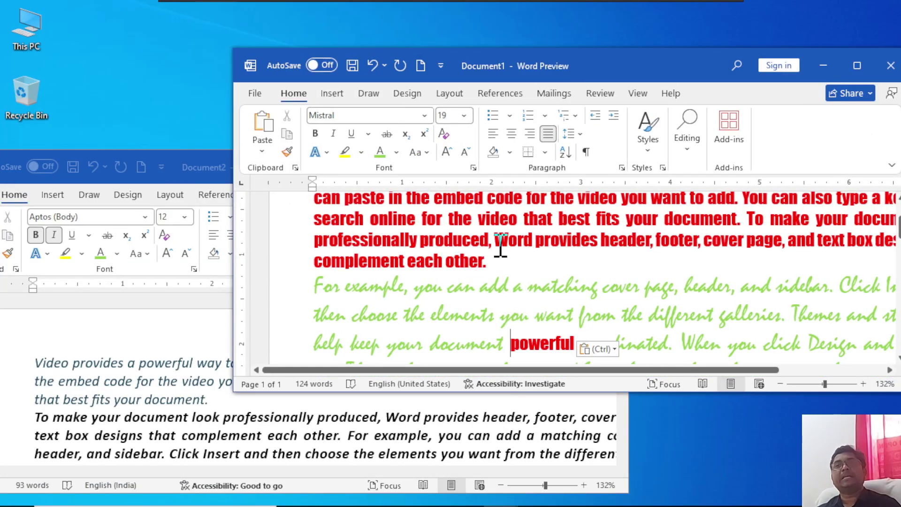
pyautogui.click(442, 220)
pyautogui.moveTo(443, 221); pyautogui.dragTo(463, 240)
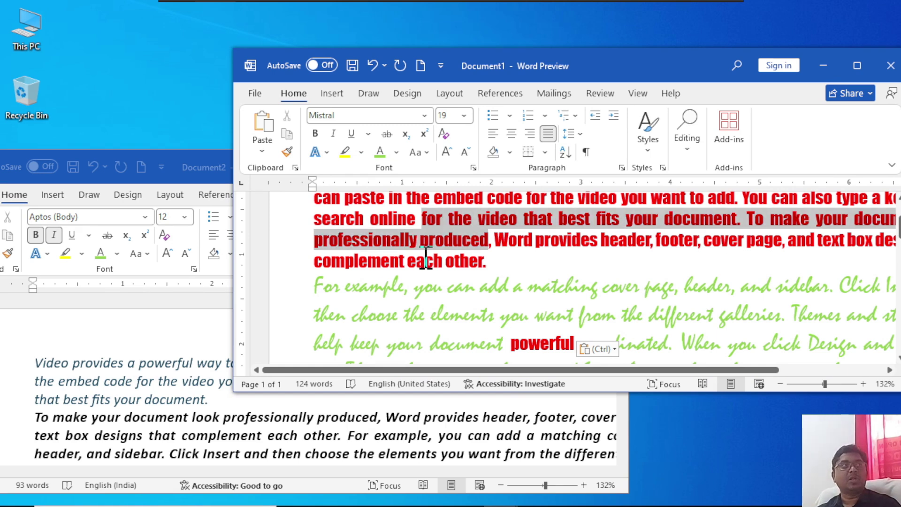
# Step: Copy the text from "provides a powerful way" through "embed code for the" in Document2 and paste it on a new line after Document1's red paragraph
pyautogui.click(115, 377)
pyautogui.moveTo(73, 363); pyautogui.dragTo(182, 381)
pyautogui.hotkey('ctrl', 'c')
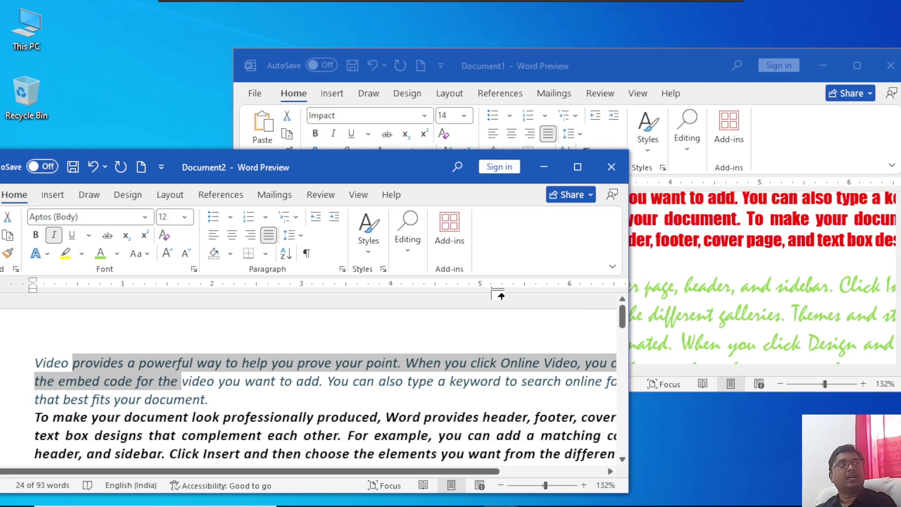
pyautogui.click(685, 263)
pyautogui.click(590, 266)
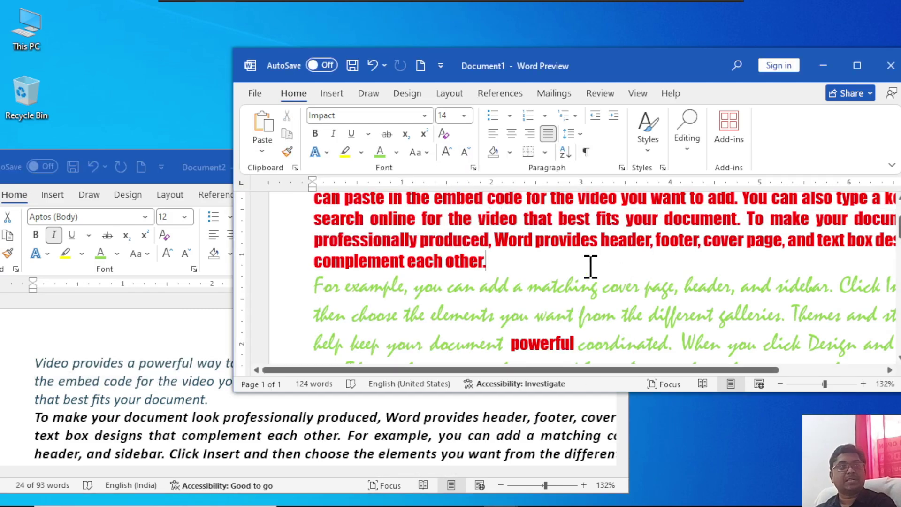
pyautogui.press('Return')
pyautogui.hotkey('ctrl', 'v')
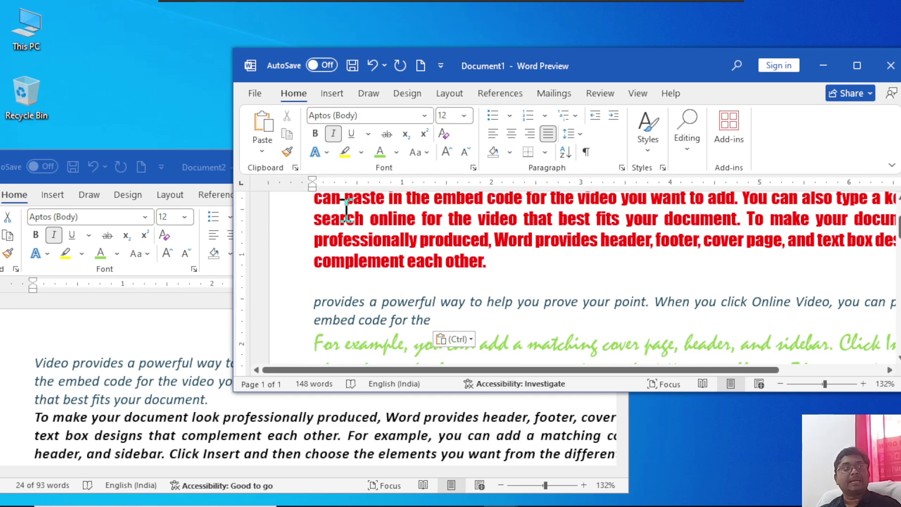
# Step: Examine the advanced option choices for pasting between documents when style definitions conflict, and close Word Options without changes
pyautogui.click(255, 93)
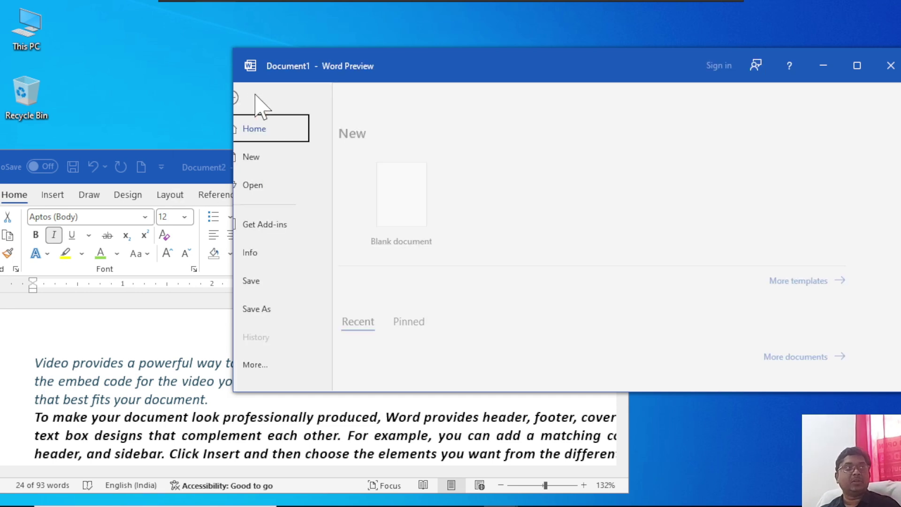
pyautogui.click(288, 357)
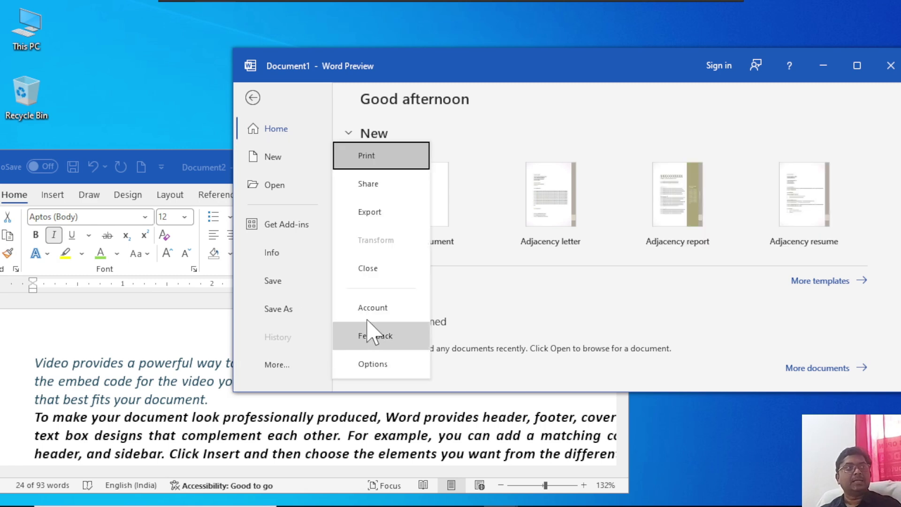
pyautogui.click(365, 360)
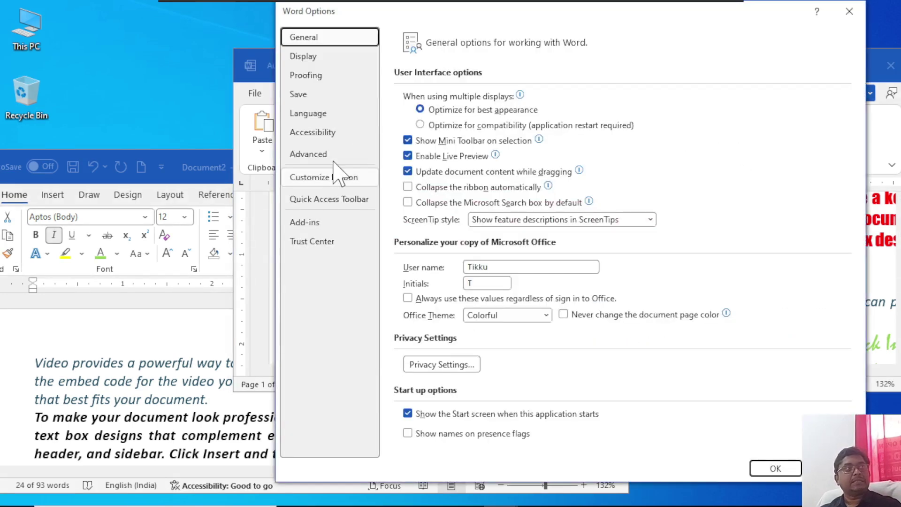
pyautogui.click(334, 157)
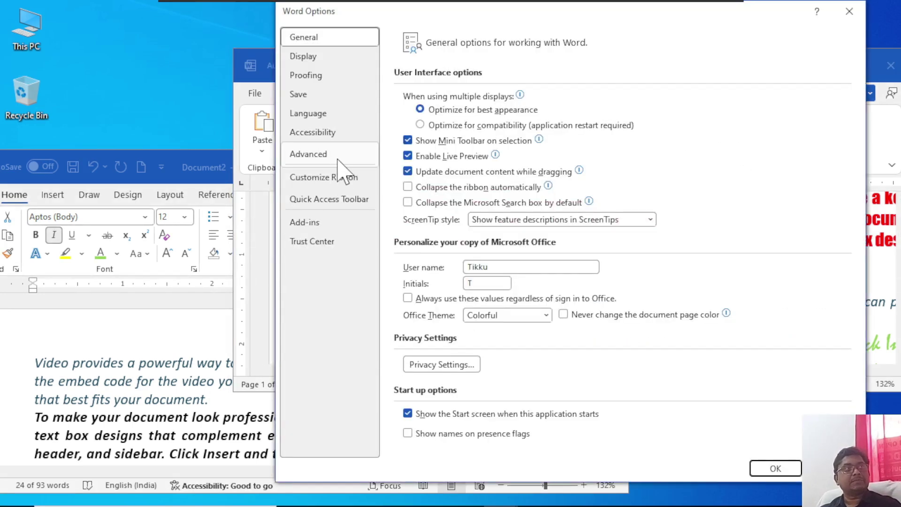
pyautogui.scroll(-3, 565, 354)
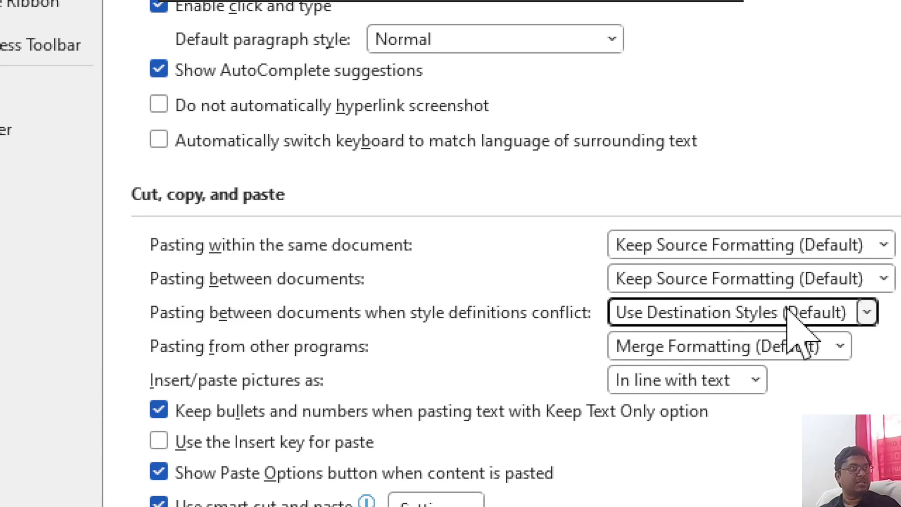
pyautogui.click(788, 314)
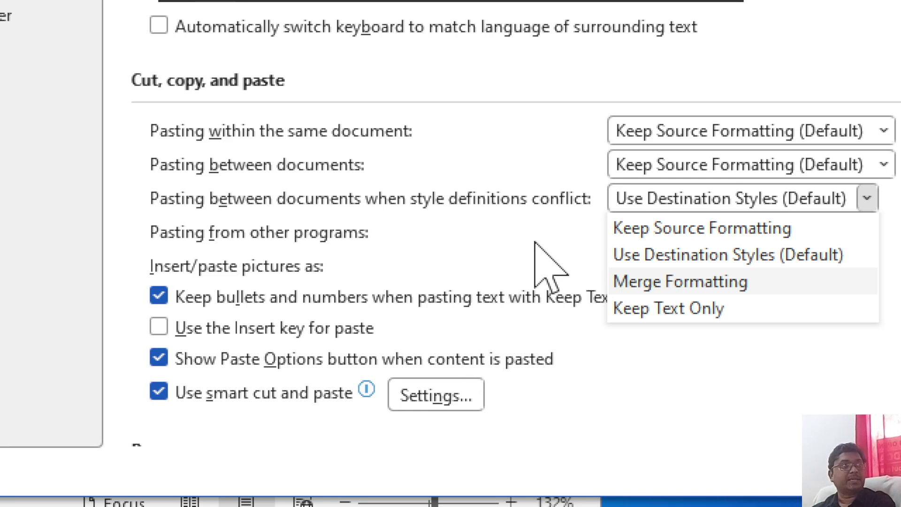
pyautogui.click(461, 229)
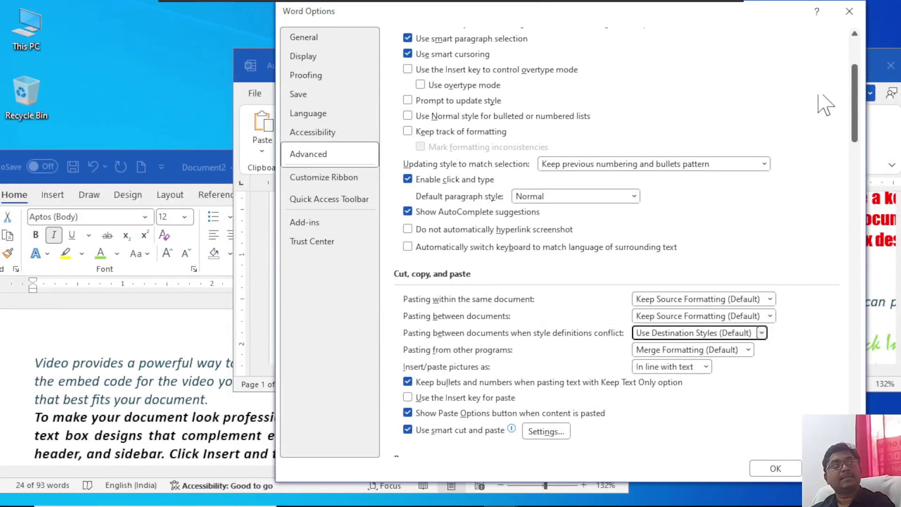
pyautogui.click(850, 12)
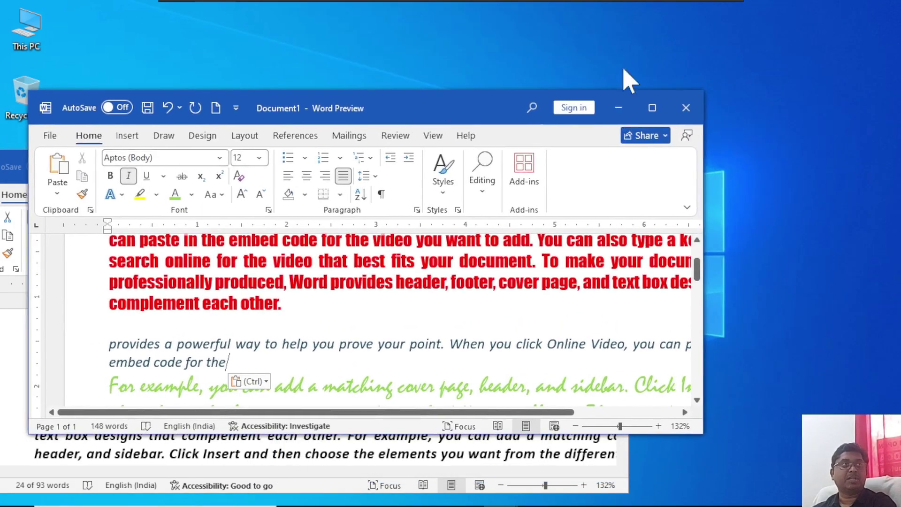
# Step: Close Document1 without saving its changes and maximize the Document2 window
pyautogui.click(686, 107)
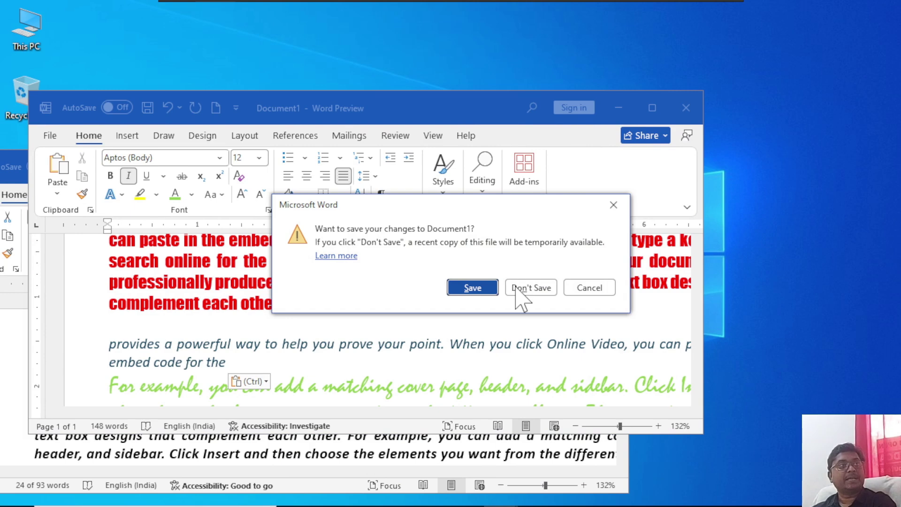
pyautogui.click(520, 287)
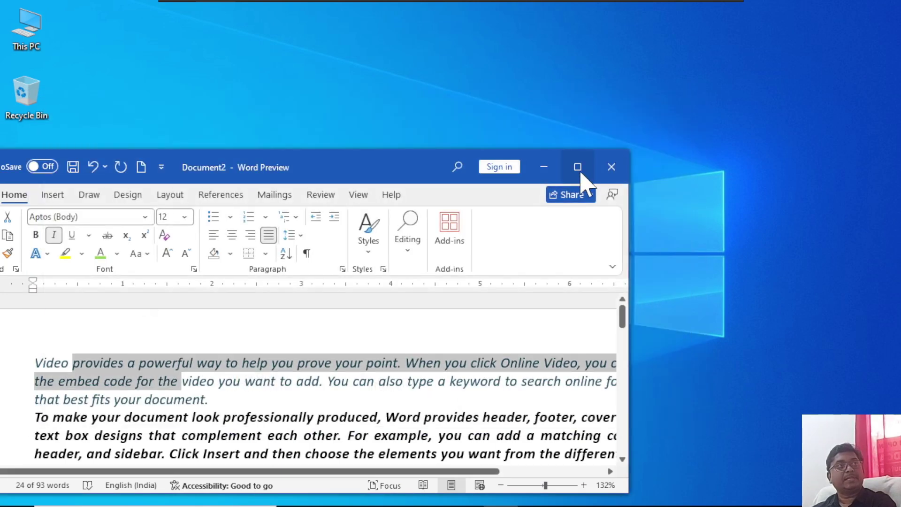
pyautogui.click(580, 170)
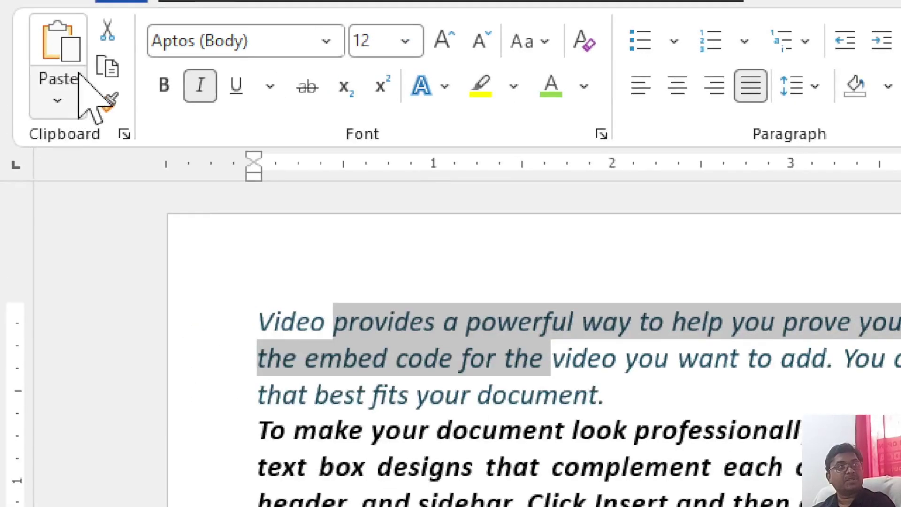
# Step: Examine the Paste Special format choices for the copied text and close the dialog without pasting
pyautogui.click(30, 103)
pyautogui.click(58, 100)
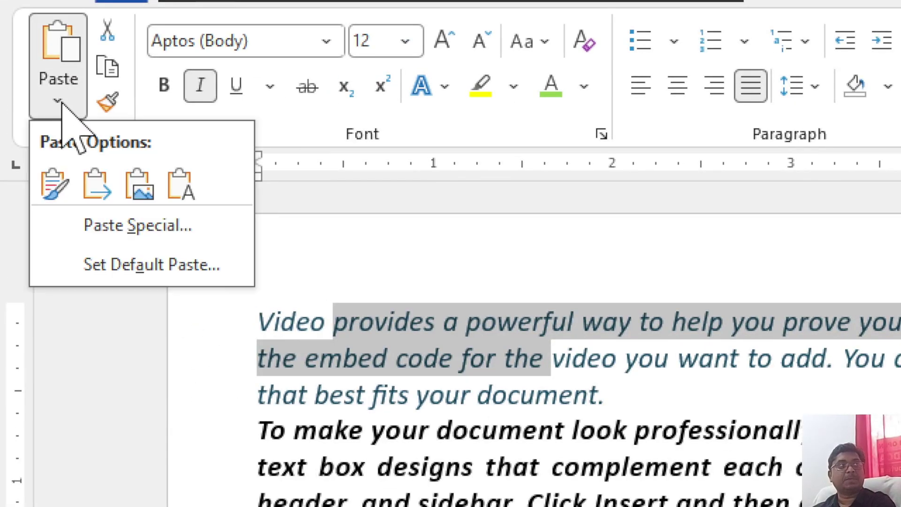
pyautogui.click(123, 225)
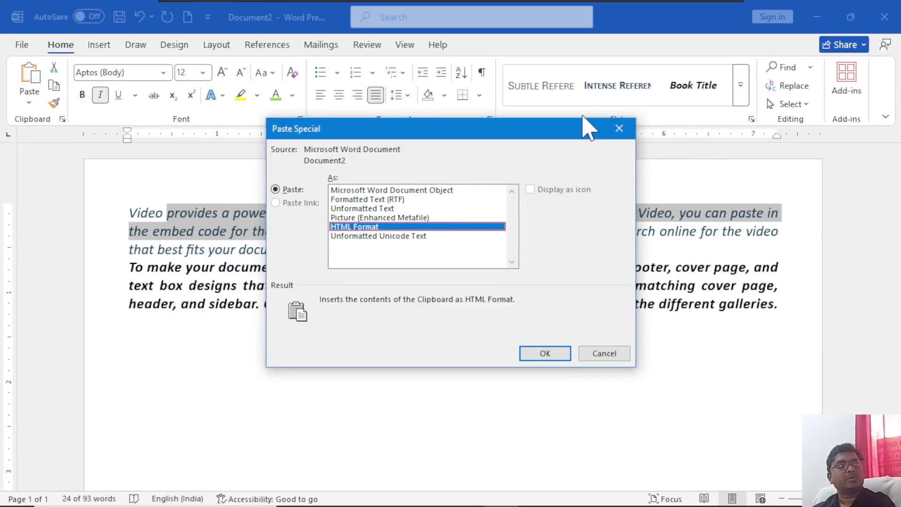
pyautogui.click(616, 137)
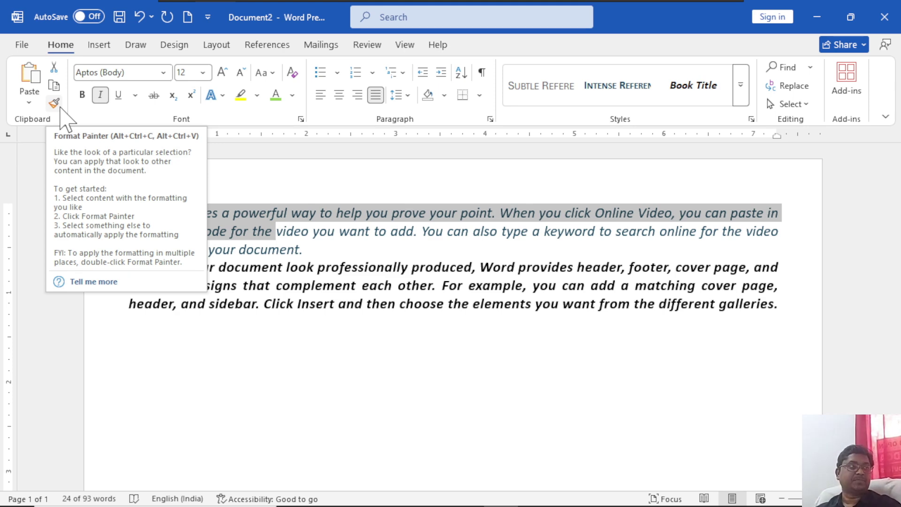
# Step: Copy the first paragraph's formatting onto the word "choose" in the second paragraph
pyautogui.click(249, 213)
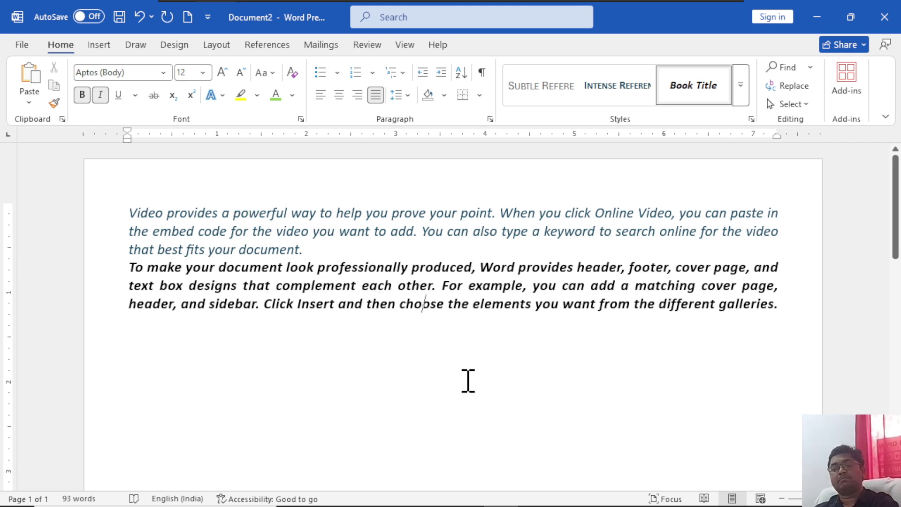
pyautogui.press('F4')
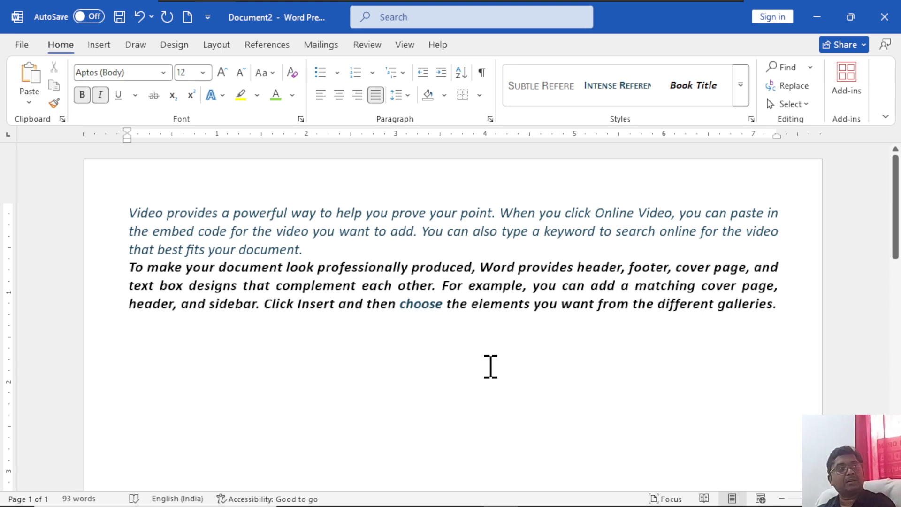
# Step: Set the font color of the first paragraph's text to the standard red
pyautogui.keyDown('ctrl'); pyautogui.scroll(4, 488, 365); pyautogui.keyUp('ctrl')
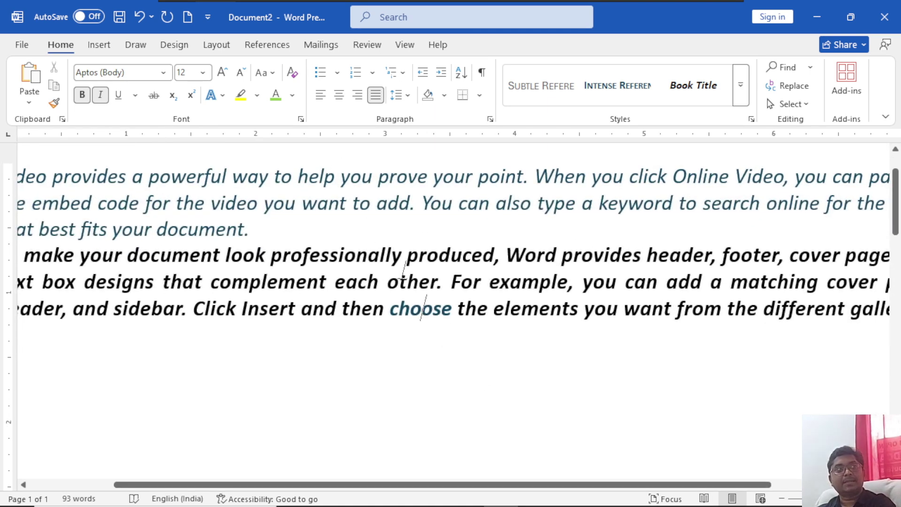
pyautogui.moveTo(247, 231); pyautogui.dragTo(3, 159)
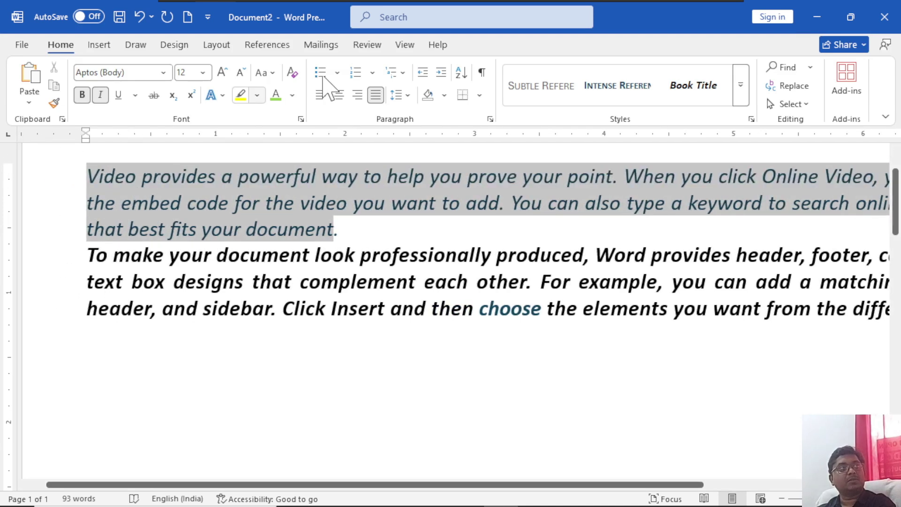
pyautogui.click(293, 95)
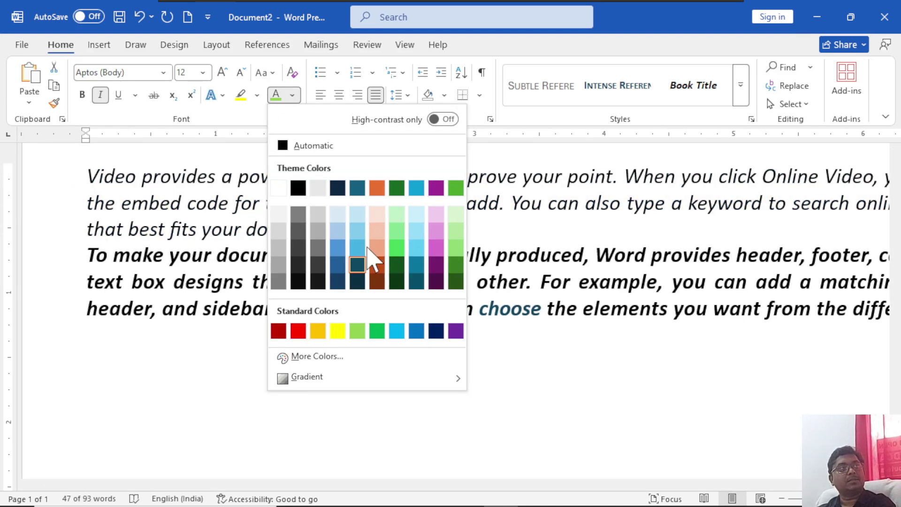
pyautogui.click(455, 249)
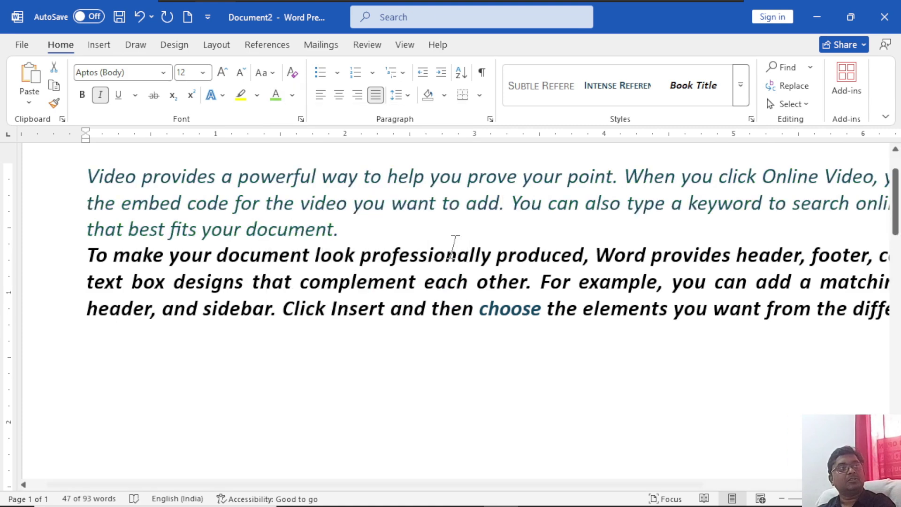
pyautogui.click(293, 95)
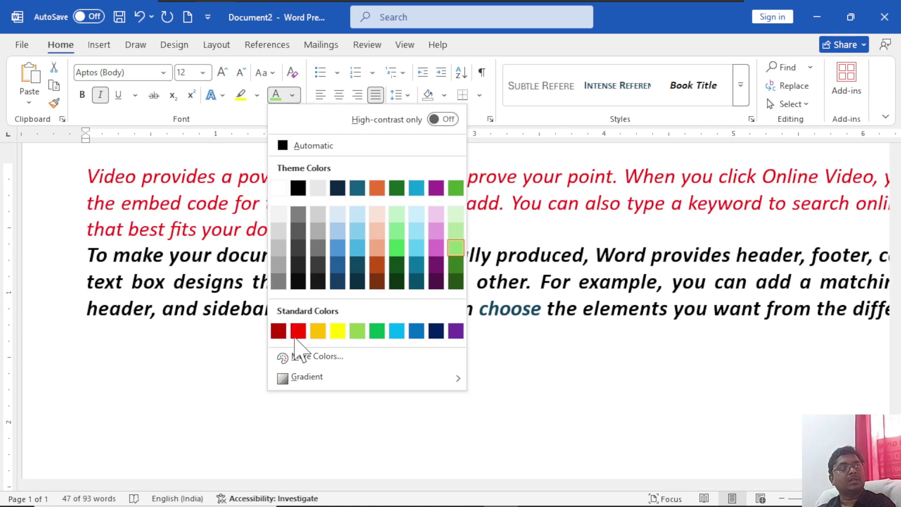
pyautogui.click(299, 331)
# Step: Copy the red formatting of the first paragraph onto the word "Insert" in the second paragraph
pyautogui.click(328, 205)
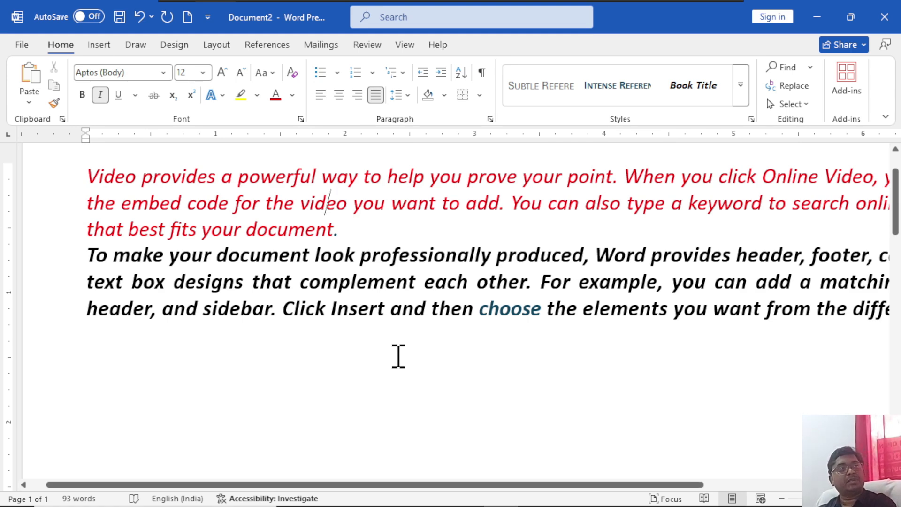
pyautogui.click(350, 309)
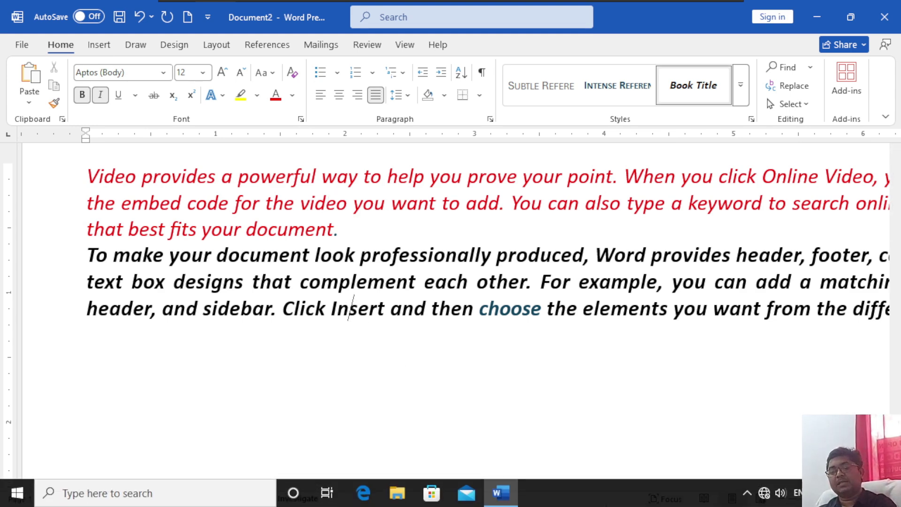
pyautogui.hotkey('ctrl', 'alt', 'v')
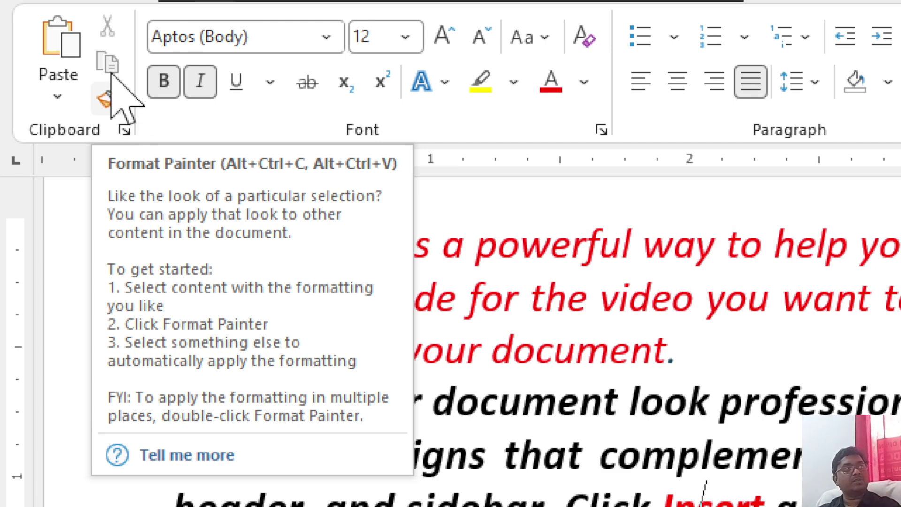
pyautogui.click(105, 99)
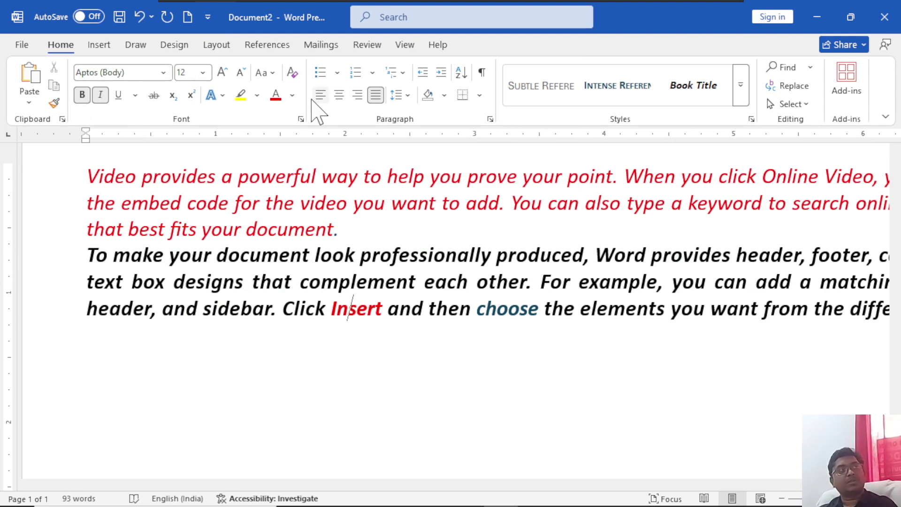
# Step: Preview other fonts and larger font sizes on the word "Insert" without applying any of them
pyautogui.click(163, 73)
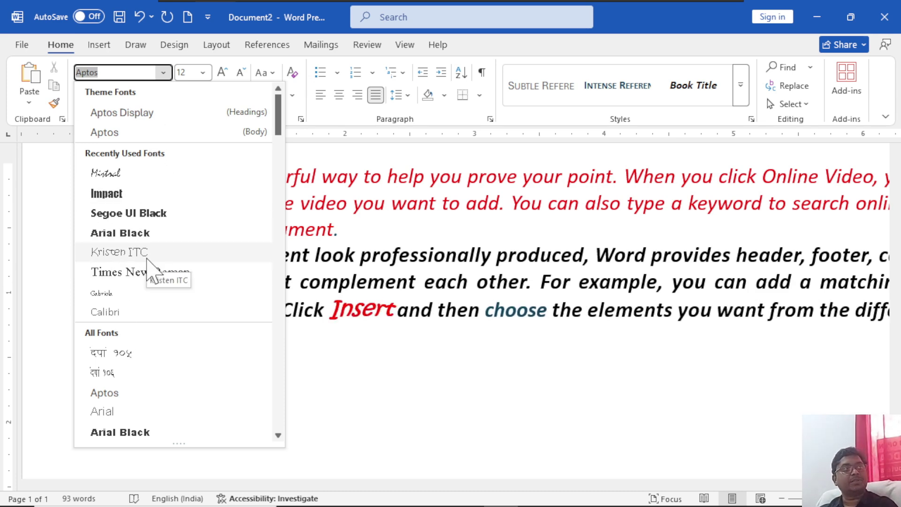
pyautogui.click(373, 367)
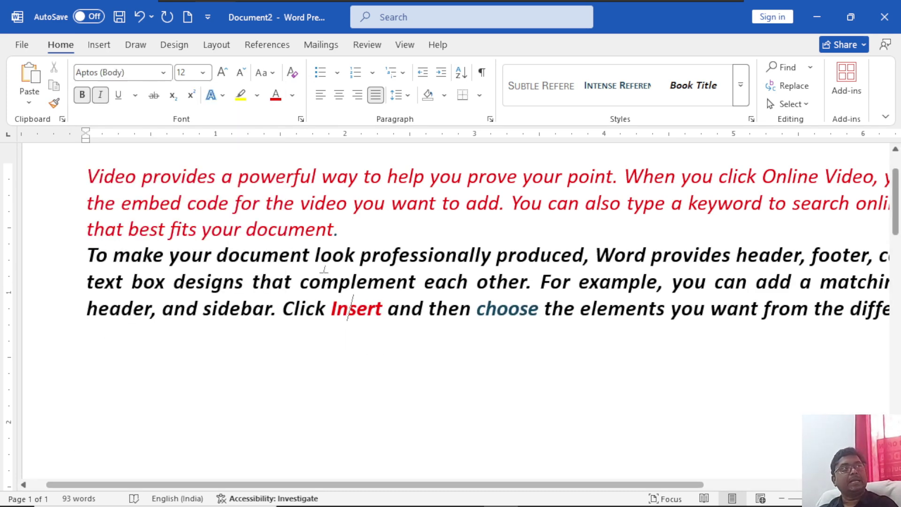
pyautogui.click(203, 73)
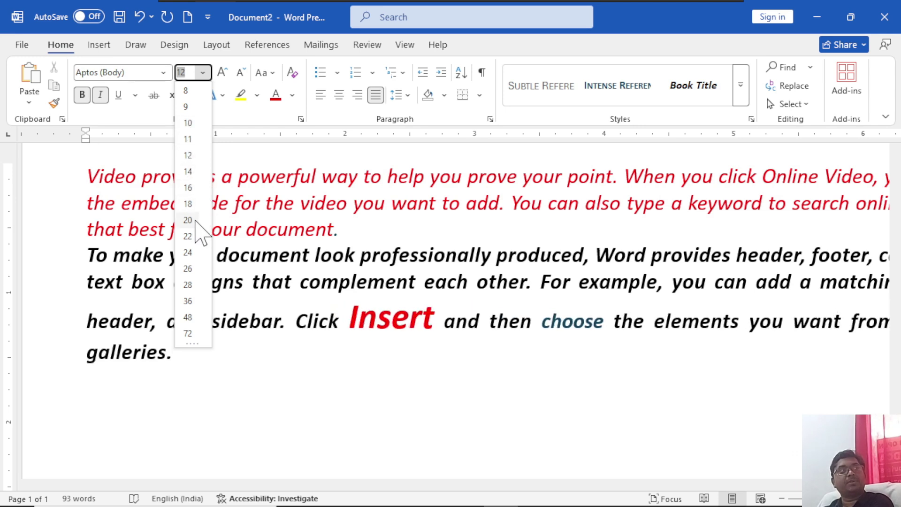
pyautogui.click(274, 365)
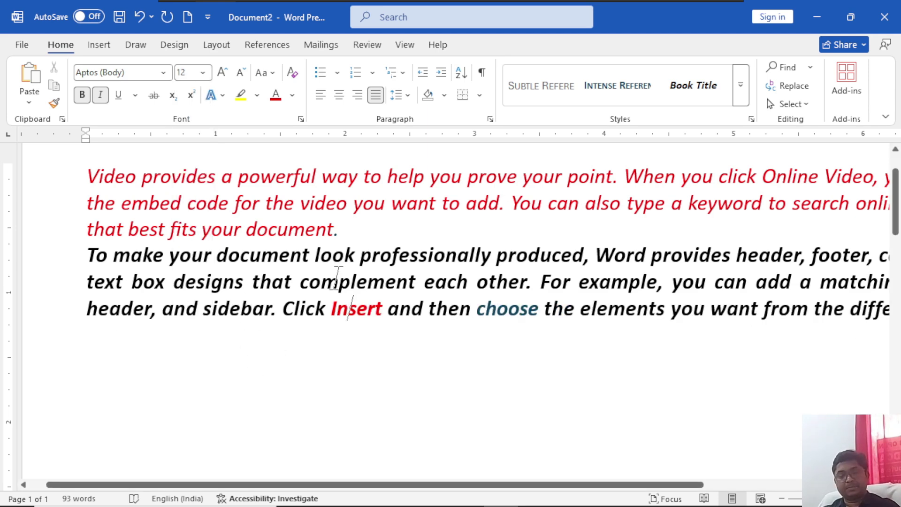
# Step: Select the whole document and enlarge its text through the preset sizes to 20 pt
pyautogui.hotkey('ctrl', 'a')
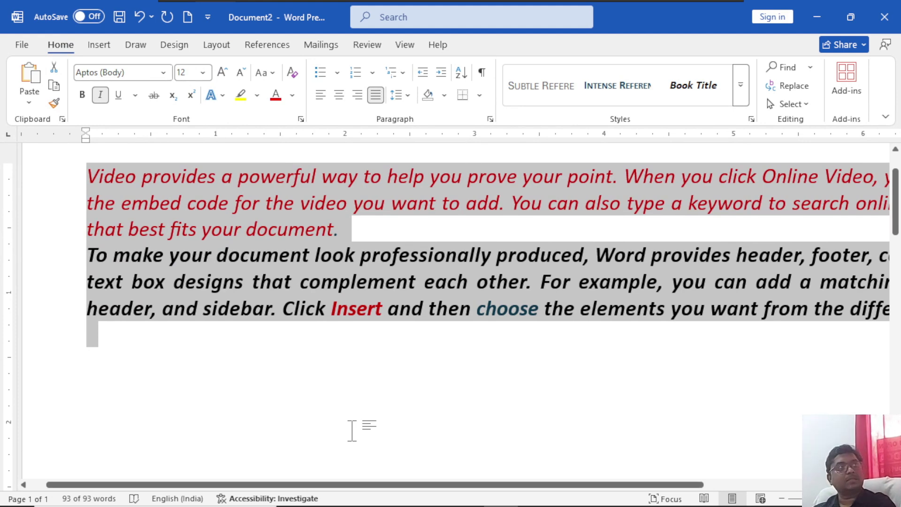
pyautogui.hotkey('ctrl', 'shift', '.')
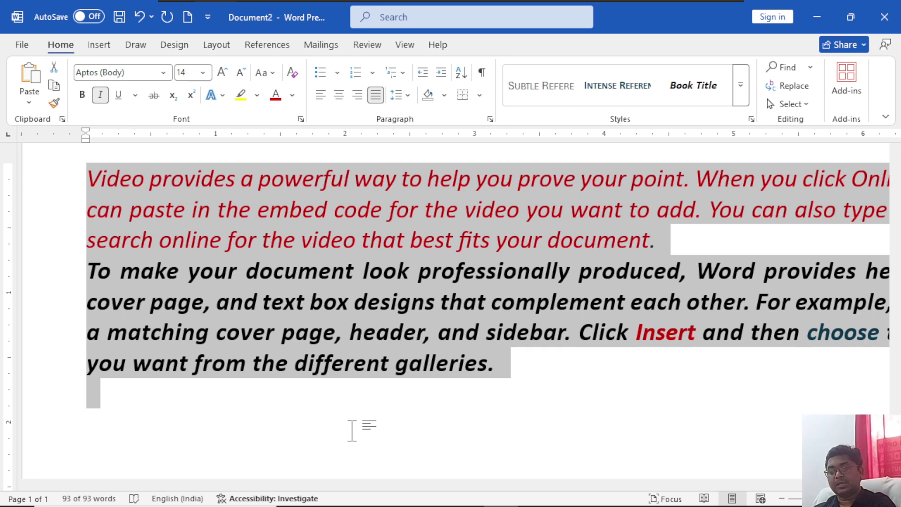
pyautogui.hotkey('ctrl', 'shift', '.')
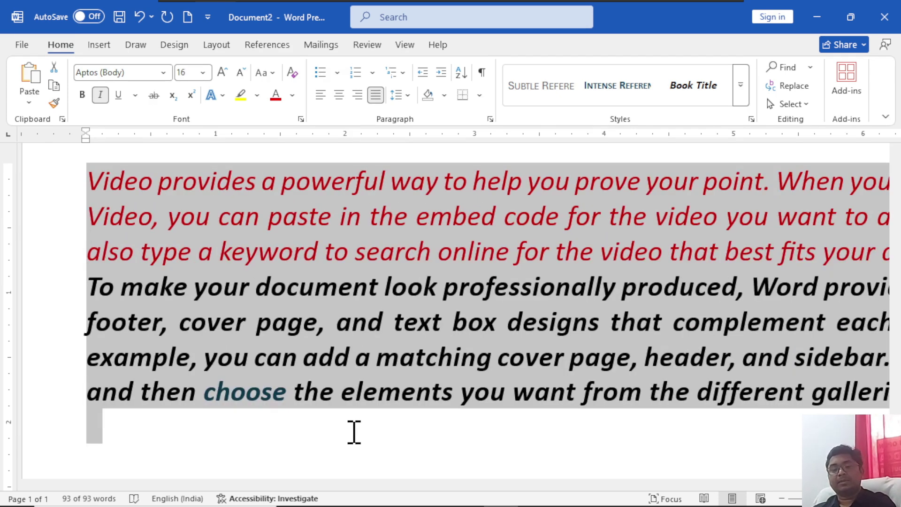
pyautogui.hotkey('ctrl', 'shift', '.')
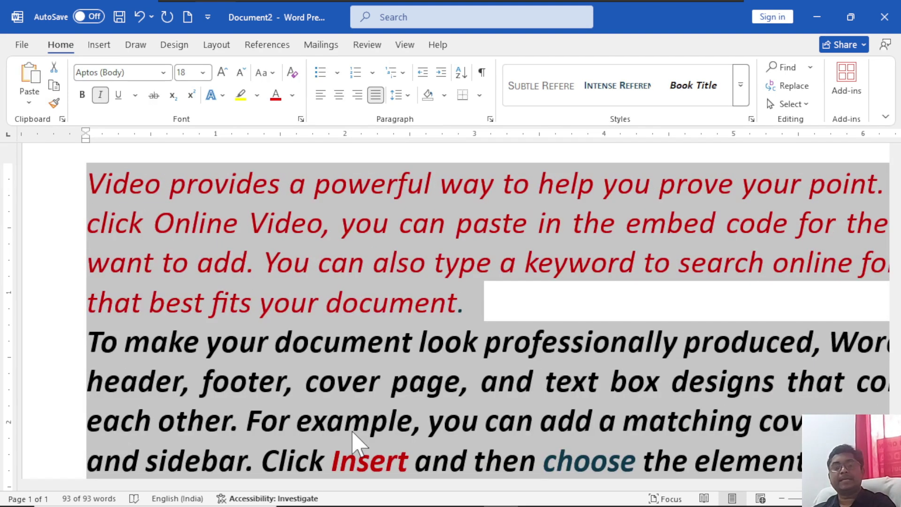
pyautogui.hotkey('ctrl', 'shift', '.')
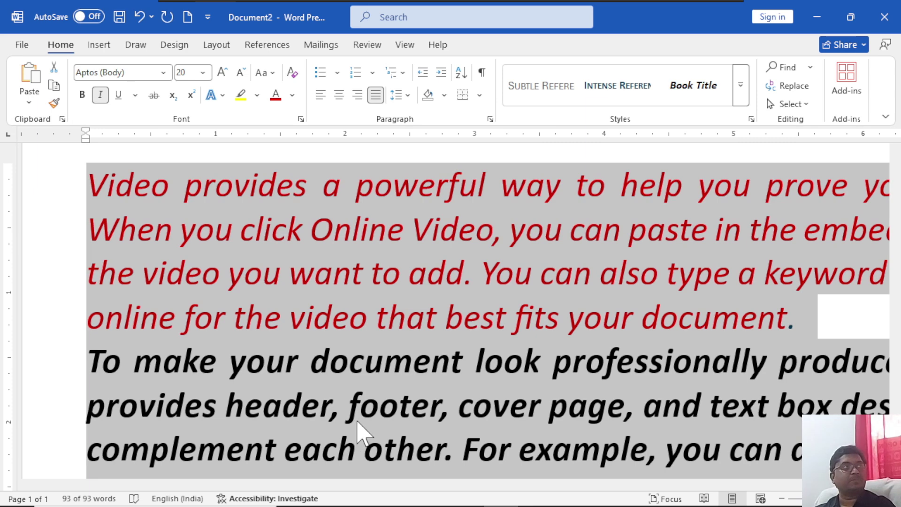
# Step: Review the preset font sizes and increase the selected text in one-point increments to 23 pt
pyautogui.click(204, 73)
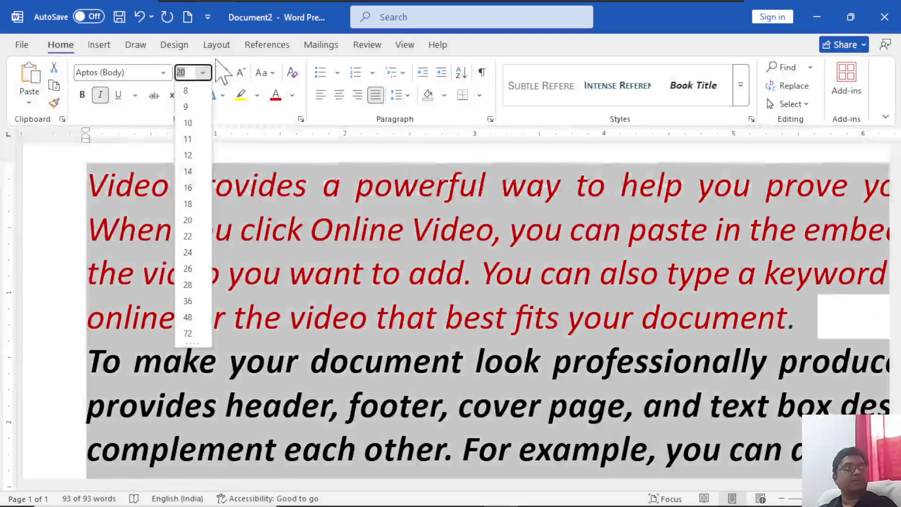
pyautogui.click(204, 74)
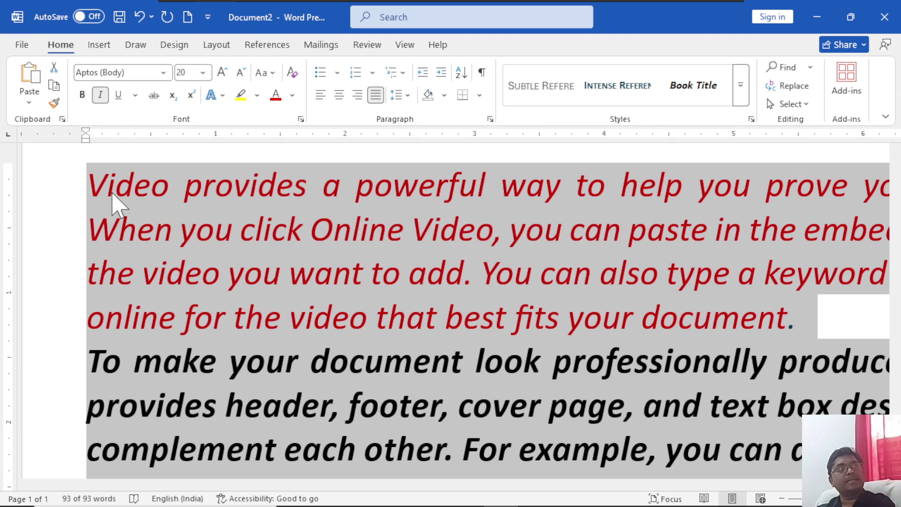
pyautogui.hotkey('ctrl', ']')
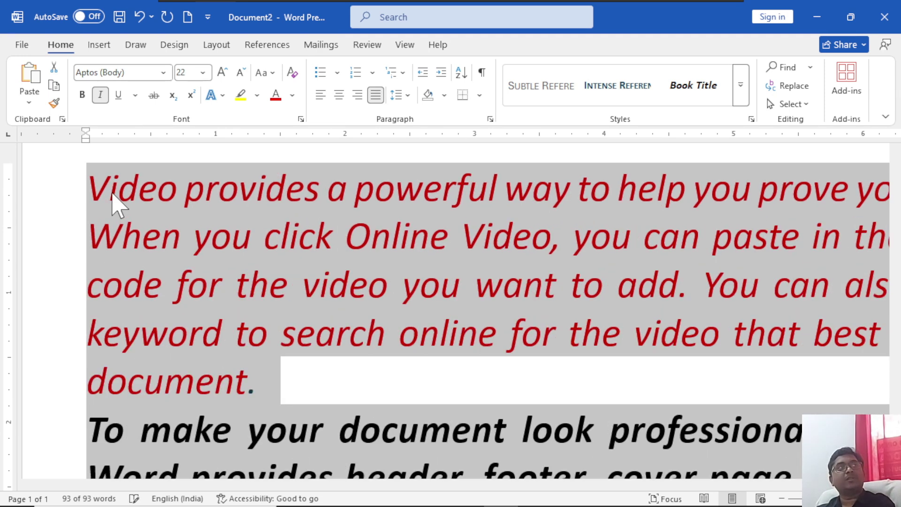
pyautogui.hotkey('ctrl', ']')
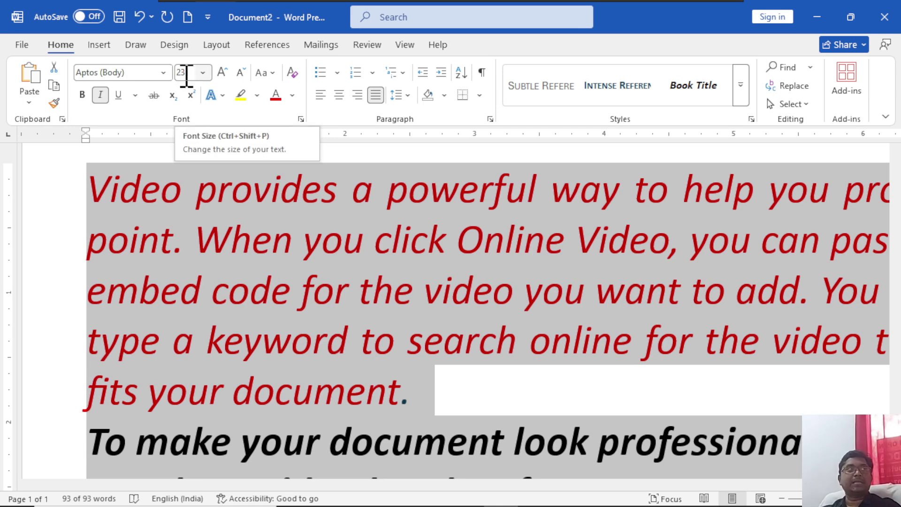
# Step: Try to set the font size of the whole document's text to 2000
pyautogui.click(187, 72)
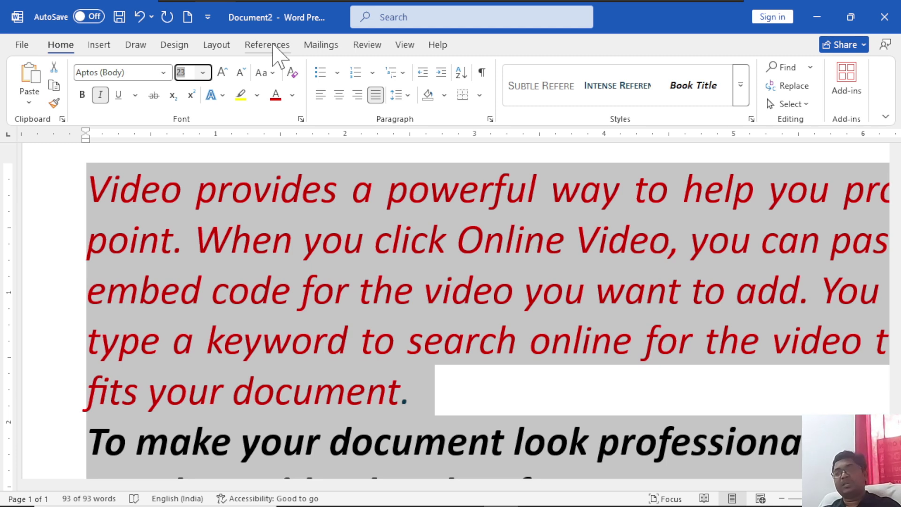
pyautogui.write('2000')
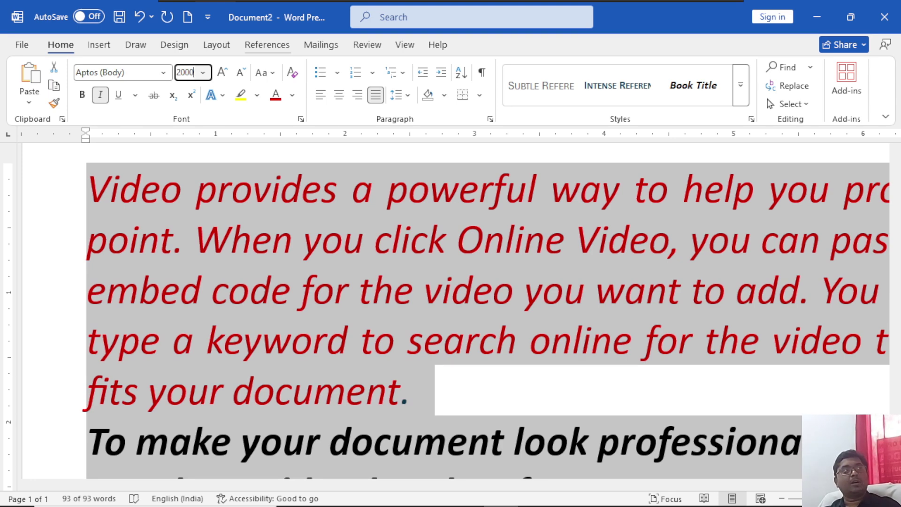
pyautogui.press('Return')
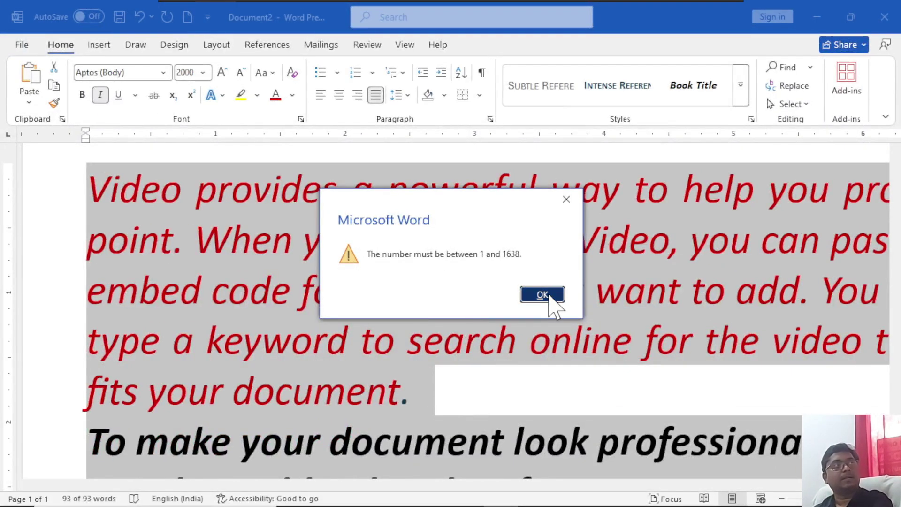
pyautogui.click(542, 295)
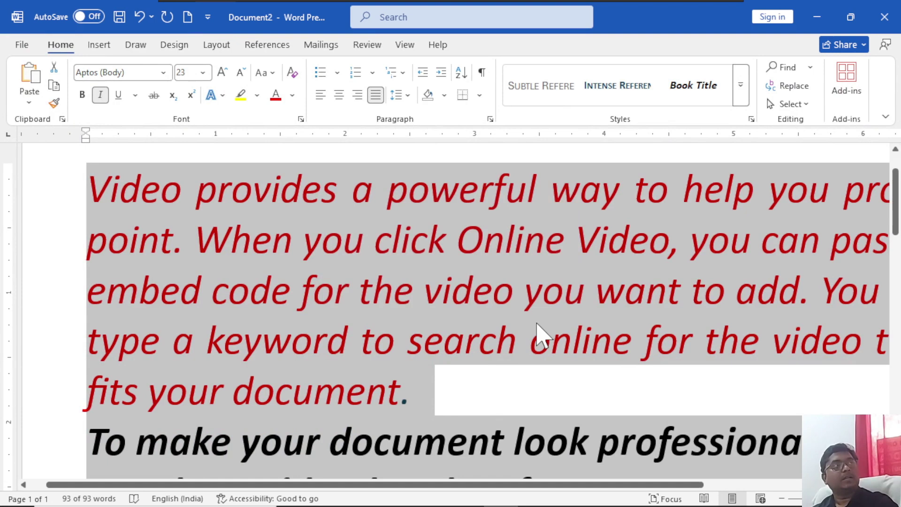
# Step: Review the text case options without applying one, and clear all formatting from the first paragraph
pyautogui.click(264, 72)
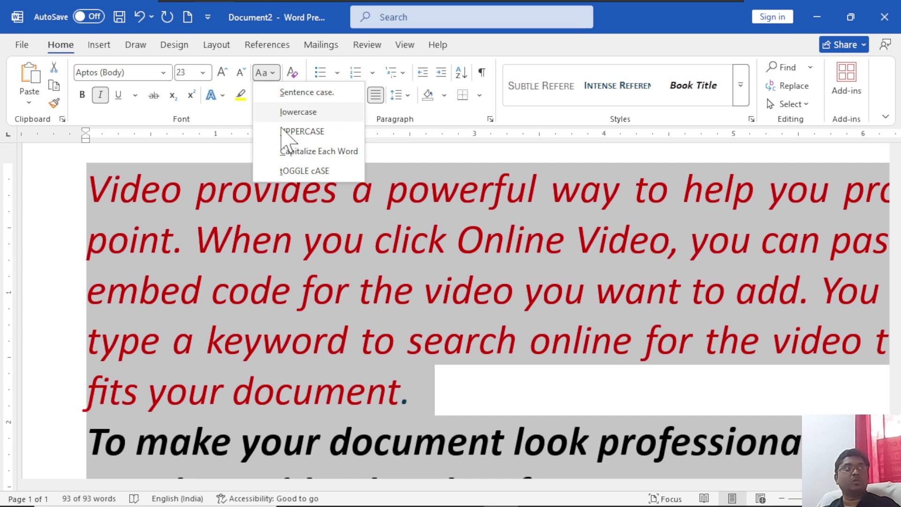
pyautogui.click(221, 120)
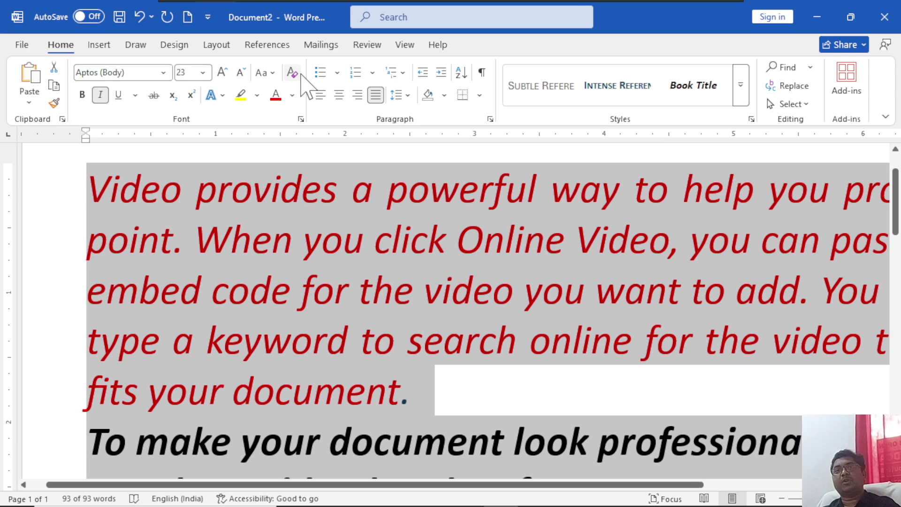
pyautogui.click(89, 187)
pyautogui.moveTo(83, 192); pyautogui.dragTo(413, 398)
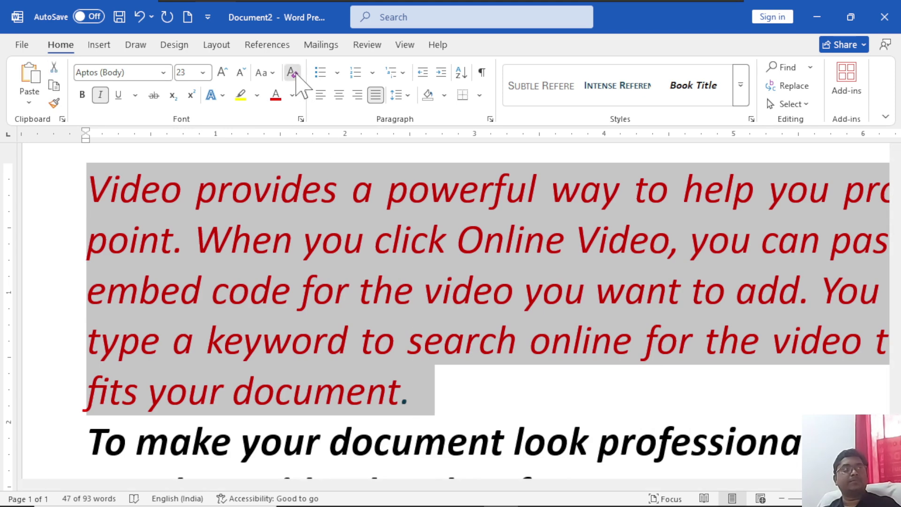
pyautogui.click(292, 72)
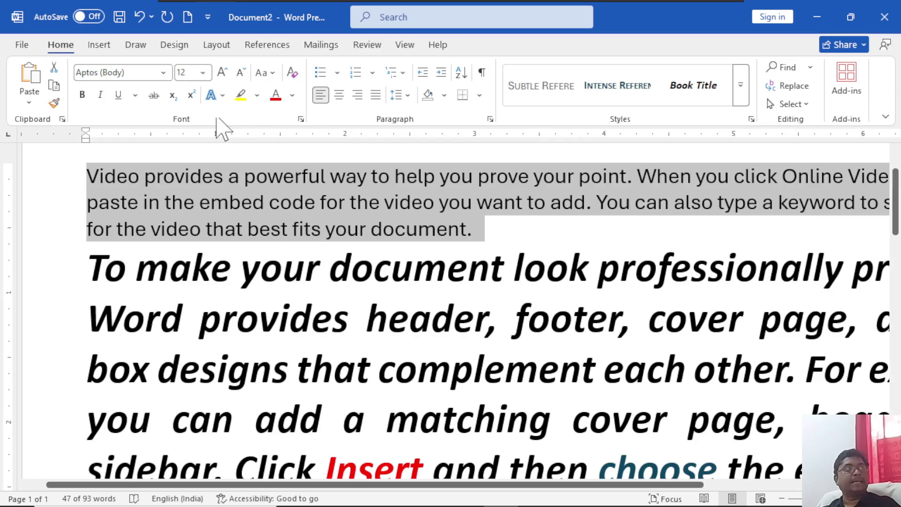
# Step: Apply bold and italic to the first paragraph
pyautogui.click(83, 95)
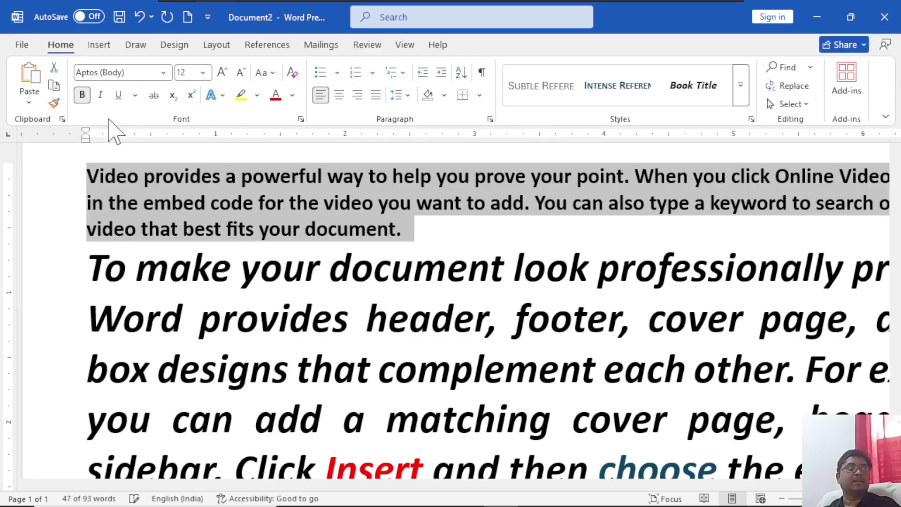
pyautogui.click(100, 95)
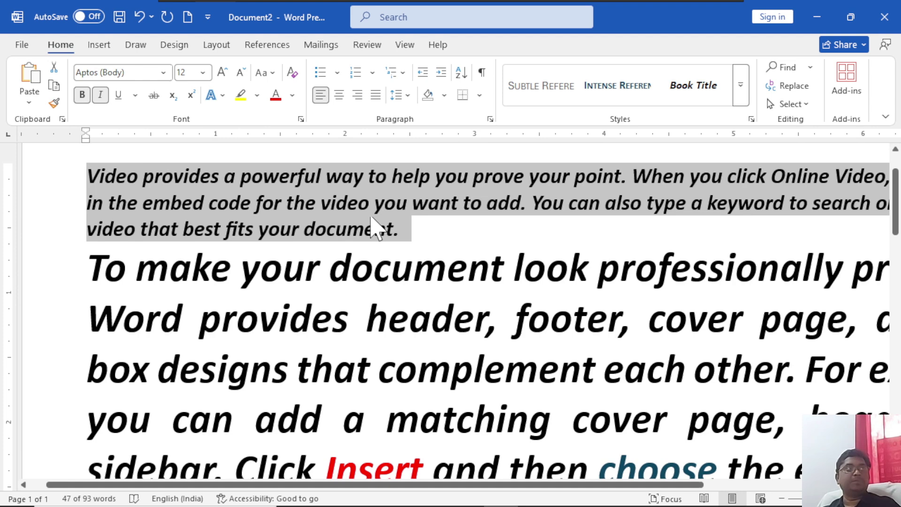
pyautogui.click(418, 237)
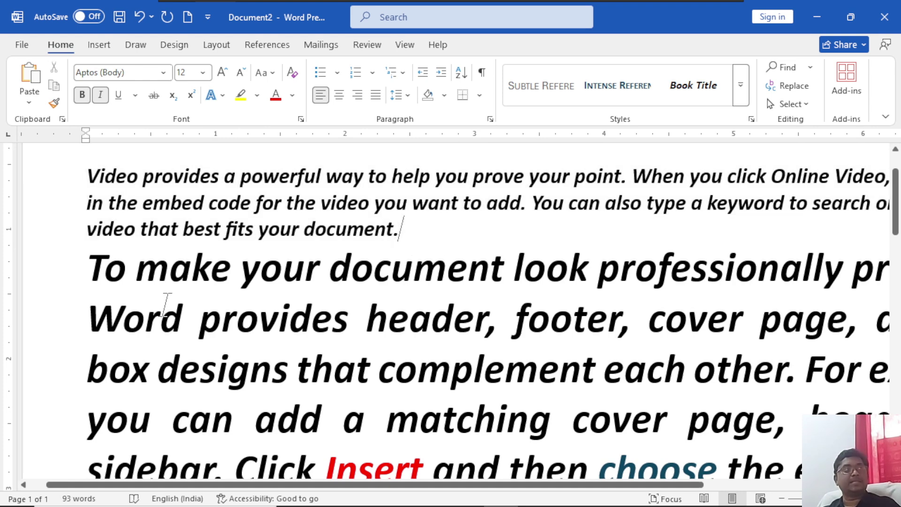
# Step: Underline the entire second paragraph
pyautogui.scroll(-2, 166, 305)
pyautogui.moveTo(84, 204); pyautogui.dragTo(675, 446)
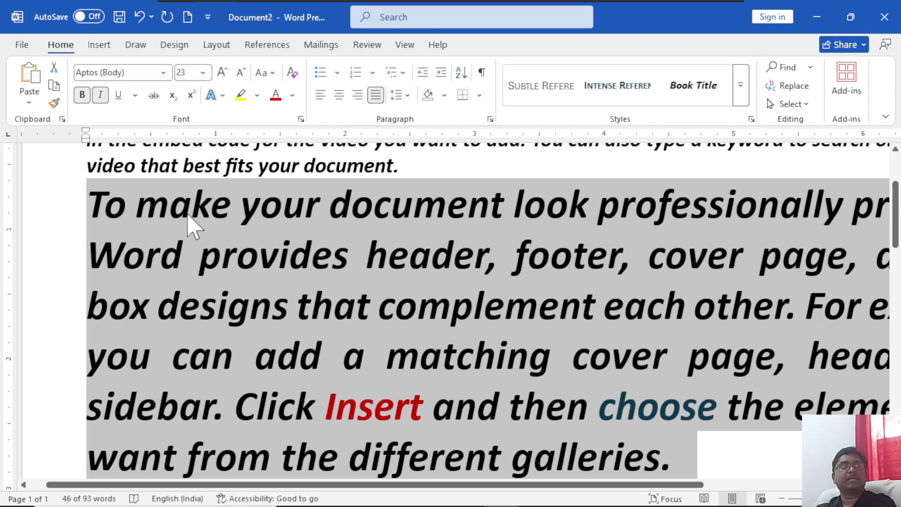
pyautogui.hotkey('ctrl', 'u')
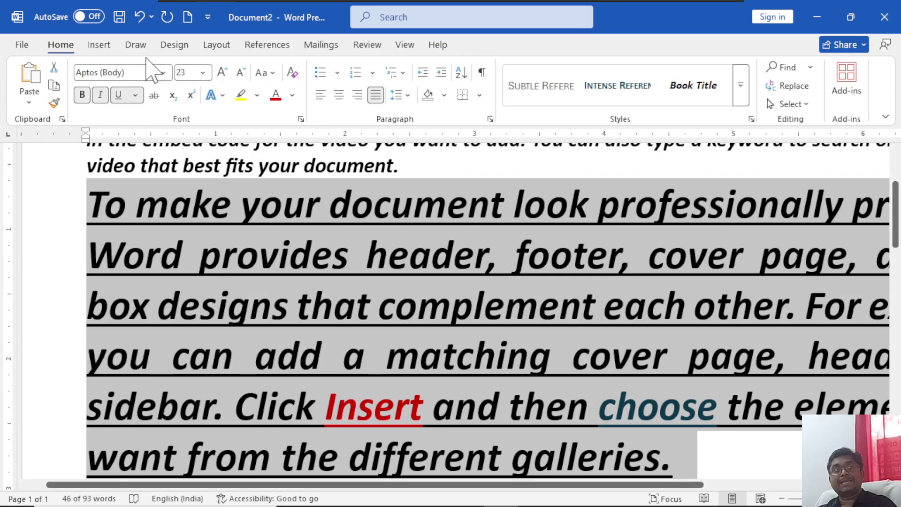
# Step: Review the underline styles, try a double underline on the second paragraph, and return it to a single underline
pyautogui.click(135, 96)
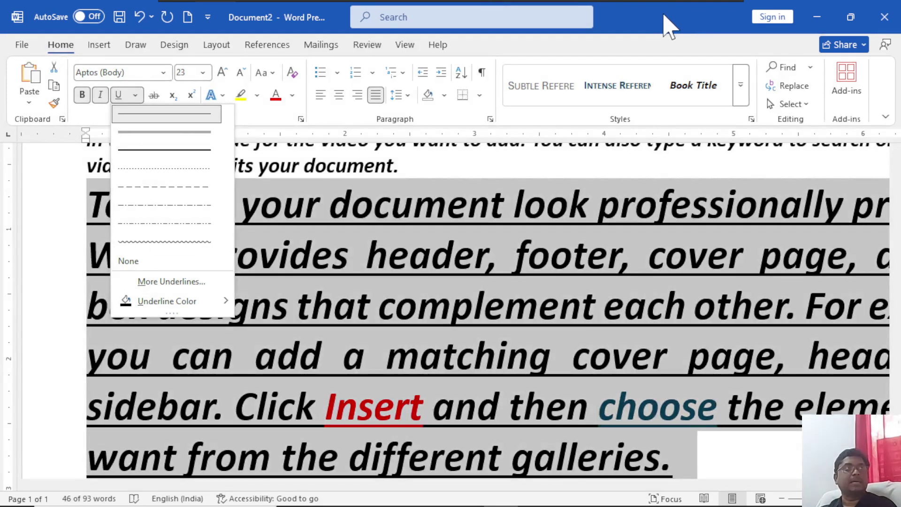
pyautogui.click(657, 15)
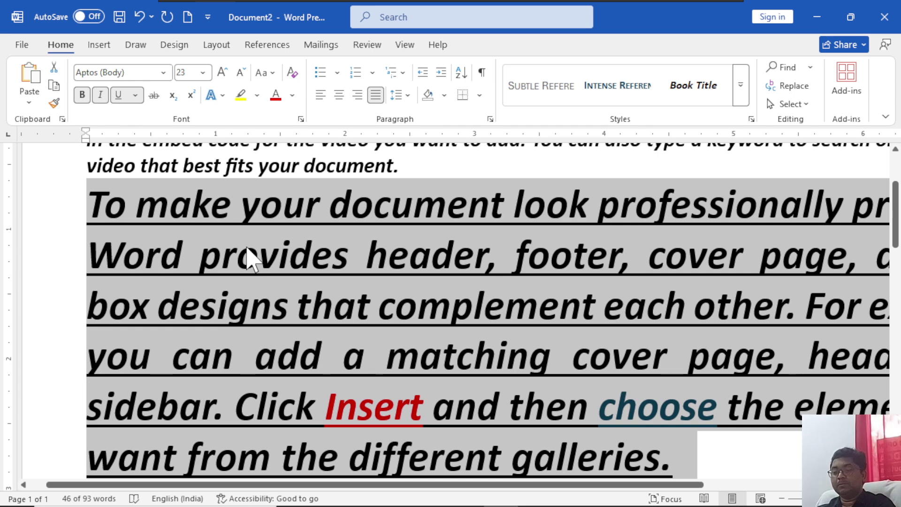
pyautogui.hotkey('ctrl', 'shift', 'd')
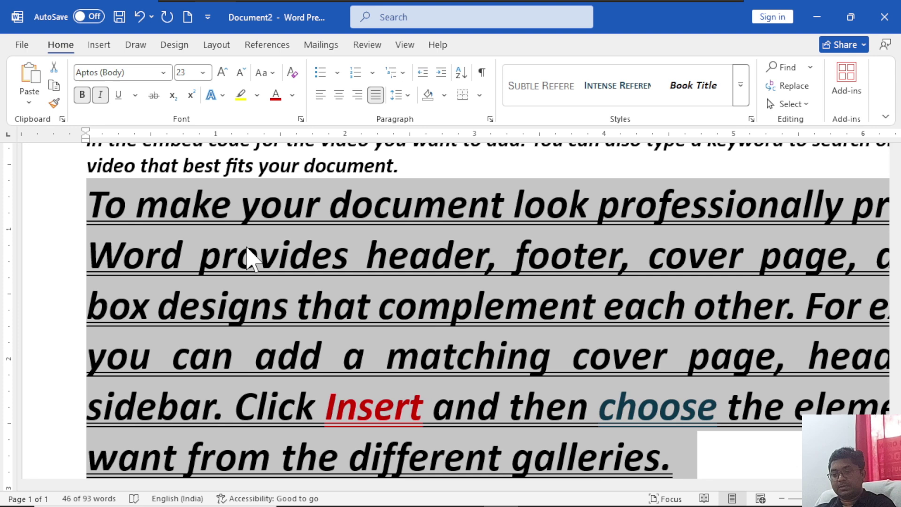
pyautogui.hotkey('ctrl', 'u')
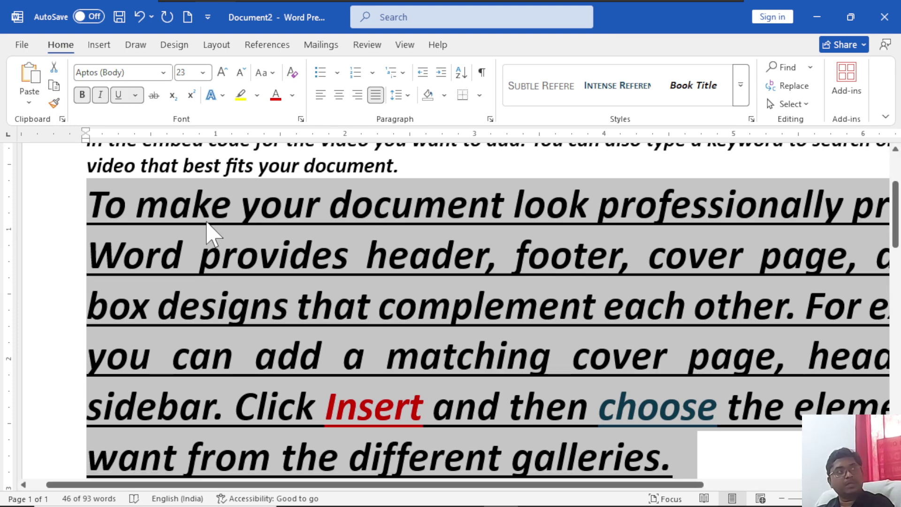
# Step: Insert tab gaps after the words "To", "make", "your" and "document" in the second paragraph's first line
pyautogui.click(134, 206)
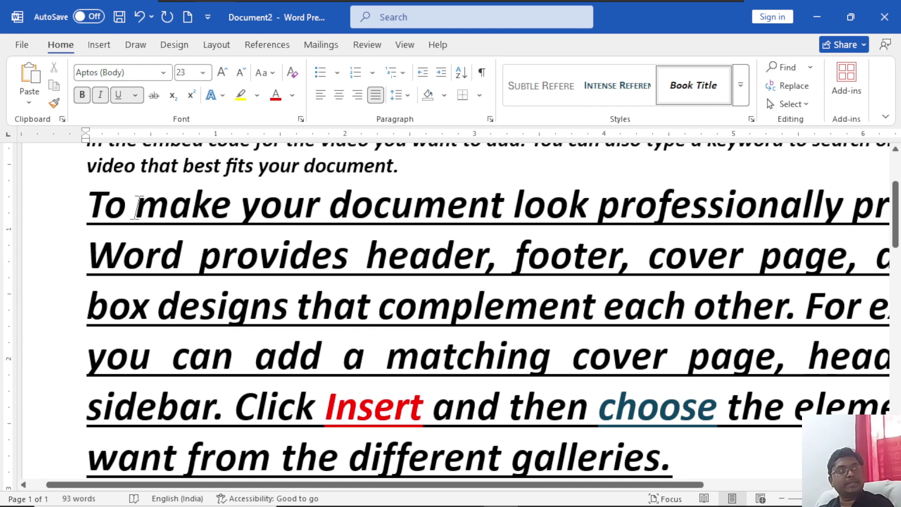
pyautogui.press('Tab')
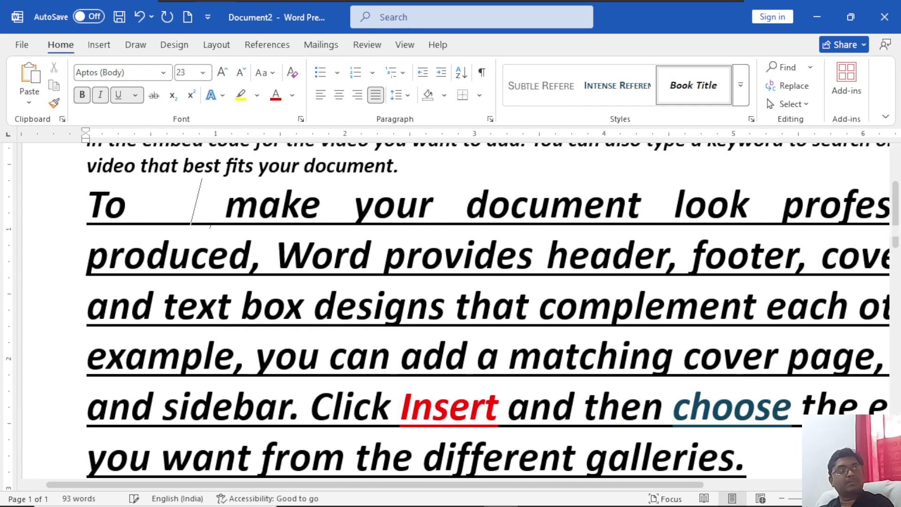
pyautogui.click(374, 206)
pyautogui.press('Tab')
pyautogui.click(492, 205)
pyautogui.press('Tab')
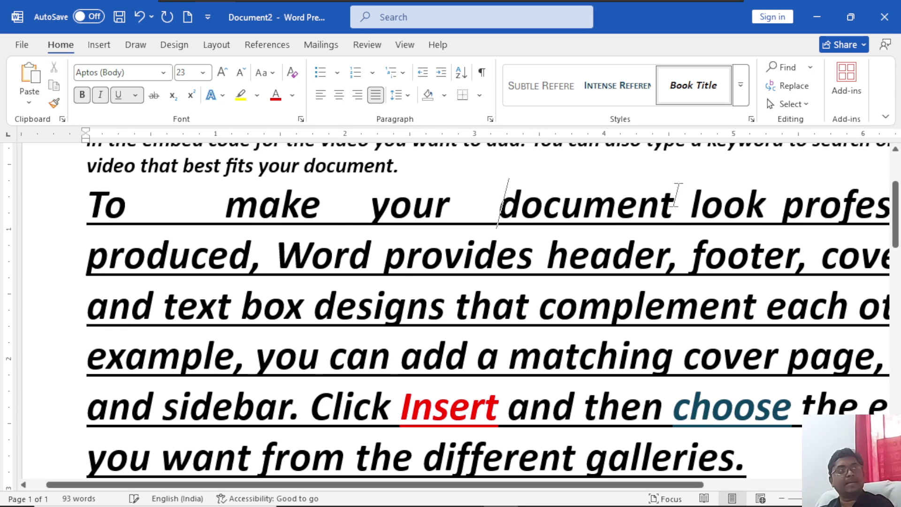
pyautogui.click(684, 205)
pyautogui.press('Tab')
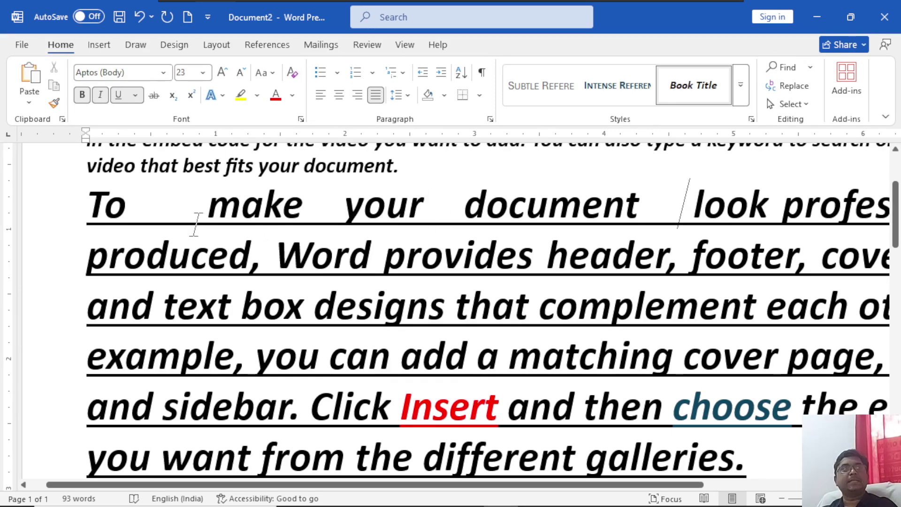
# Step: Examine the underlined gaps between the first words of the second paragraph by highlighting them one after another
pyautogui.moveTo(140, 221); pyautogui.dragTo(207, 206)
pyautogui.moveTo(302, 216); pyautogui.dragTo(365, 203)
pyautogui.moveTo(424, 201); pyautogui.dragTo(470, 207)
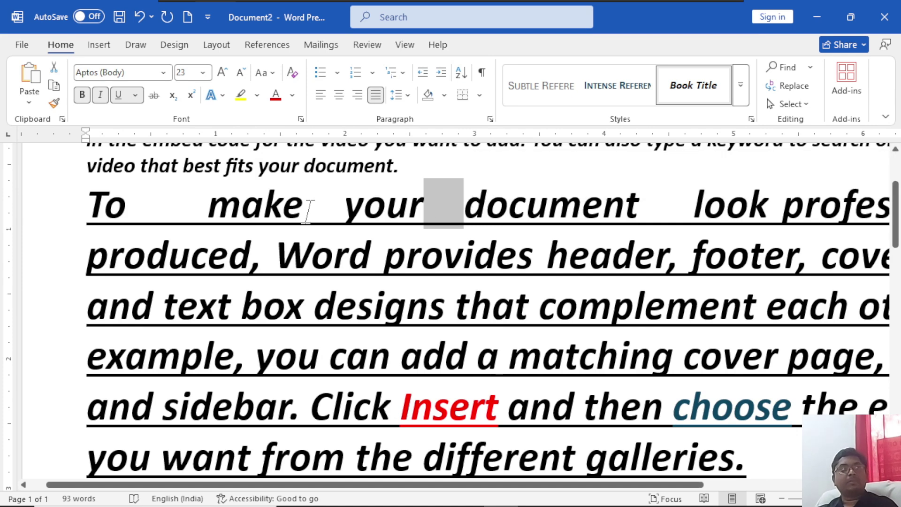
pyautogui.moveTo(317, 211); pyautogui.dragTo(347, 209)
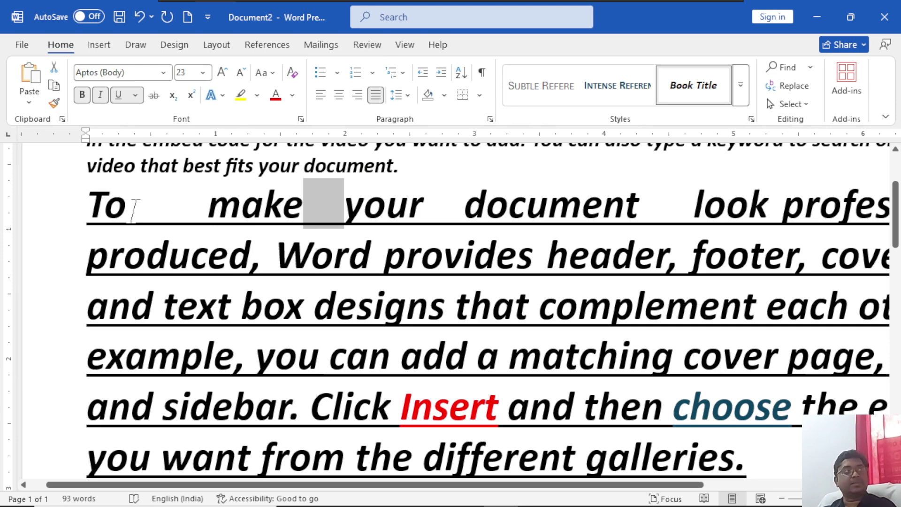
# Step: Review the underline styles in the Font dialog, including Words only, and keep the single line for the selected gap
pyautogui.click(301, 119)
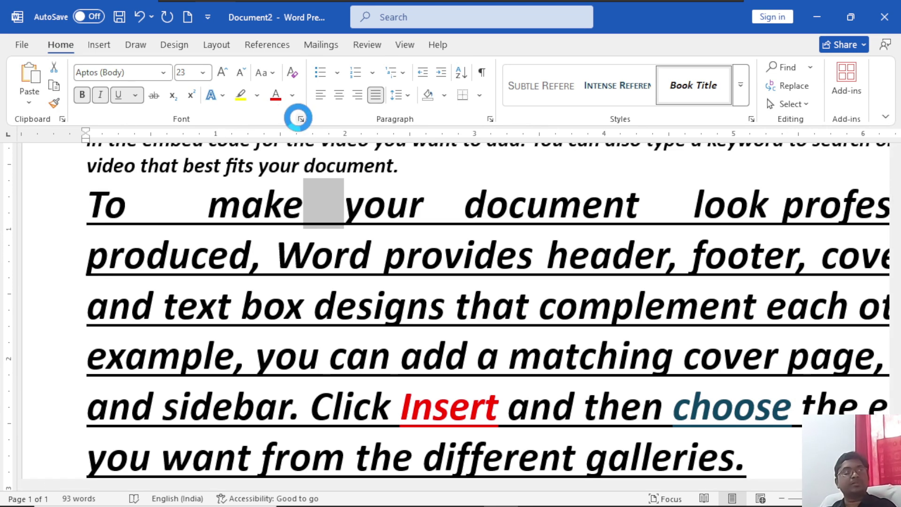
pyautogui.click(372, 65)
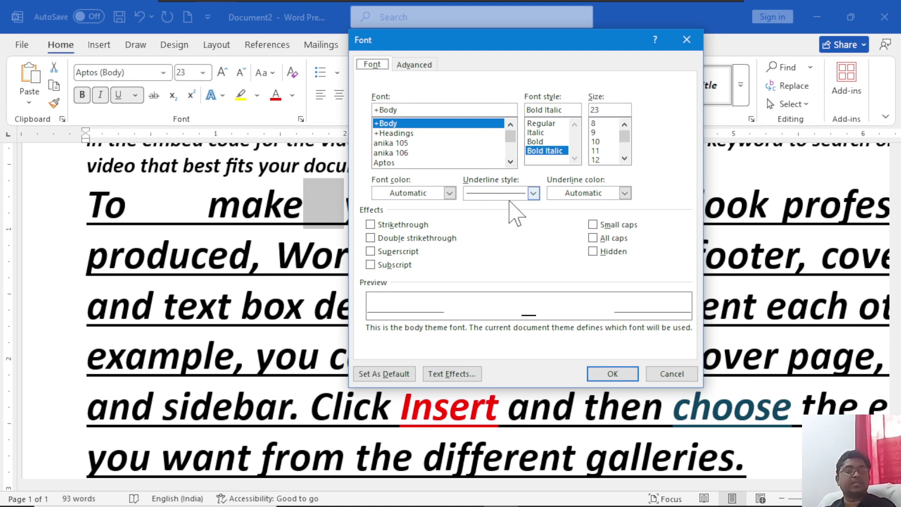
pyautogui.click(533, 193)
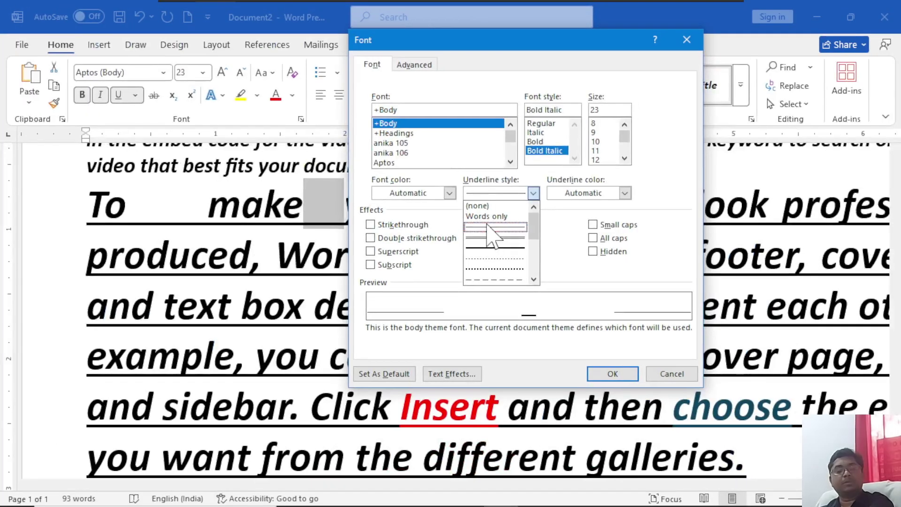
pyautogui.click(493, 228)
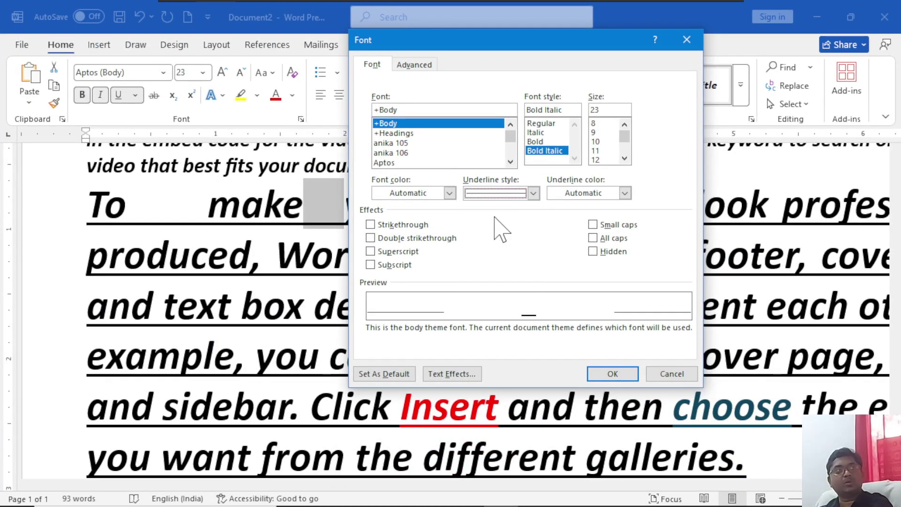
pyautogui.press('Return')
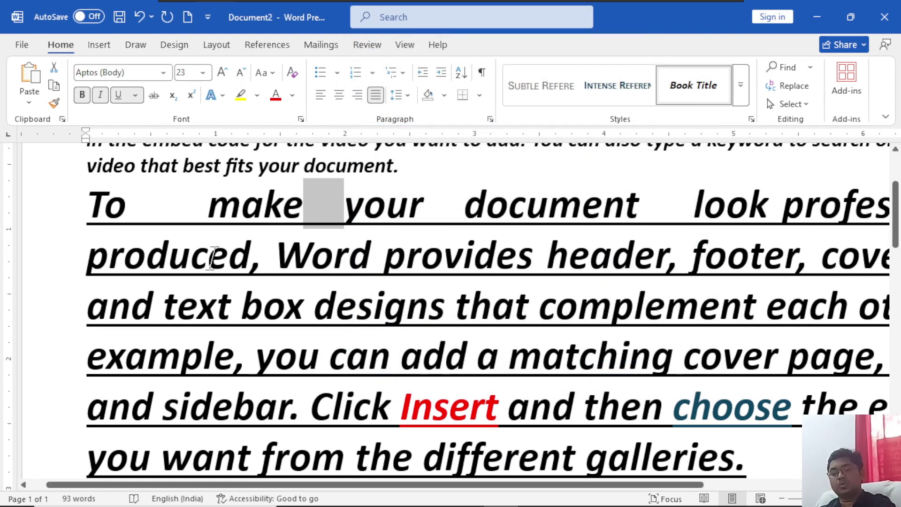
# Step: Select the second paragraph and underline only its words, leaving the spaces between them without a line
pyautogui.moveTo(89, 202); pyautogui.dragTo(760, 455)
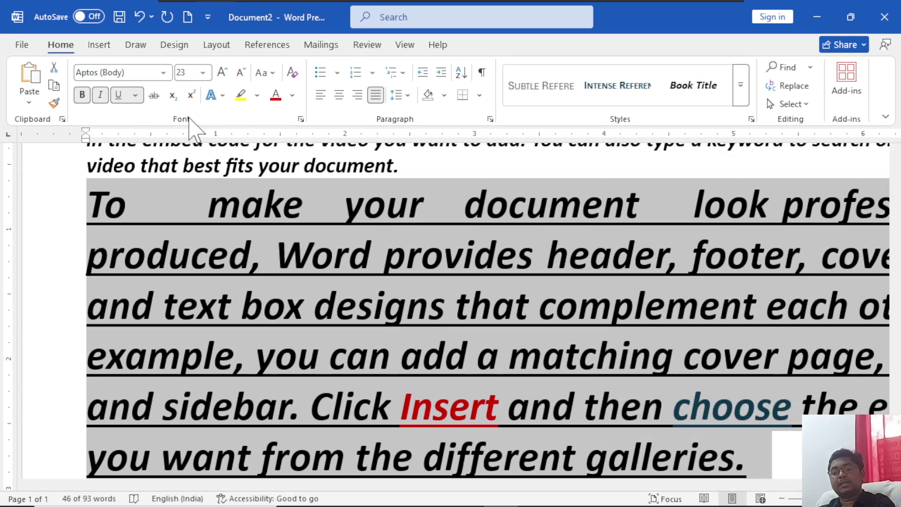
pyautogui.hotkey('ctrl', 'shift', 'w')
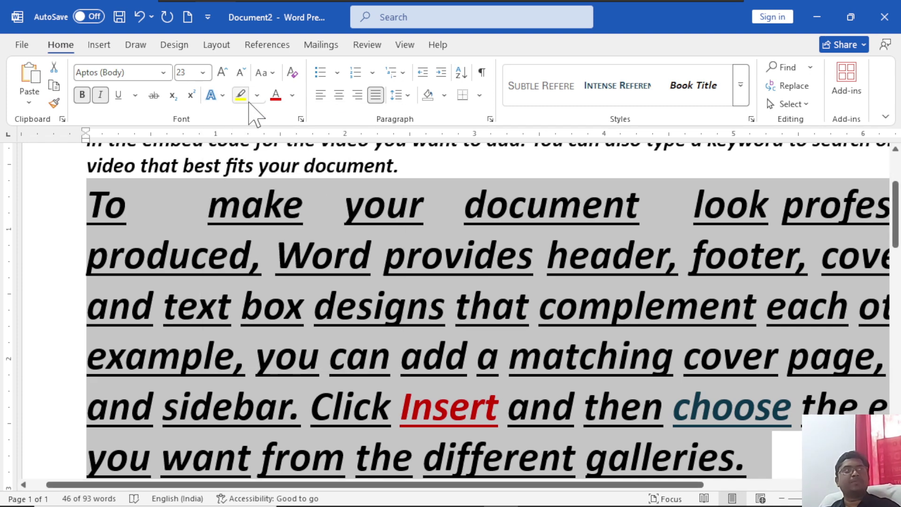
pyautogui.click(263, 97)
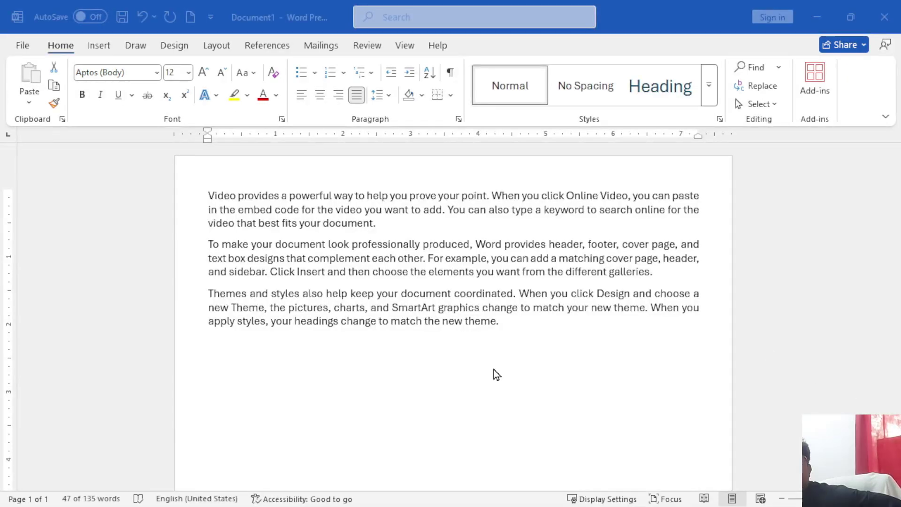
# Step: Select all three paragraphs in Document1, switch their line spacing through double, 1.5 and single, and review the line spacing options
pyautogui.click(511, 321)
pyautogui.moveTo(510, 322); pyautogui.dragTo(208, 179)
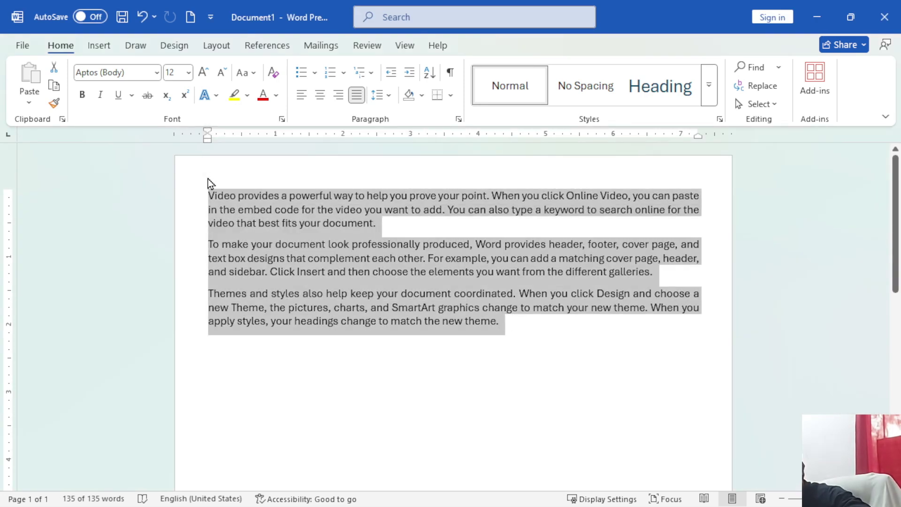
pyautogui.hotkey('ctrl', '2')
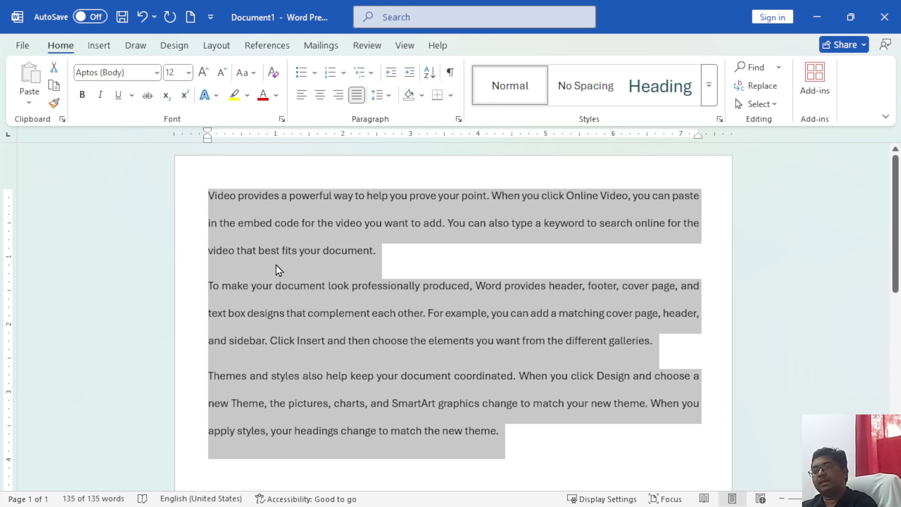
pyautogui.hotkey('ctrl', '5')
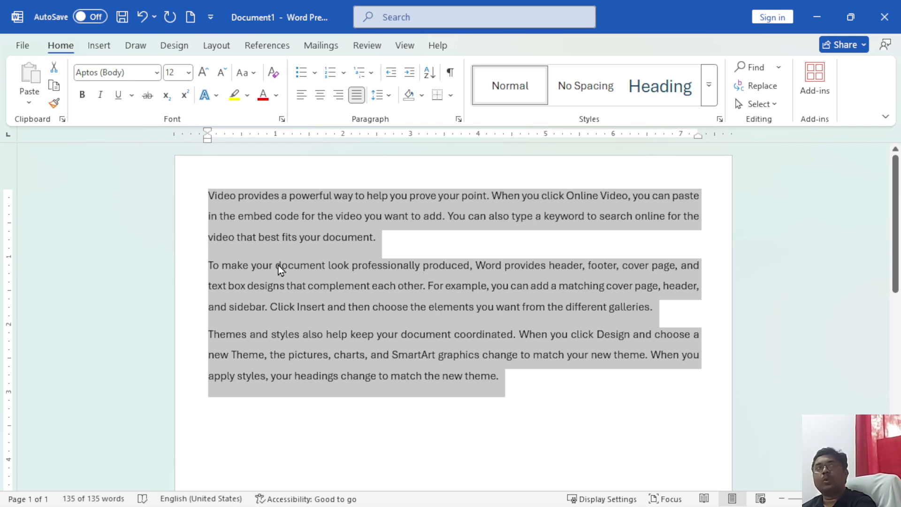
pyautogui.hotkey('ctrl', '1')
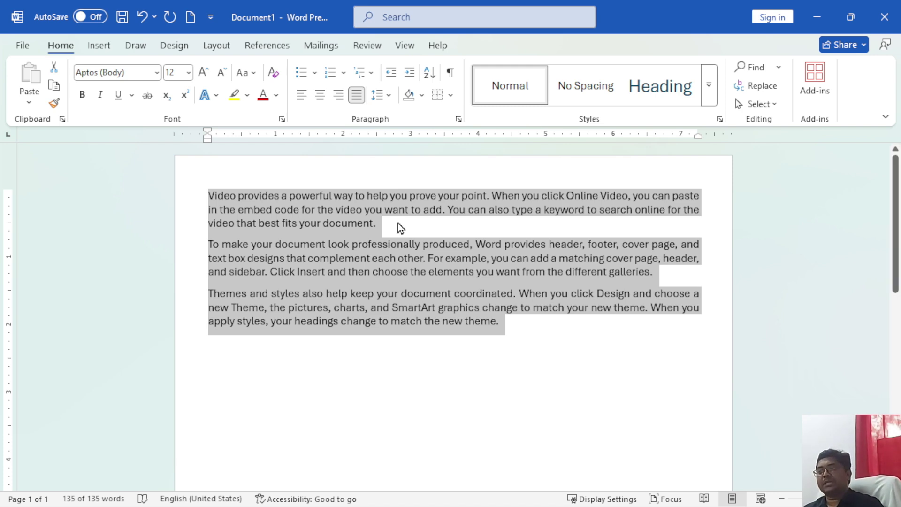
pyautogui.click(387, 96)
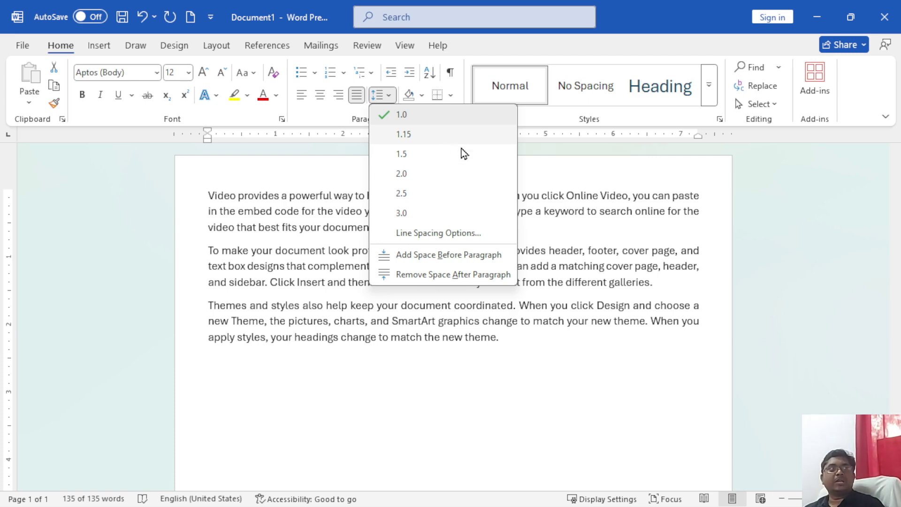
pyautogui.click(537, 167)
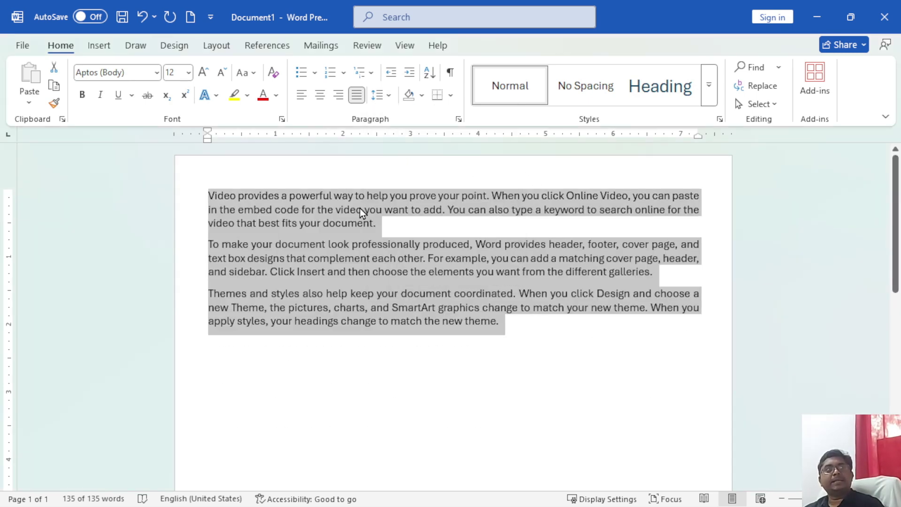
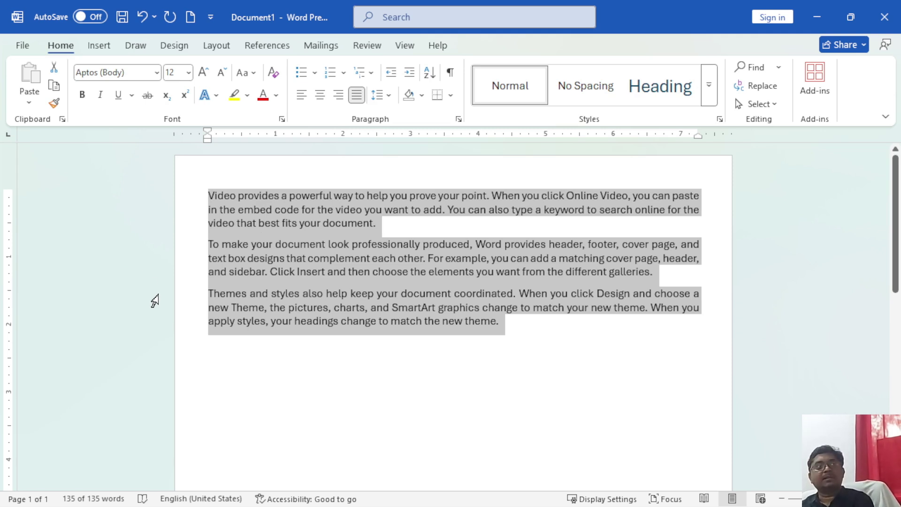
# Step: Try left, right and centre alignment on the three selected paragraphs, and justify them again
pyautogui.hotkey('ctrl', 'l')
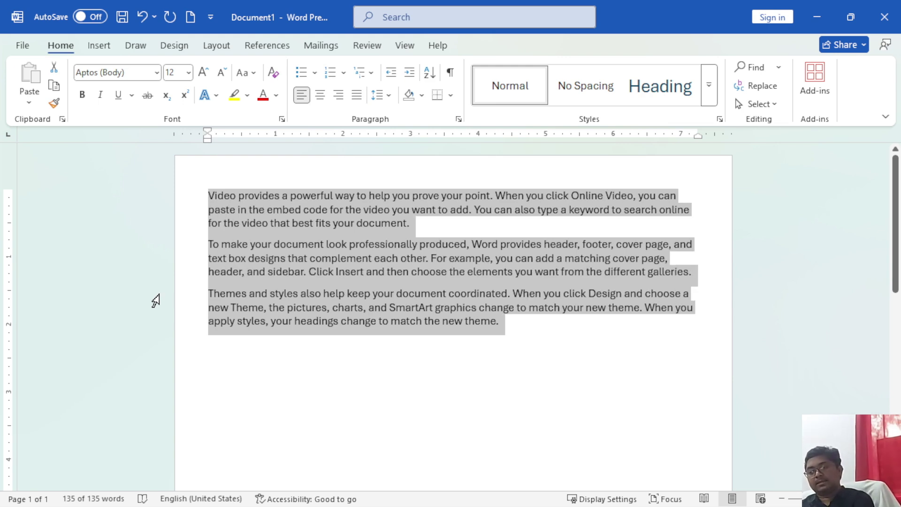
pyautogui.hotkey('ctrl', 'r')
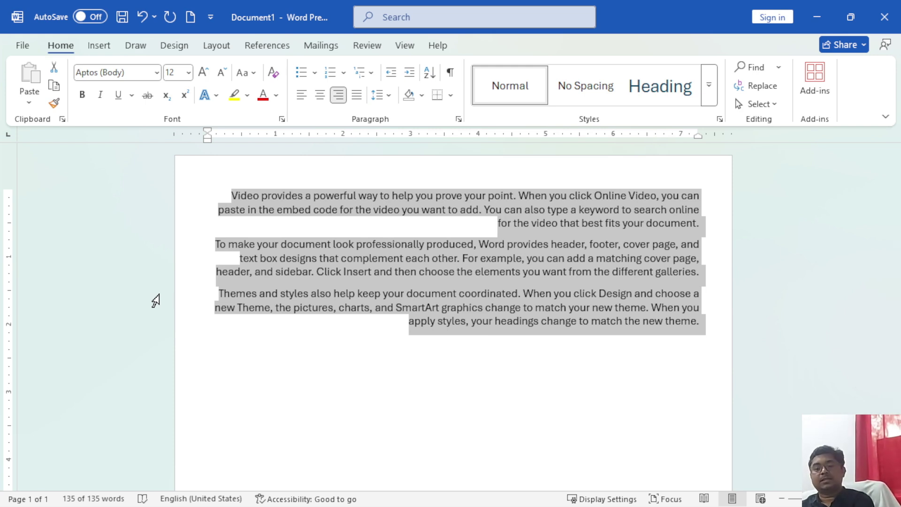
pyautogui.hotkey('ctrl', 'e')
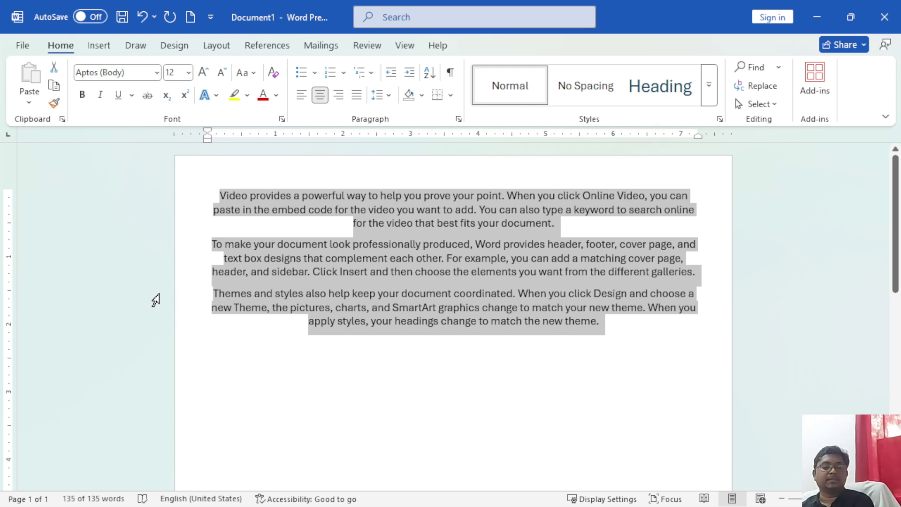
pyautogui.hotkey('ctrl', 'j')
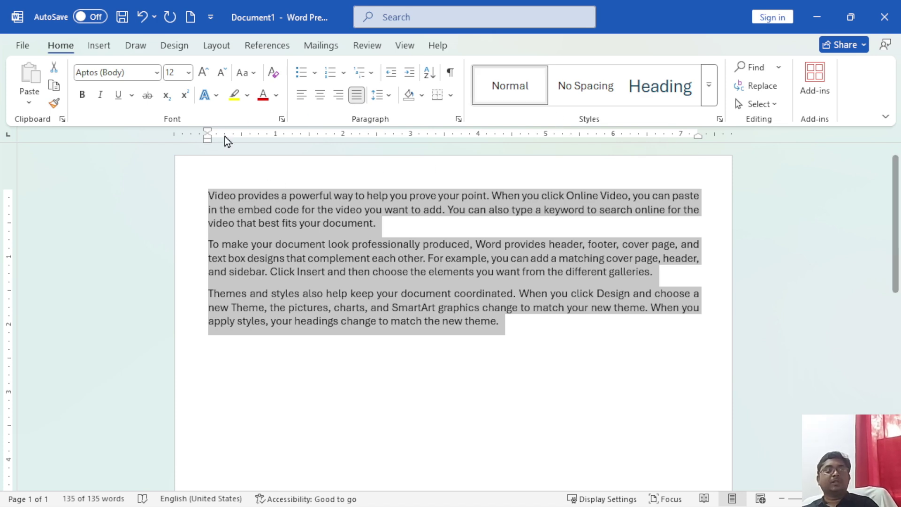
# Step: Indent the first line of all three selected paragraphs by about 1 inch
pyautogui.moveTo(207, 131); pyautogui.dragTo(280, 133)
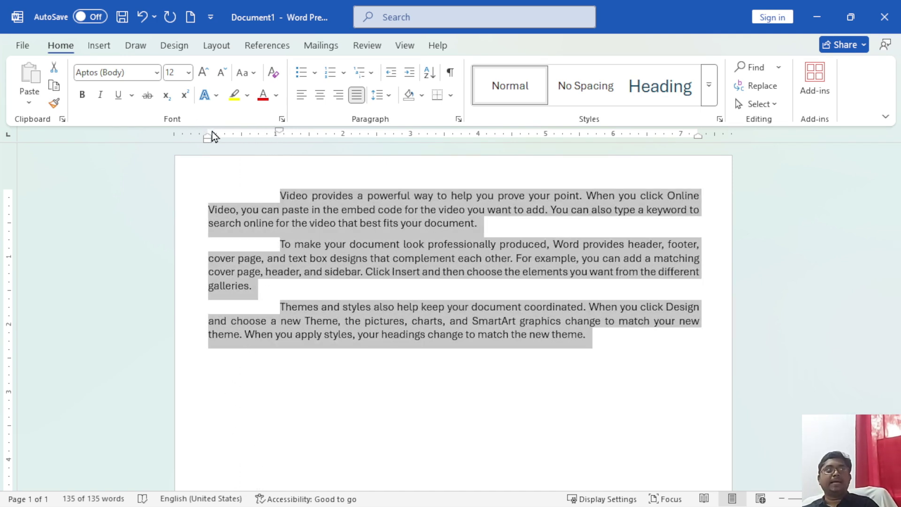
# Step: Try a left indent of about 0.5 inch and a right indent near 5.75 inches on the three paragraphs, and return both to the margins
pyautogui.moveTo(206, 137)
pyautogui.mouseDown()
pyautogui.moveTo(373, 106)
pyautogui.moveTo(318, 125)
pyautogui.moveTo(354, 125)
pyautogui.moveTo(208, 142)
pyautogui.moveTo(275, 150)
pyautogui.moveTo(236, 153)
pyautogui.moveTo(247, 153)
pyautogui.mouseUp()
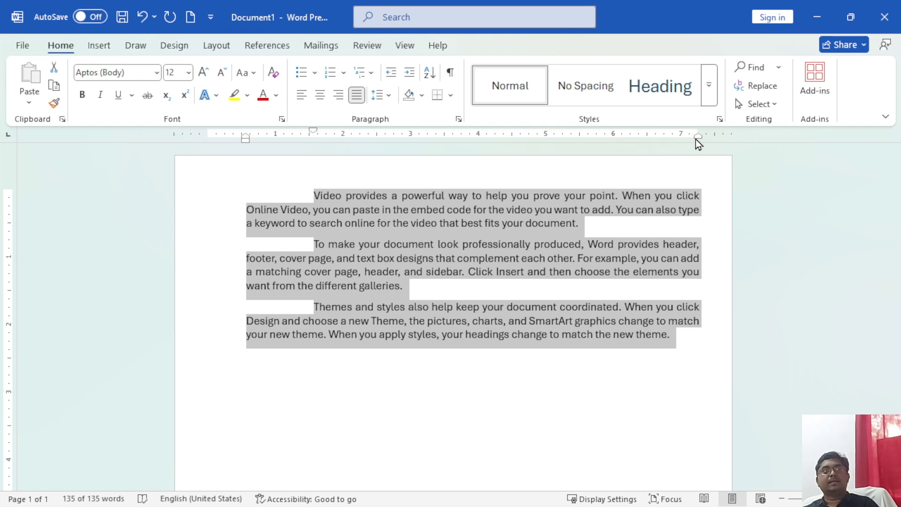
pyautogui.moveTo(696, 139); pyautogui.dragTo(594, 162)
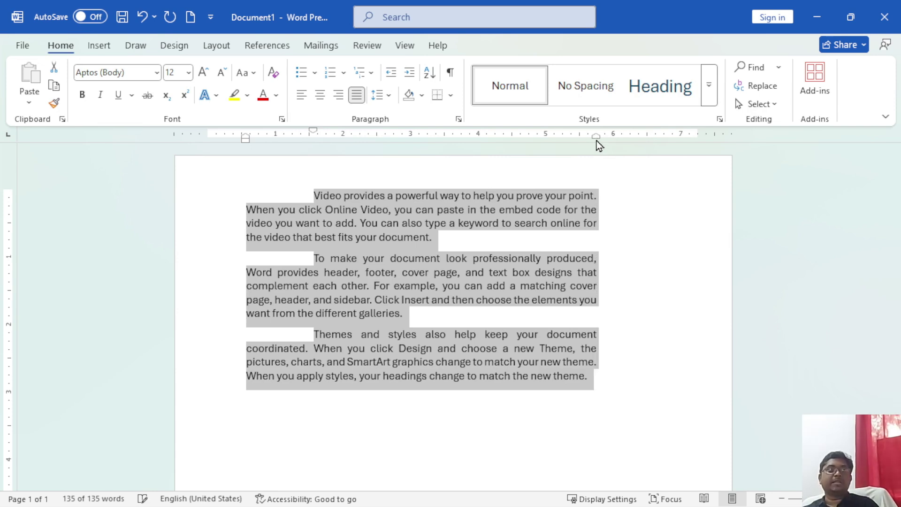
pyautogui.moveTo(597, 141); pyautogui.dragTo(697, 140)
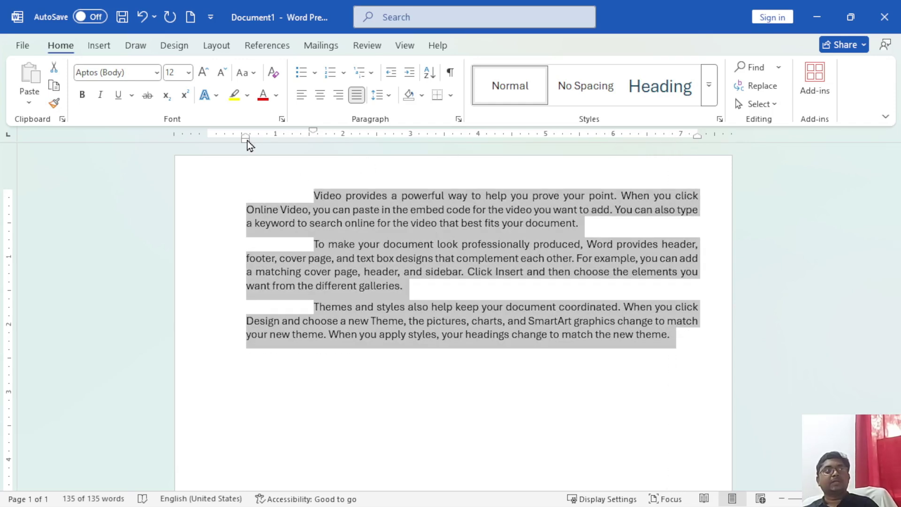
pyautogui.moveTo(247, 142)
pyautogui.mouseDown()
pyautogui.moveTo(199, 147)
pyautogui.moveTo(211, 145)
pyautogui.mouseUp()
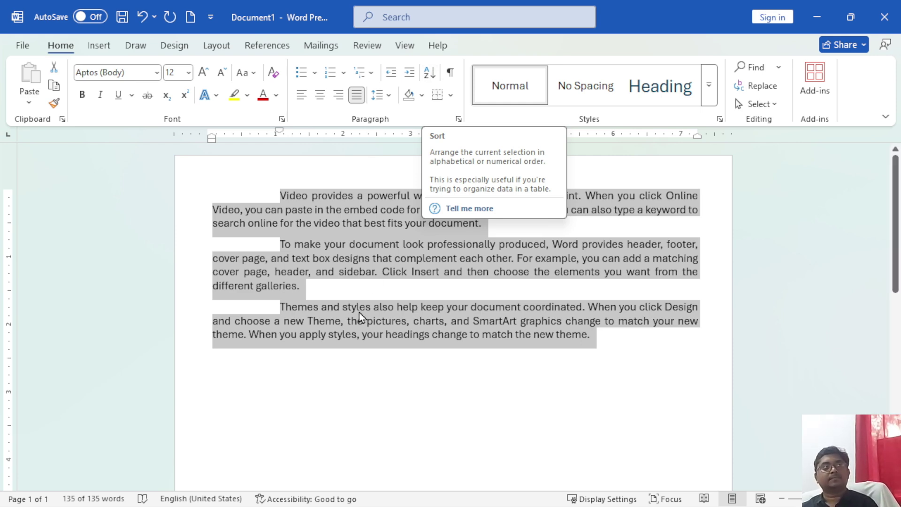
# Step: Delete all the text in the document and enlarge the font size to 16 for new text
pyautogui.click(359, 294)
pyautogui.hotkey('ctrl', 'a')
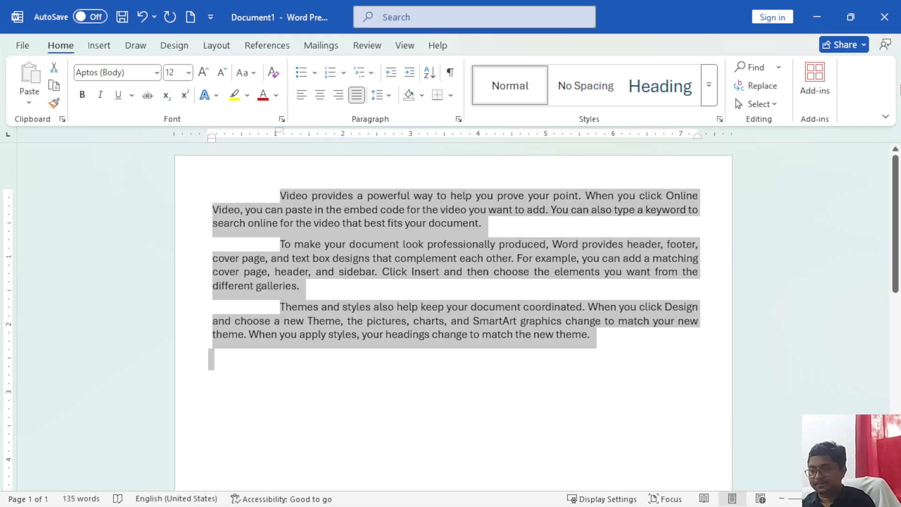
pyautogui.press('Delete')
pyautogui.hotkey('ctrl', ']')
pyautogui.hotkey('ctrl', ']')
pyautogui.hotkey('ctrl', ']')
pyautogui.hotkey('ctrl', ']')
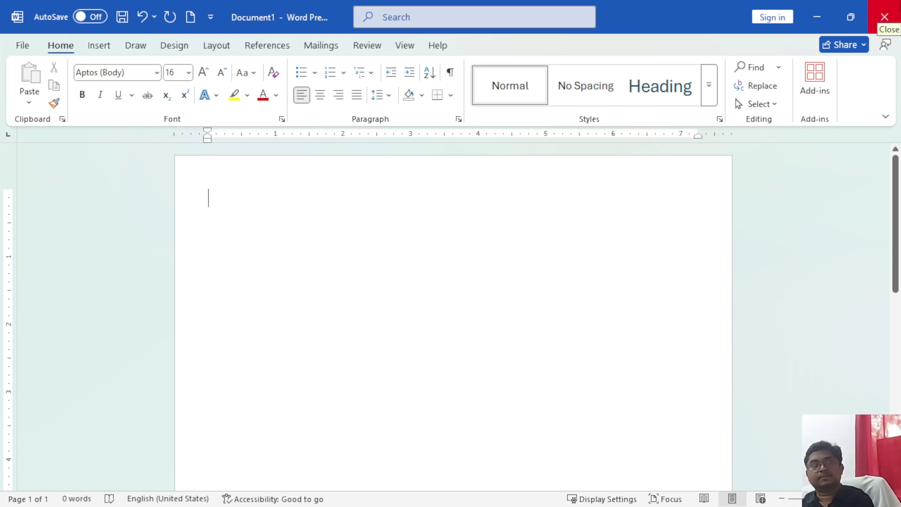
# Step: Enter two rows with a student's first name and, aligned at the 2-inch mark, the courses DCA and PGDCA
pyautogui.write('Boby')
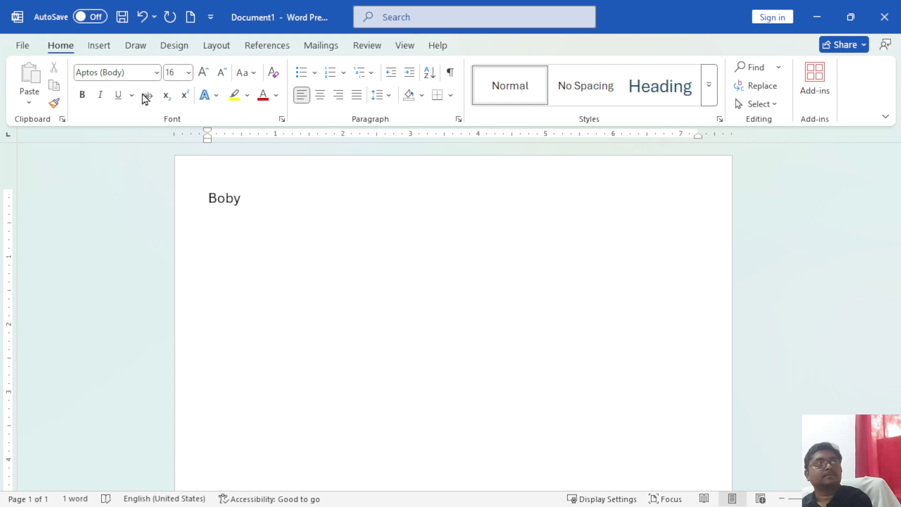
pyautogui.doubleClick(344, 198)
pyautogui.write('DCA')
pyautogui.press('Return')
pyautogui.write('Ganesh')
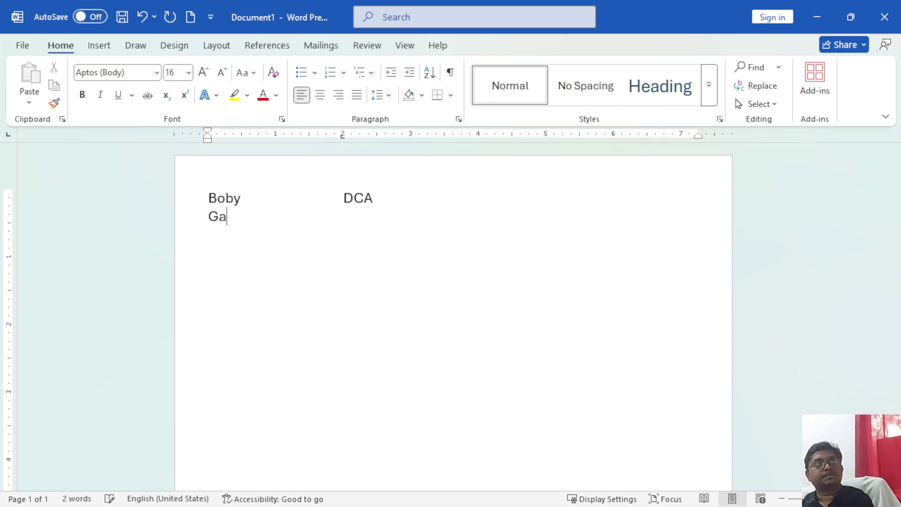
pyautogui.press('Tab')
pyautogui.write('PGDCA')
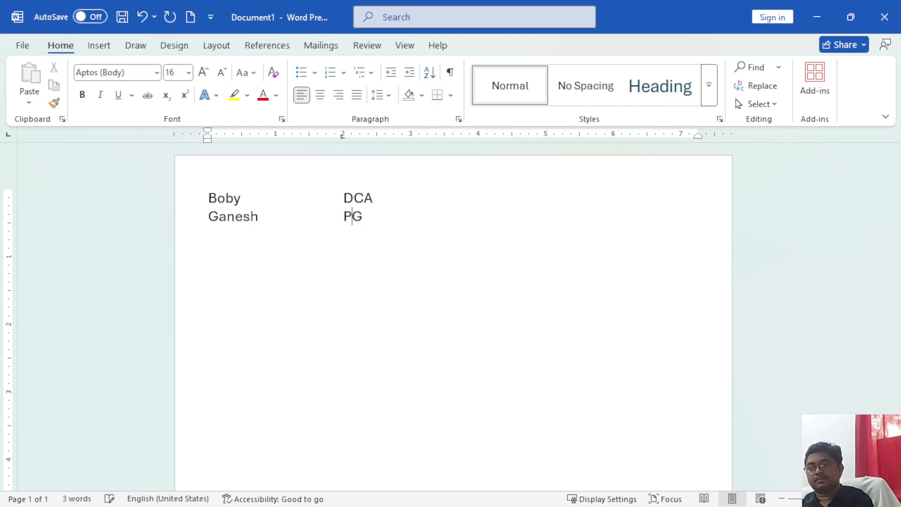
pyautogui.press('Return')
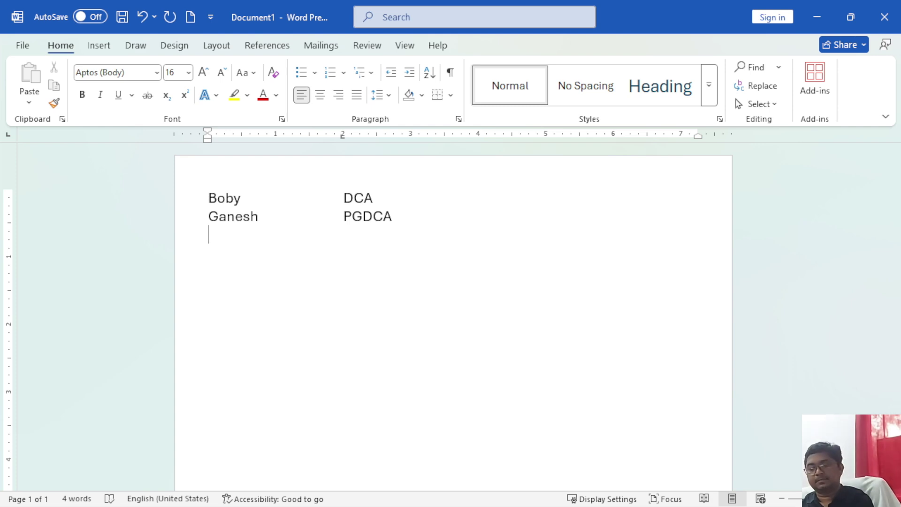
# Step: Add a third row with another student's first name and the course DCA in the second column
pyautogui.write('A')
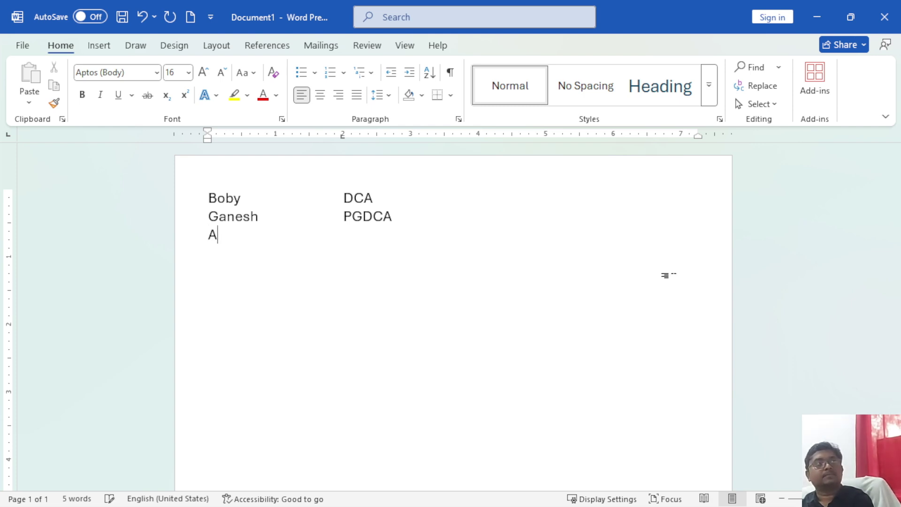
pyautogui.write('run')
pyautogui.press('Tab')
pyautogui.write('DCA')
pyautogui.press('Return')
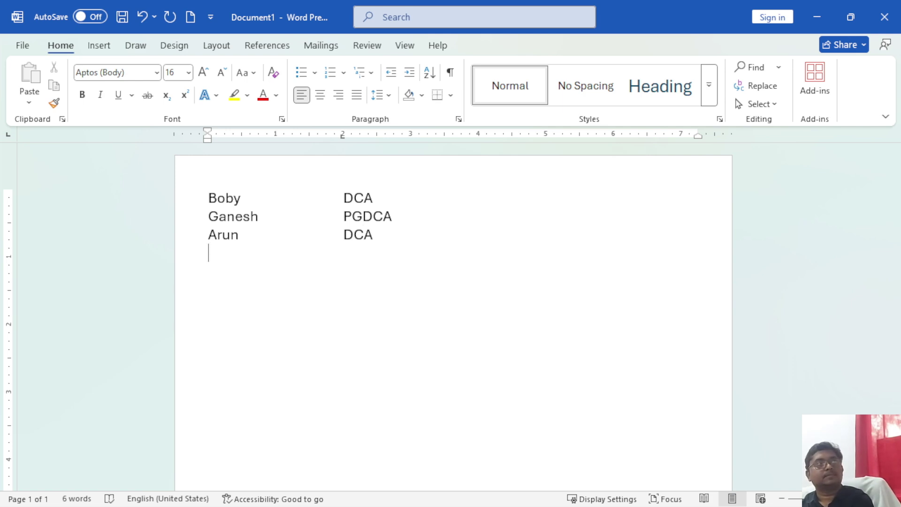
# Step: Add a fourth student's first name, correct its spelling, and enter PGDCA as the course
pyautogui.write('Chandyu')
pyautogui.press('Tab')
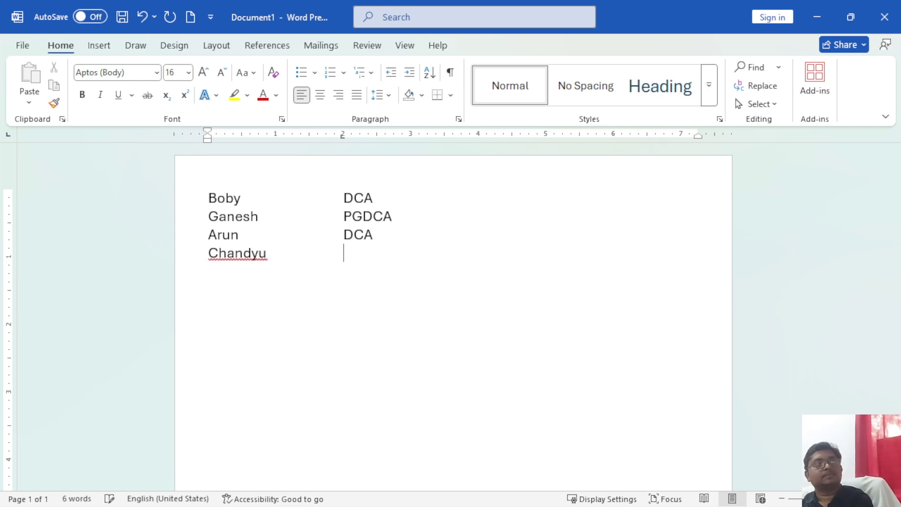
pyautogui.press('BackSpace')
pyautogui.press('BackSpace')
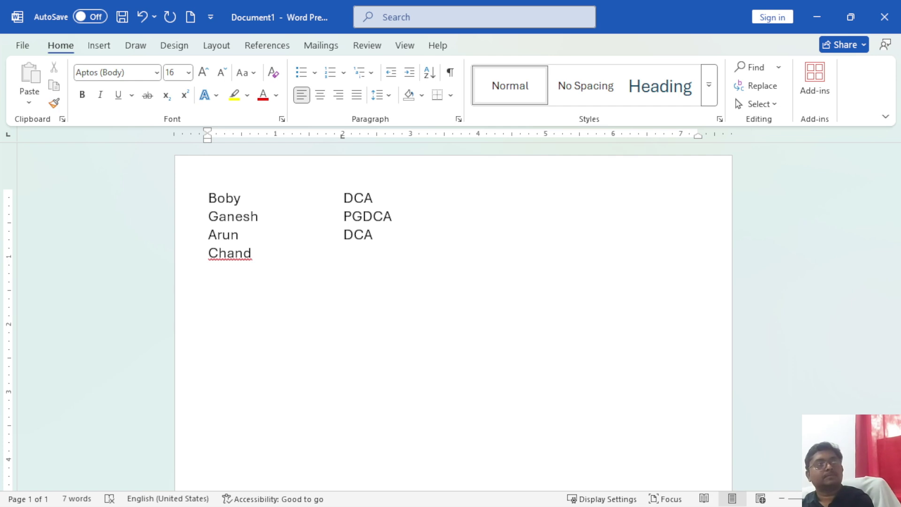
pyautogui.write('u')
pyautogui.press('Tab')
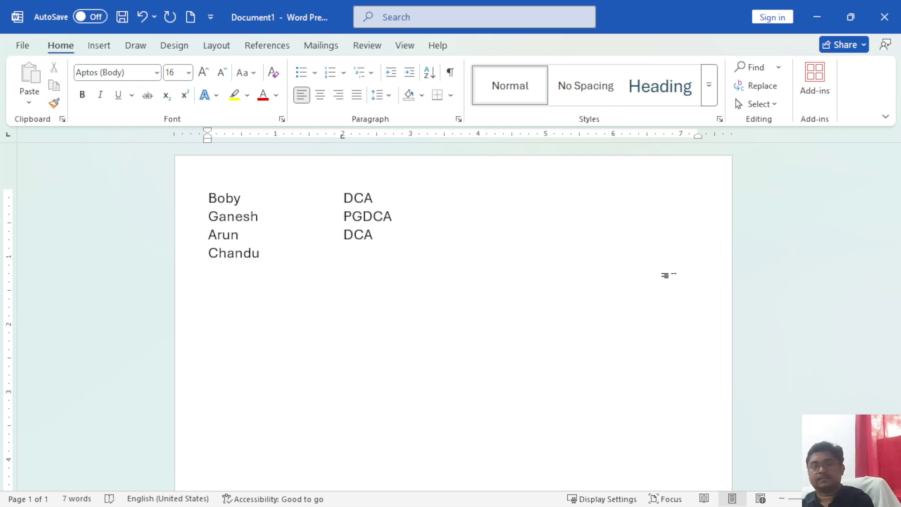
pyautogui.write('PGDCA')
pyautogui.press('Return')
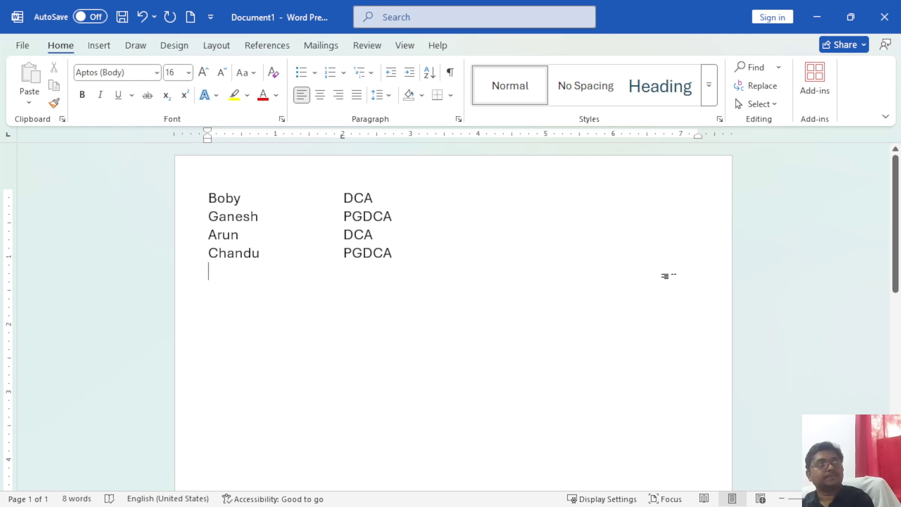
# Step: Add the fifth and sixth rows with the students' first names and the courses DCA and PGDCA
pyautogui.write('Eshwar')
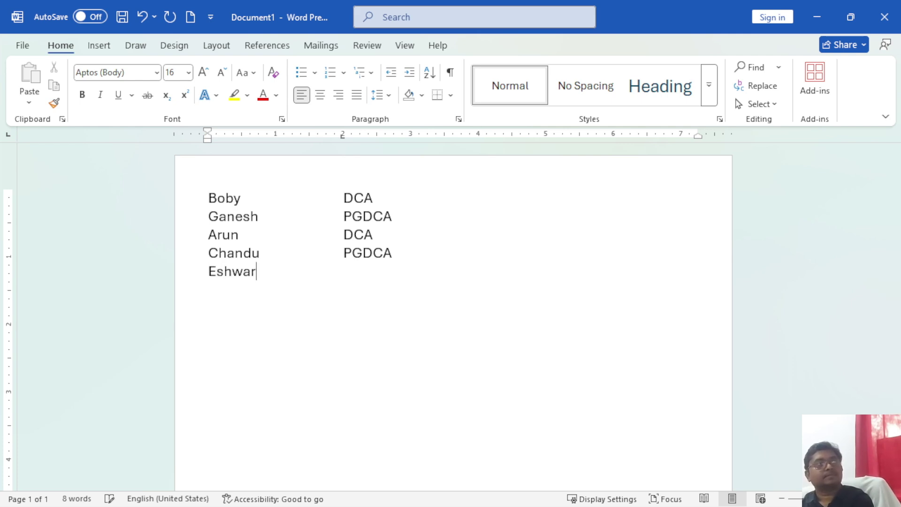
pyautogui.press('Tab')
pyautogui.write('DCA')
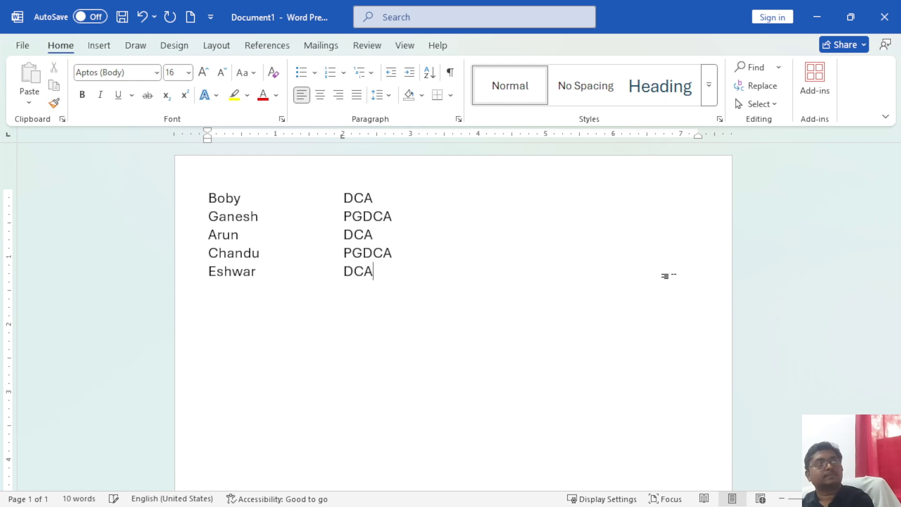
pyautogui.press('Return')
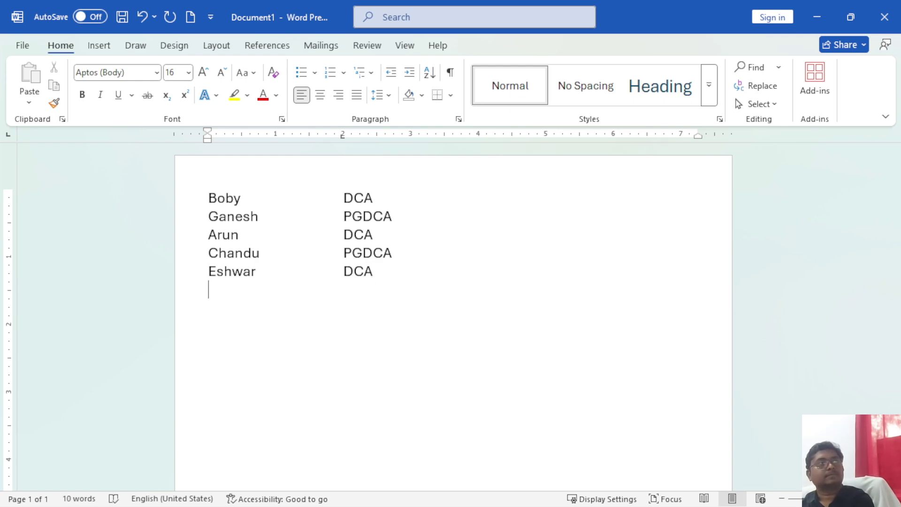
pyautogui.write('Deepak')
pyautogui.press('Tab')
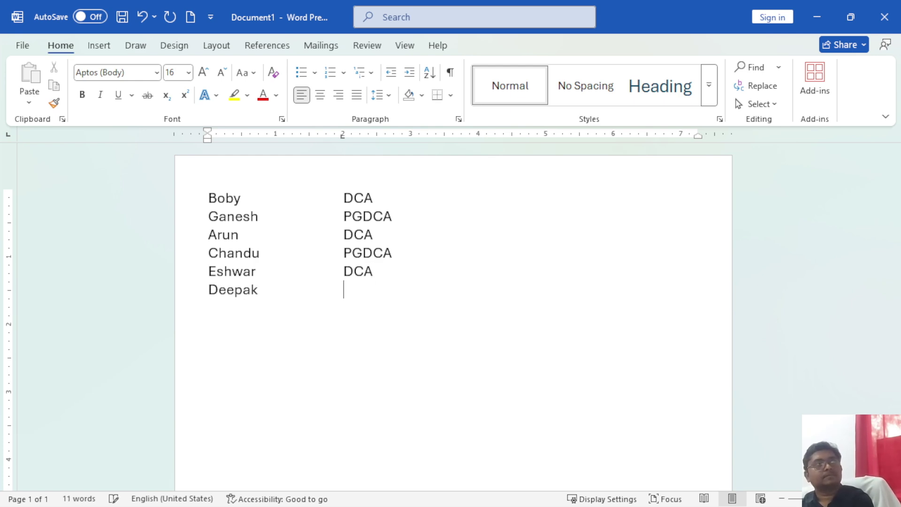
pyautogui.write('PGDCA')
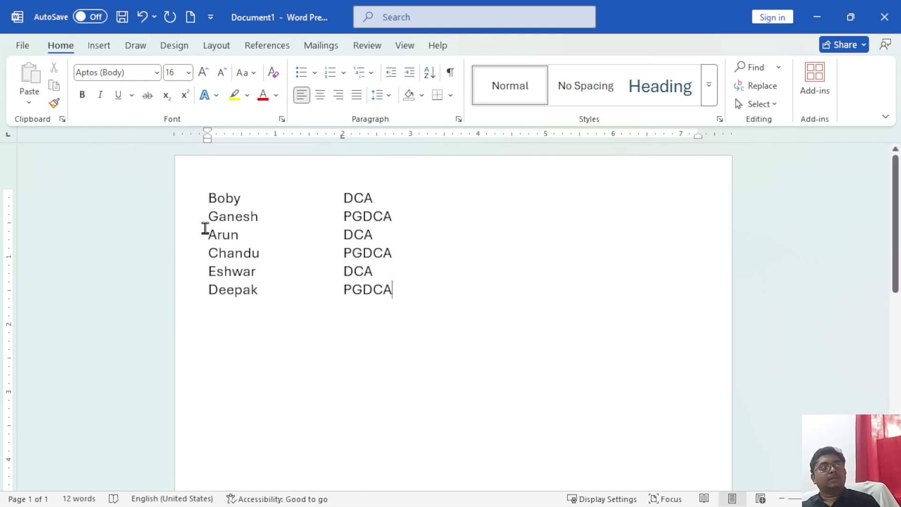
# Step: Select all six rows, open the Sort Text settings, and review the sort-by choices and field separator options
pyautogui.moveTo(207, 193); pyautogui.dragTo(402, 283)
pyautogui.click(435, 200)
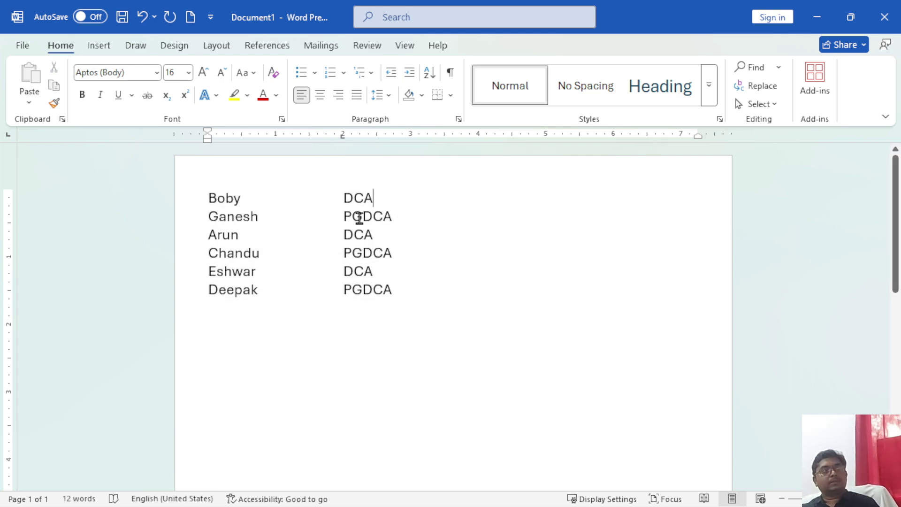
pyautogui.moveTo(209, 200); pyautogui.dragTo(395, 288)
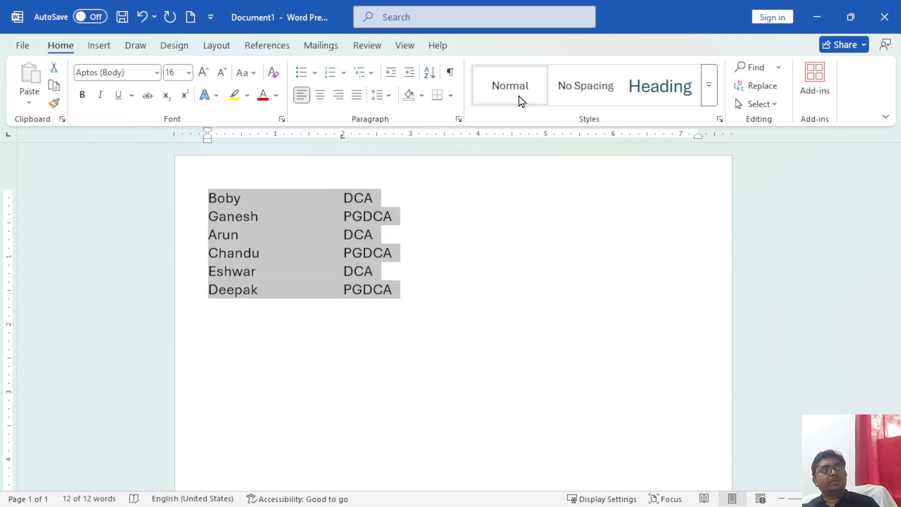
pyautogui.click(434, 76)
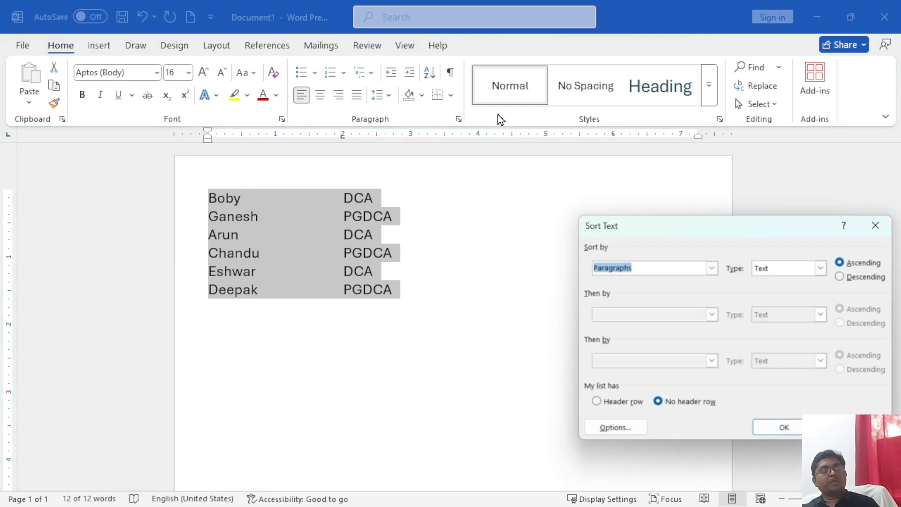
pyautogui.moveTo(640, 218); pyautogui.dragTo(509, 247)
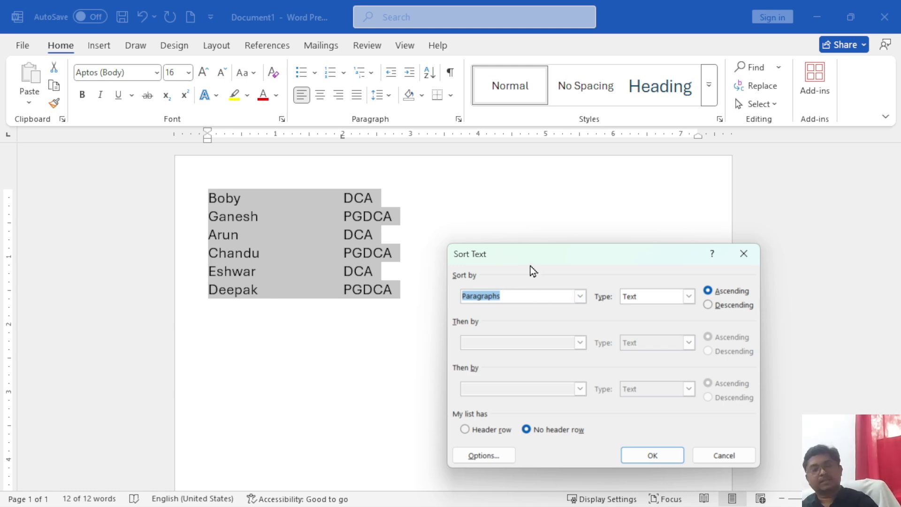
pyautogui.click(526, 212)
pyautogui.click(581, 296)
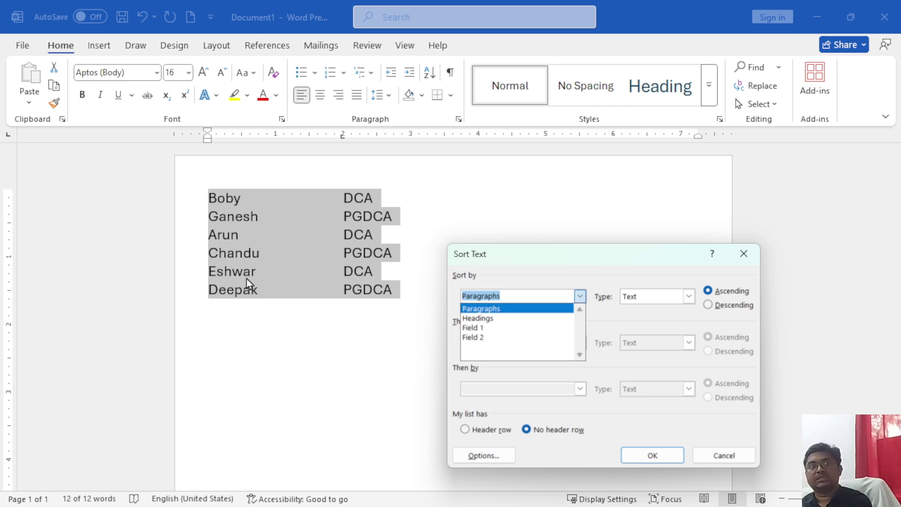
pyautogui.click(478, 458)
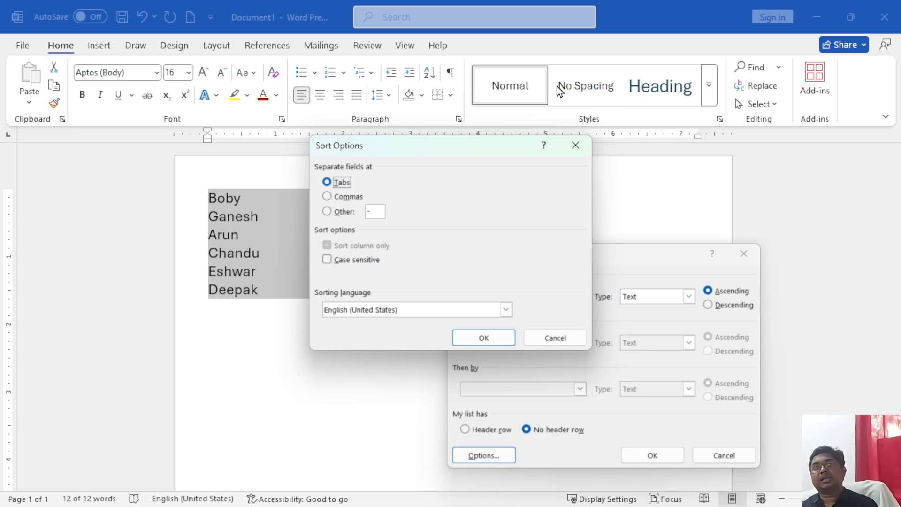
pyautogui.click(568, 140)
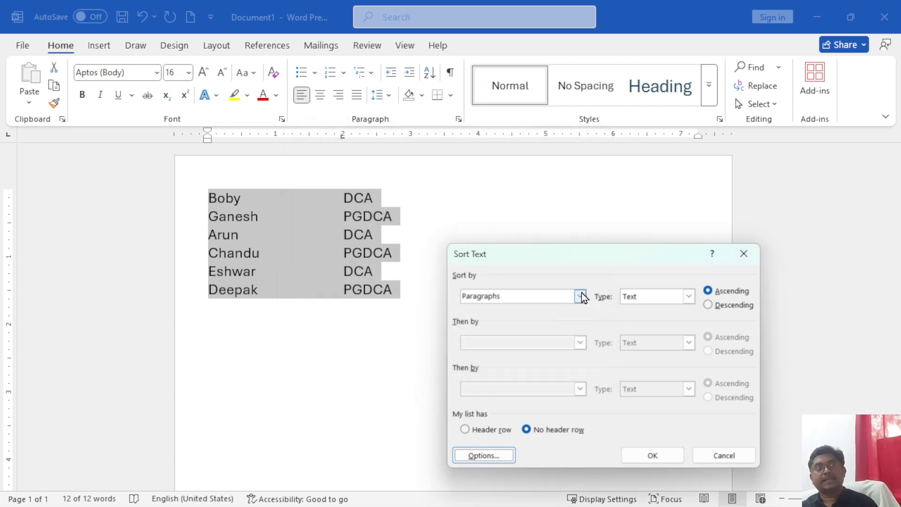
# Step: Sort the six rows by Field 2 as text in ascending order, with no header row, and deselect the list
pyautogui.click(581, 296)
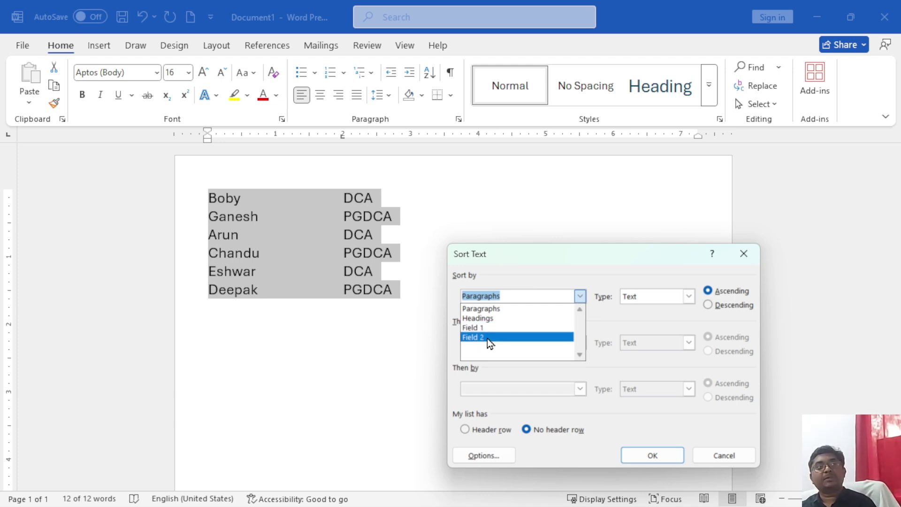
pyautogui.click(487, 338)
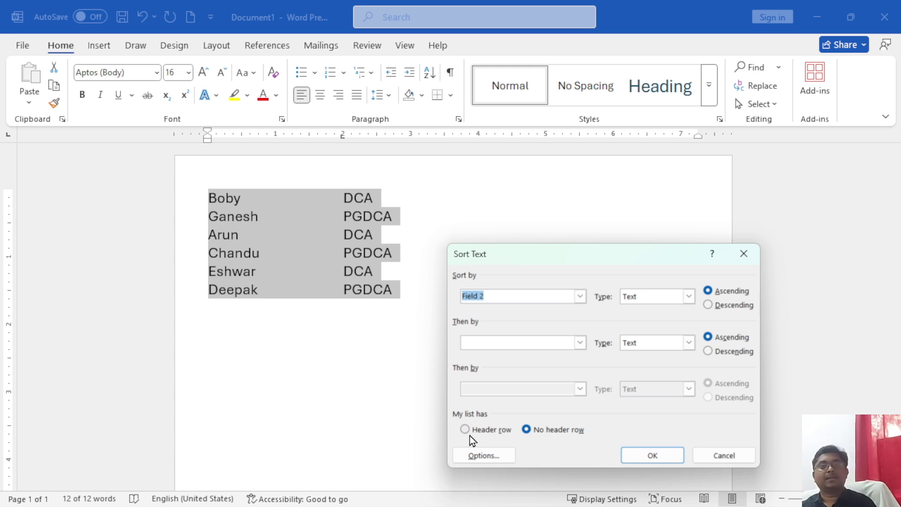
pyautogui.click(651, 455)
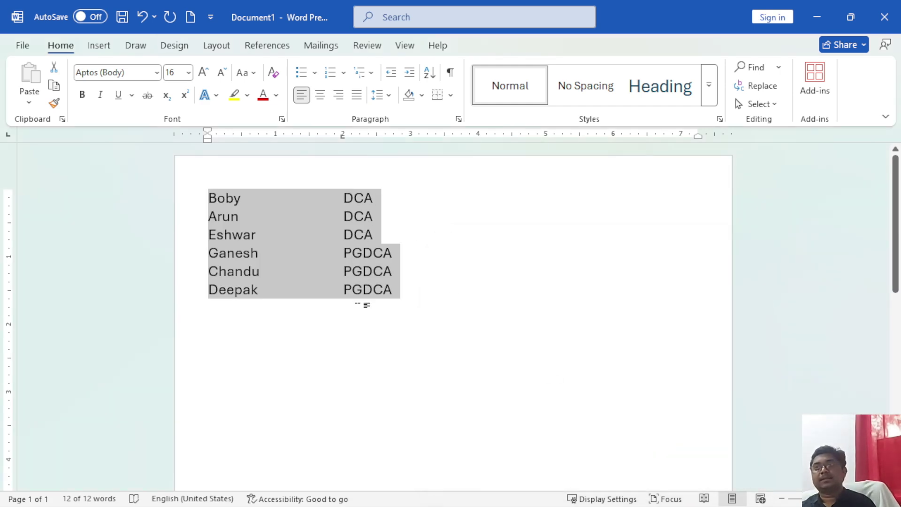
pyautogui.click(430, 200)
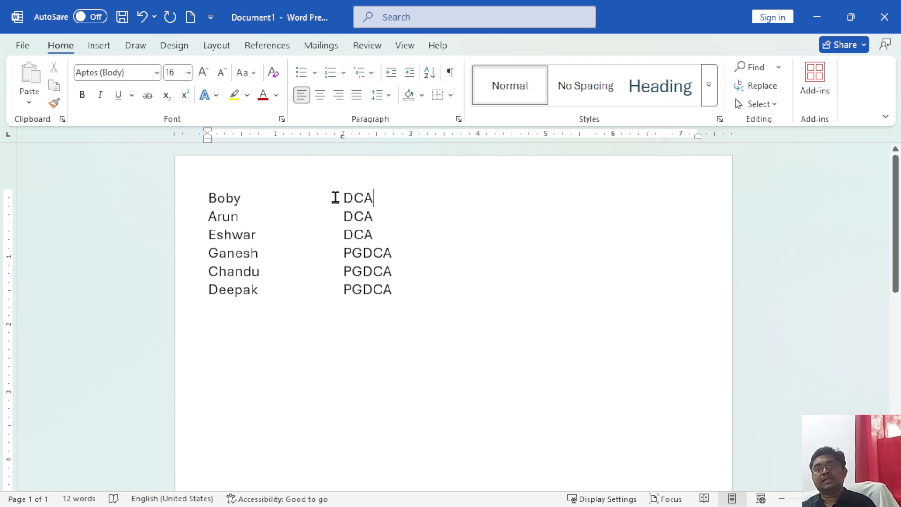
pyautogui.moveTo(344, 197); pyautogui.dragTo(386, 285)
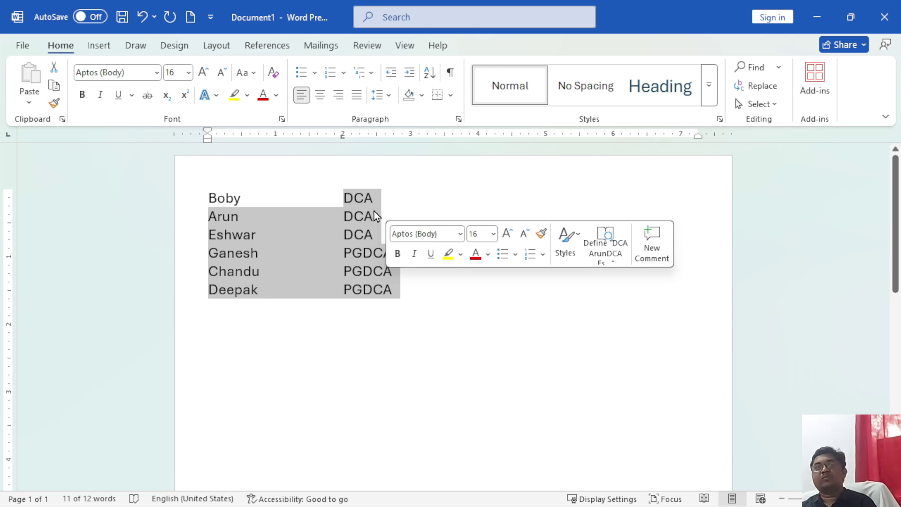
pyautogui.click(392, 194)
pyautogui.click(212, 199)
pyautogui.moveTo(215, 200); pyautogui.dragTo(401, 291)
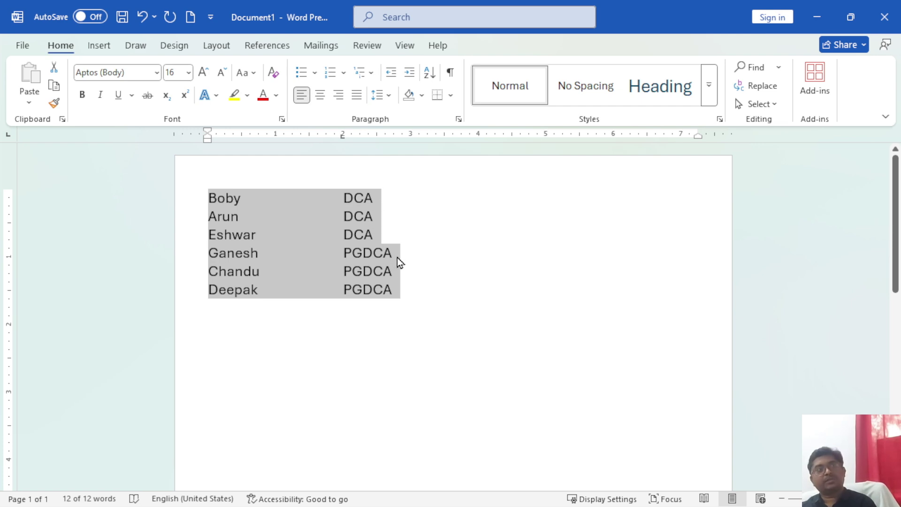
pyautogui.click(373, 237)
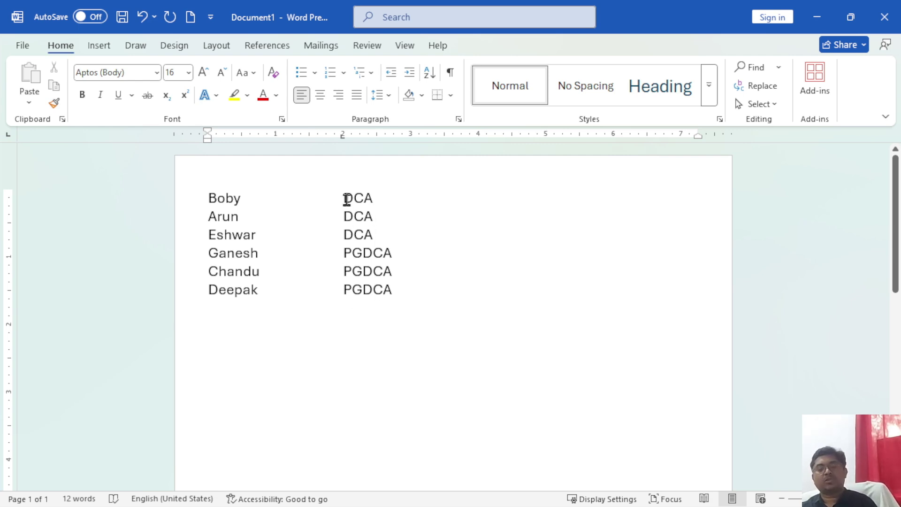
# Step: Compare selecting the course column alone as a vertical block with ordinary selection of the rows, clearing each selection
pyautogui.moveTo(344, 196); pyautogui.dragTo(402, 286)
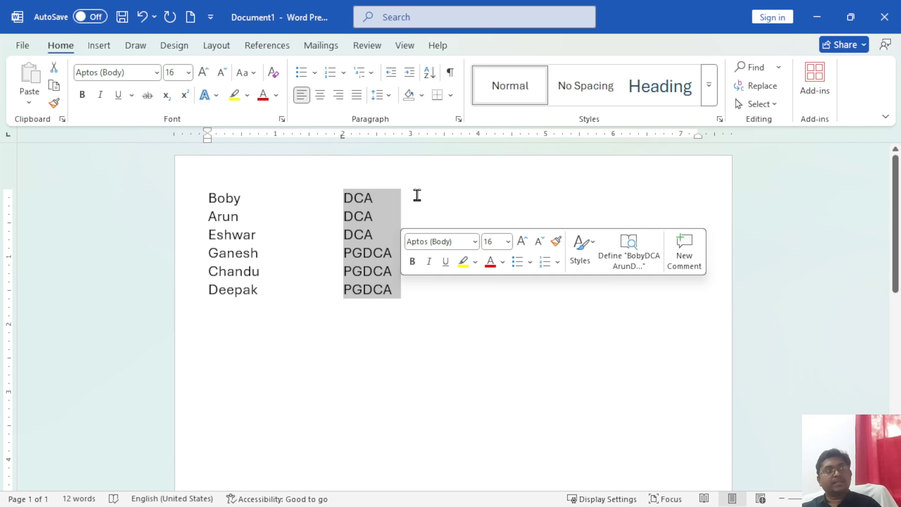
pyautogui.click(374, 195)
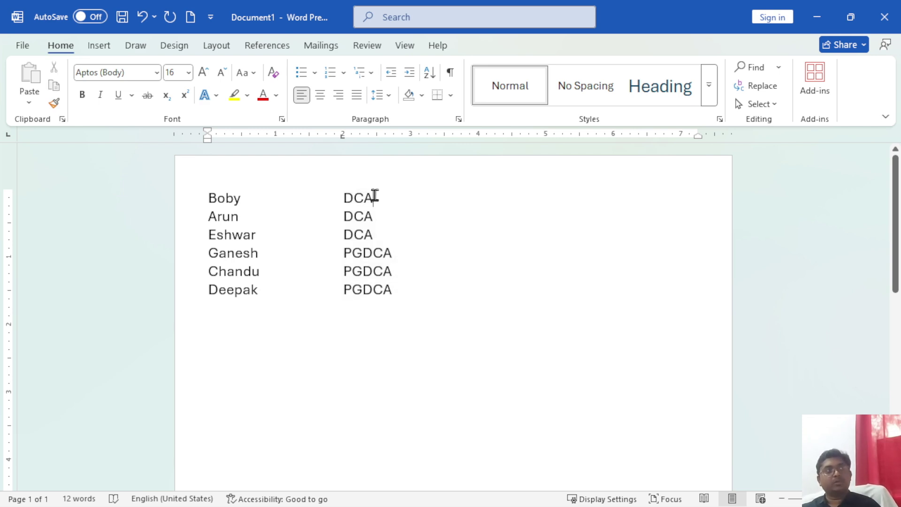
pyautogui.moveTo(346, 198); pyautogui.dragTo(410, 289)
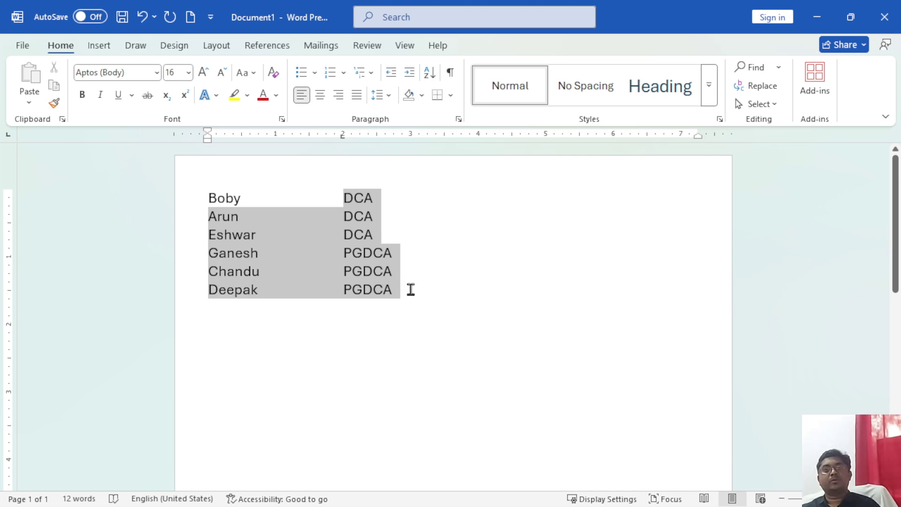
pyautogui.click(442, 189)
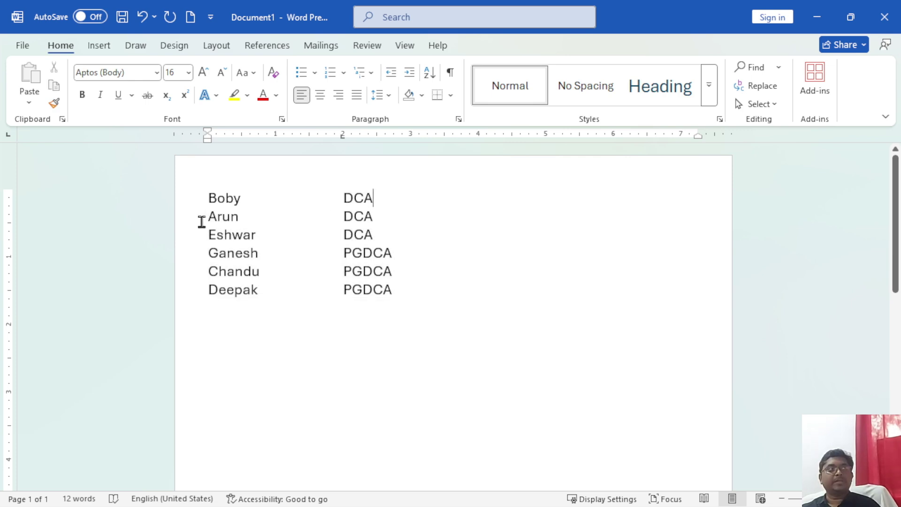
pyautogui.moveTo(209, 198); pyautogui.dragTo(392, 302)
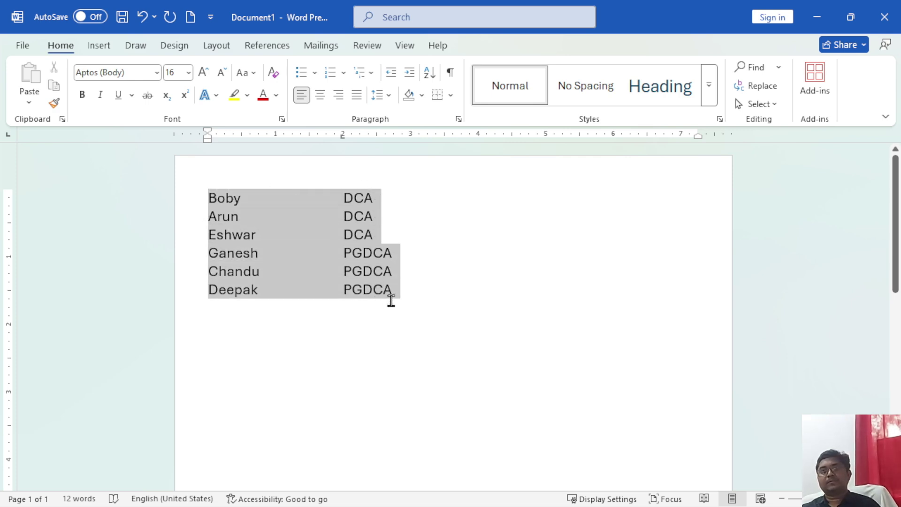
pyautogui.click(407, 187)
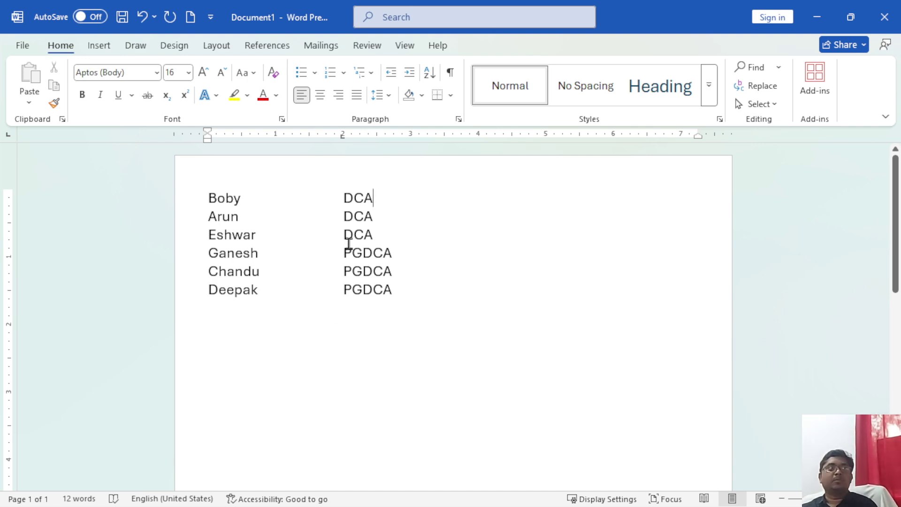
# Step: Select the course column alone as a block and set its sort to Paragraphs, type Text, in descending order
pyautogui.moveTo(344, 198); pyautogui.dragTo(404, 309)
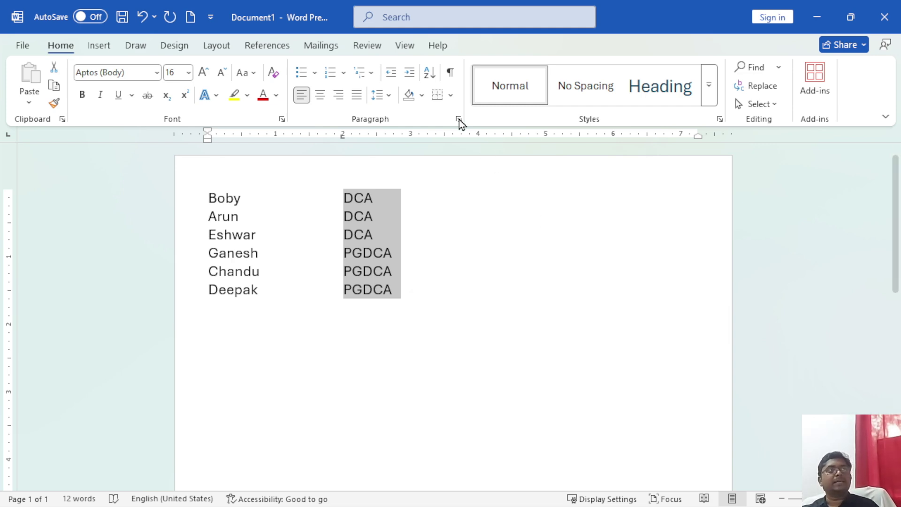
pyautogui.click(429, 74)
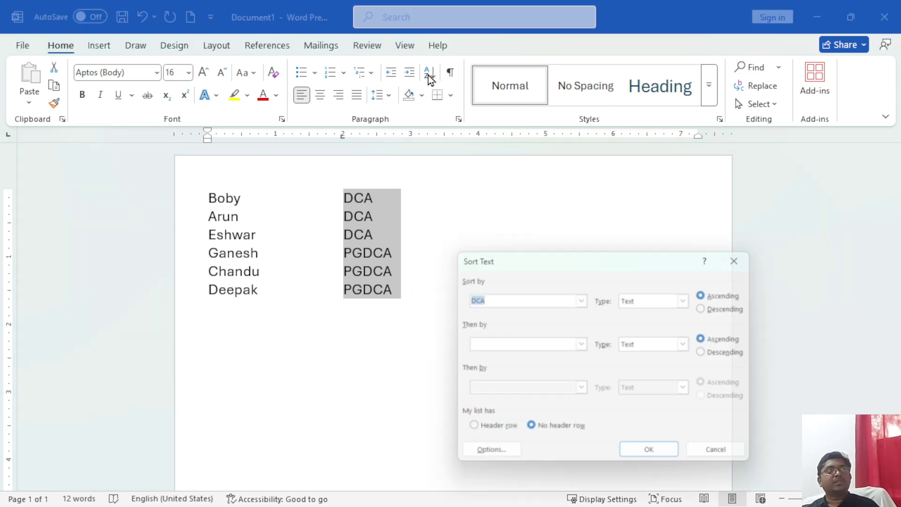
pyautogui.click(578, 297)
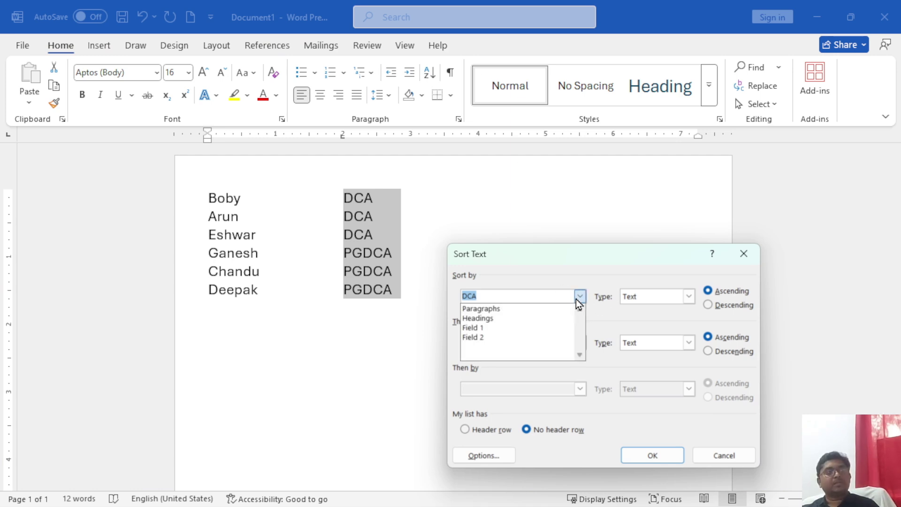
pyautogui.click(480, 337)
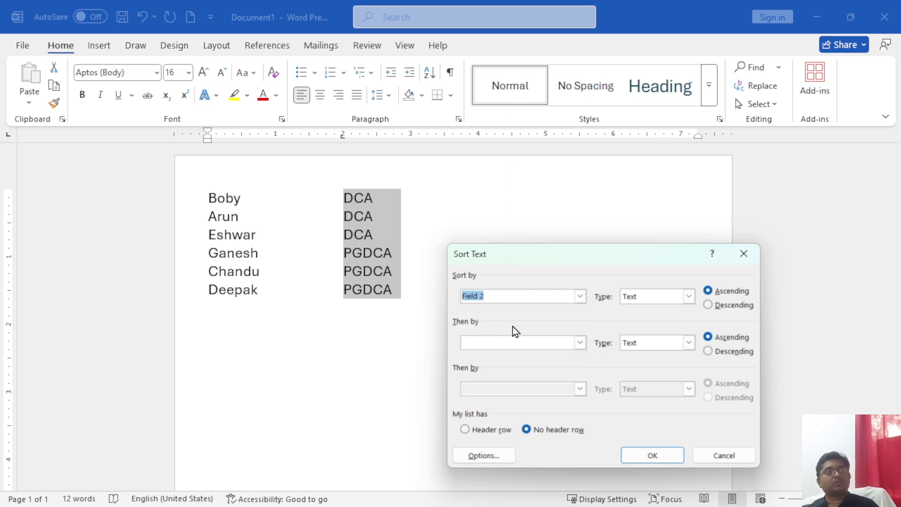
pyautogui.click(578, 300)
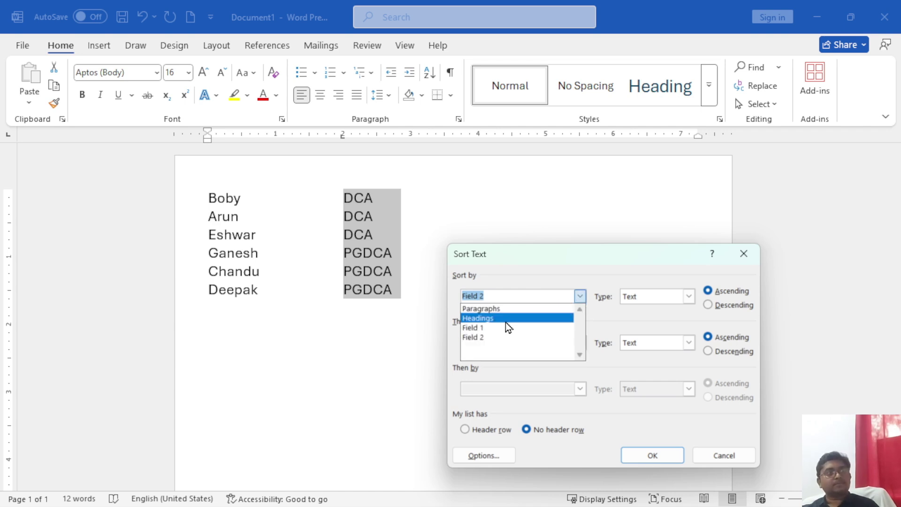
pyautogui.click(532, 308)
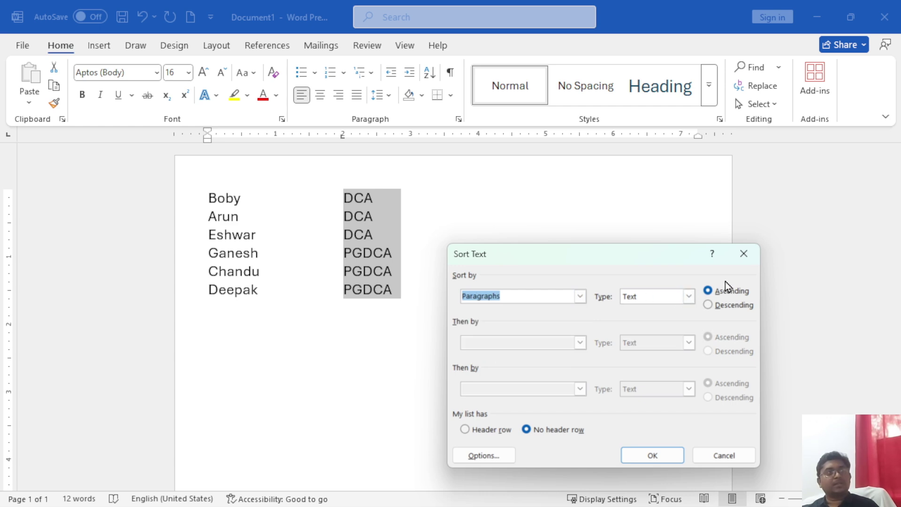
pyautogui.click(708, 305)
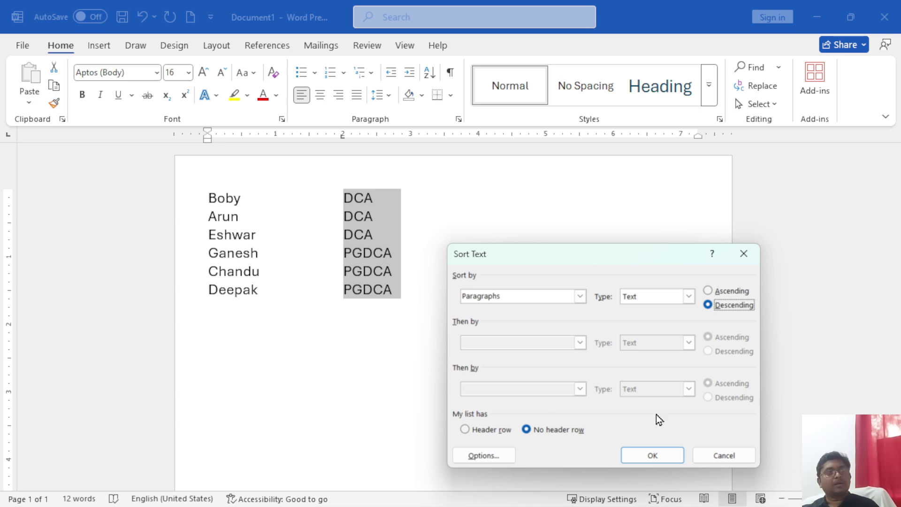
# Step: Enable the Sort column only option with fields separated at tabs, and apply the sort
pyautogui.click(467, 462)
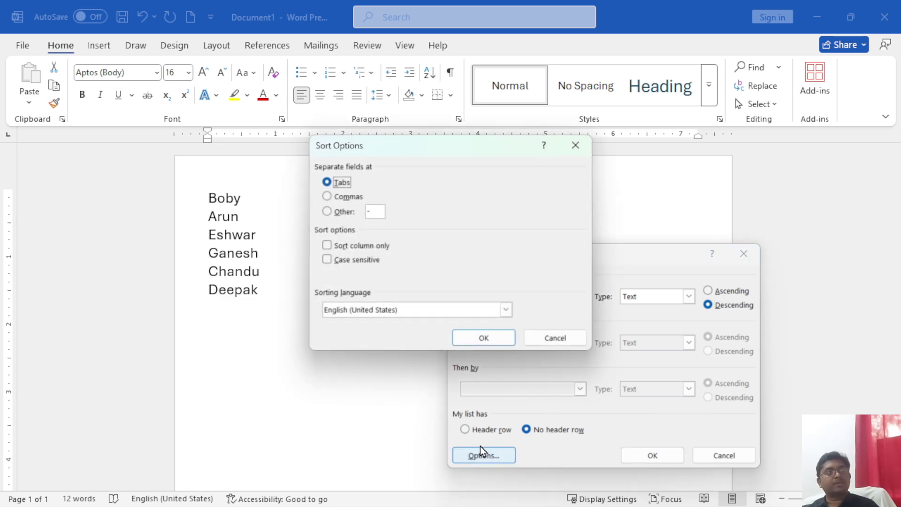
pyautogui.click(328, 247)
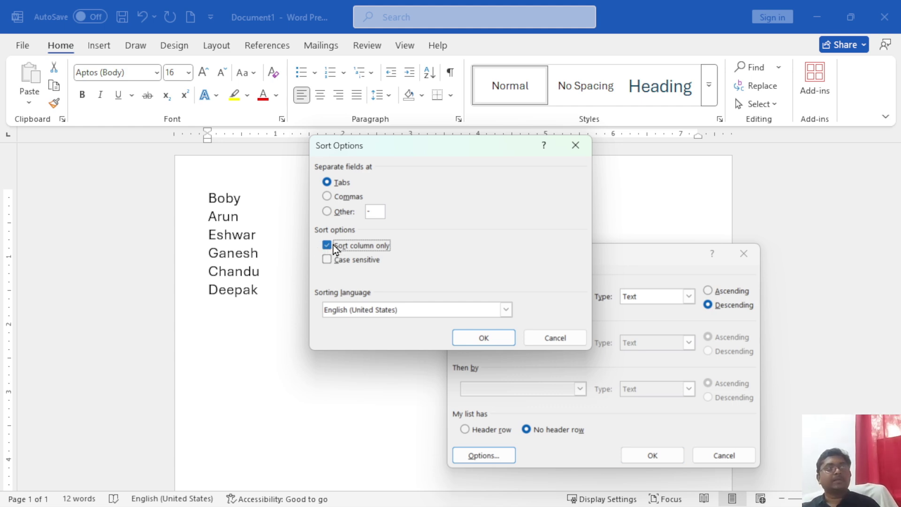
pyautogui.click(488, 338)
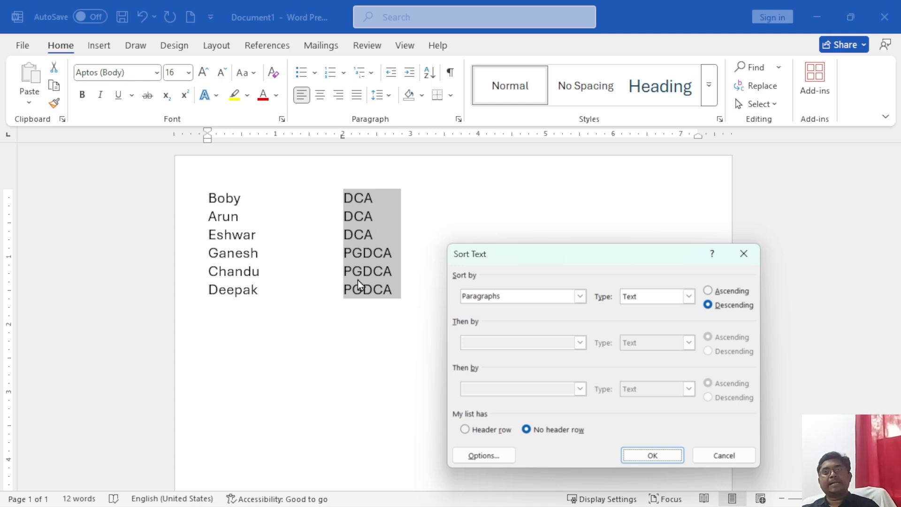
pyautogui.click(637, 454)
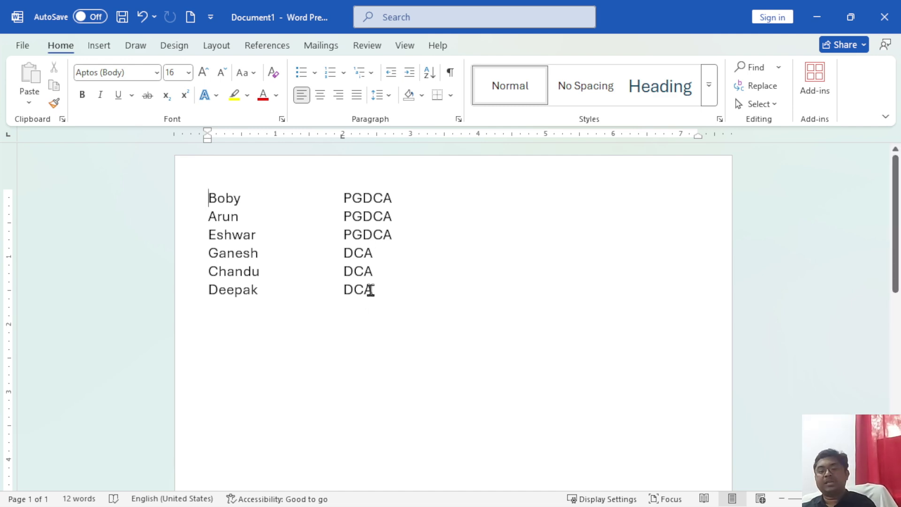
# Step: Undo the descending sort of the course column and clear the selection
pyautogui.hotkey('ctrl', 'z')
pyautogui.click(354, 204)
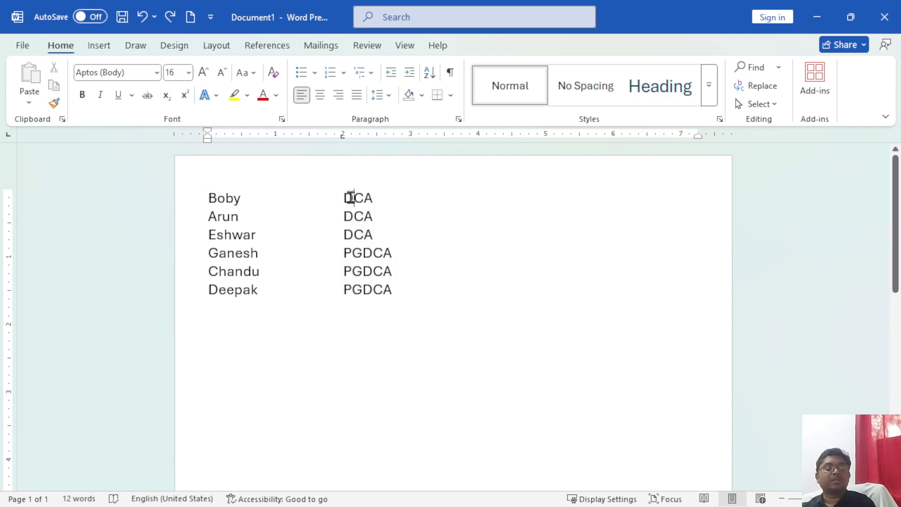
pyautogui.moveTo(344, 196); pyautogui.dragTo(388, 285)
pyautogui.click(379, 275)
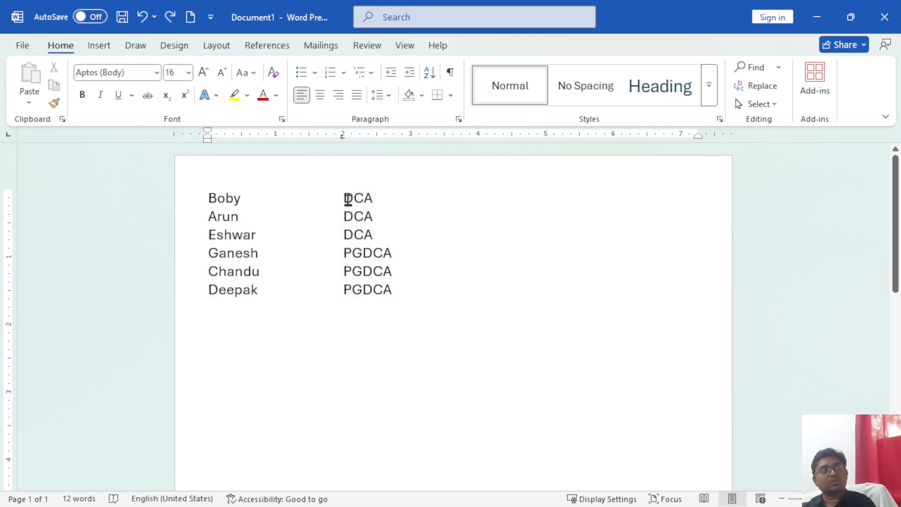
# Step: Block-select the six course entries and sort that column alone by Paragraphs as text, descending, with Sort column only enabled
pyautogui.moveTo(346, 194); pyautogui.dragTo(393, 286)
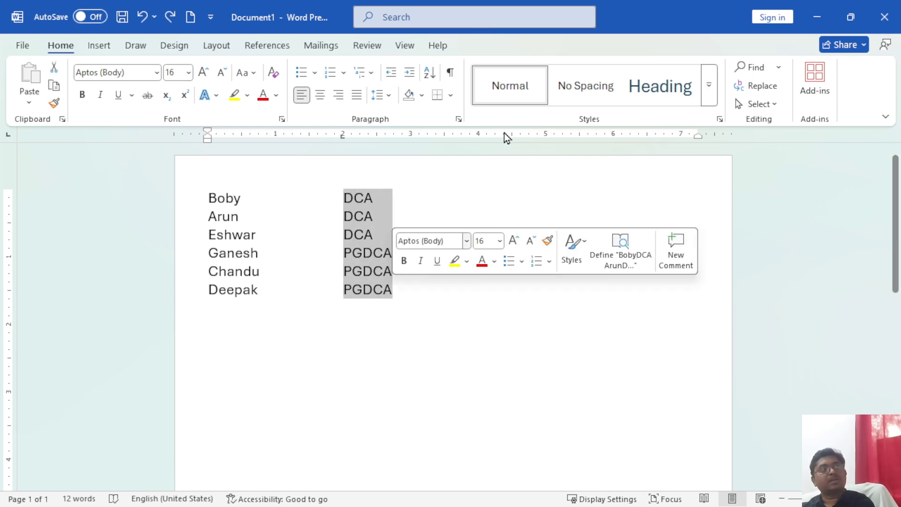
pyautogui.click(430, 72)
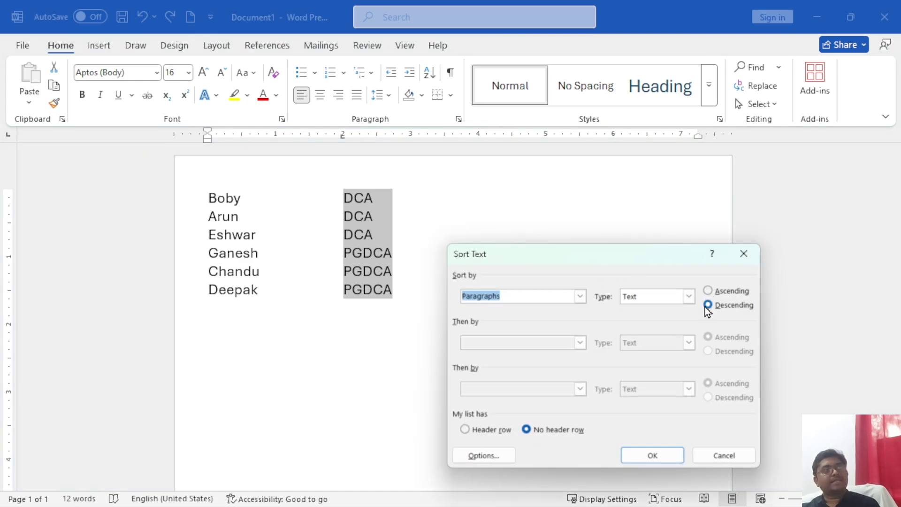
pyautogui.click(501, 455)
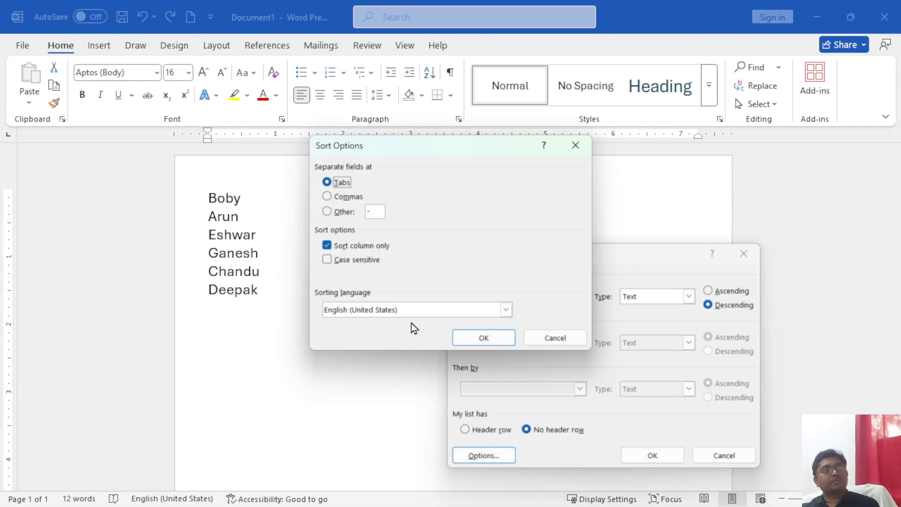
pyautogui.click(485, 345)
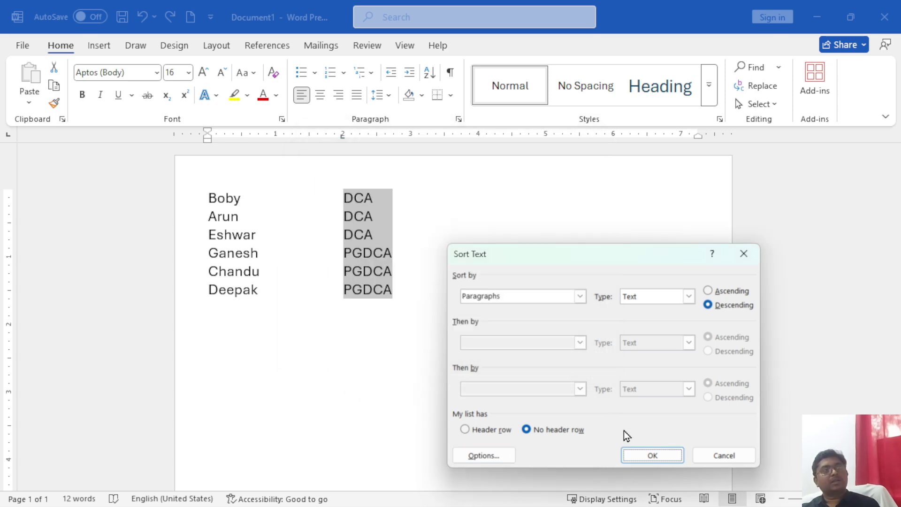
pyautogui.click(652, 455)
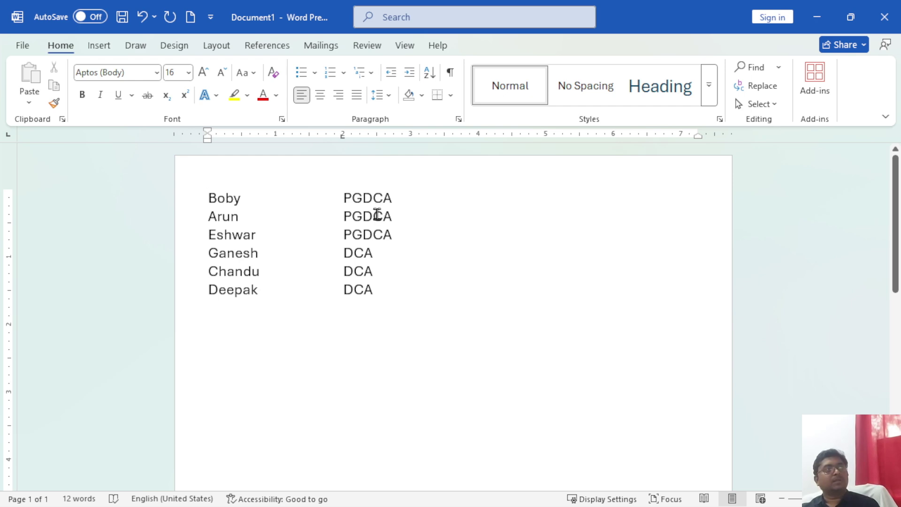
# Step: Undo the repeated column sort and deselect the course entries
pyautogui.hotkey('ctrl', 'z')
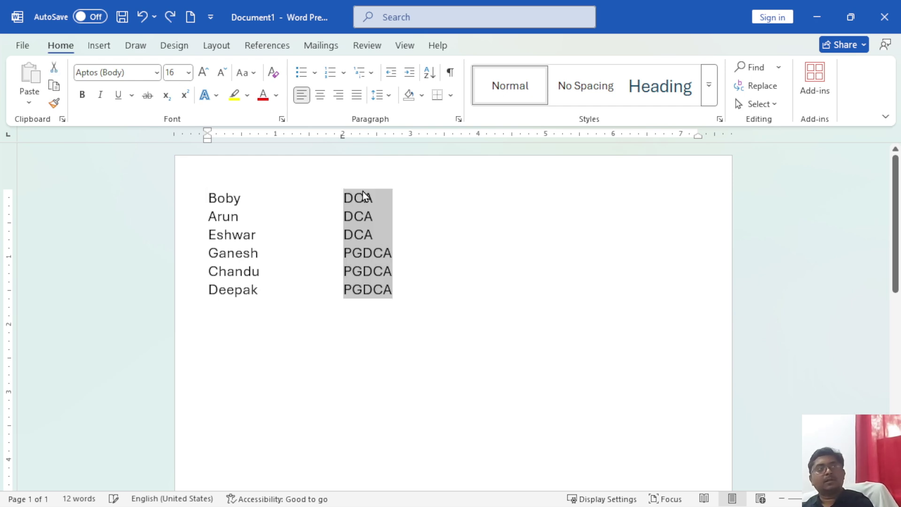
pyautogui.click(343, 197)
pyautogui.moveTo(343, 197); pyautogui.dragTo(394, 272)
pyautogui.click(364, 235)
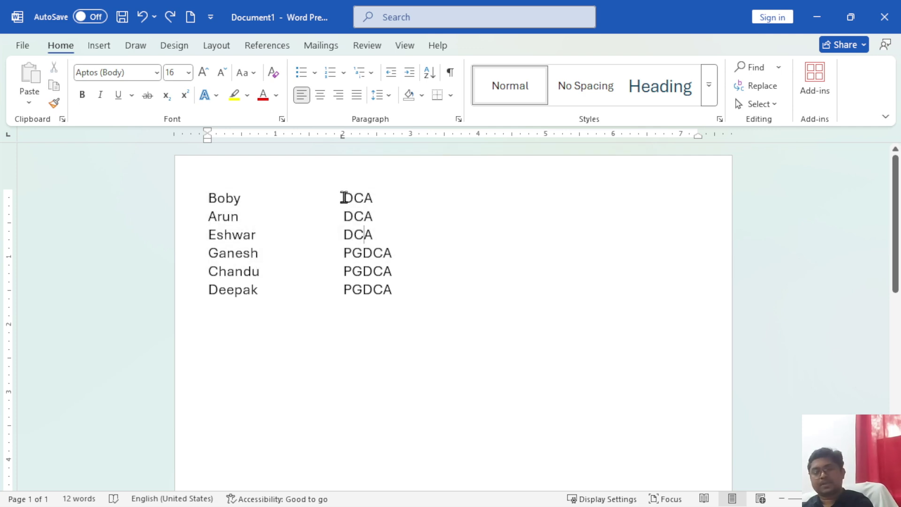
# Step: Reselect only the course column and sort it independently of the names, by Paragraphs in descending order with no header row
pyautogui.moveTo(344, 197); pyautogui.dragTo(396, 287)
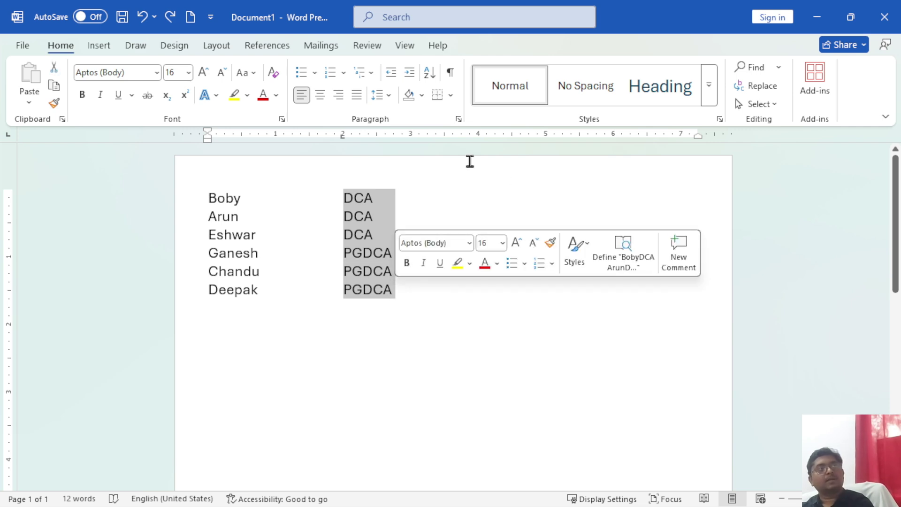
pyautogui.click(429, 73)
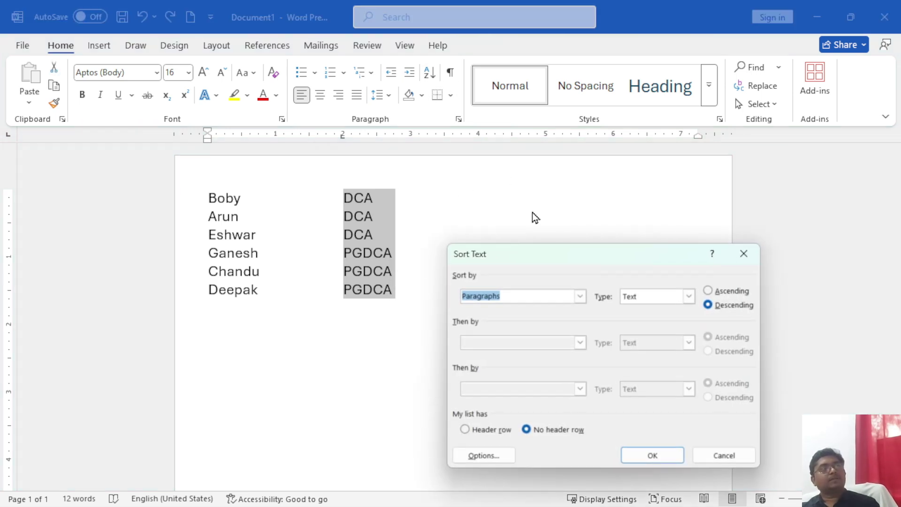
pyautogui.click(476, 455)
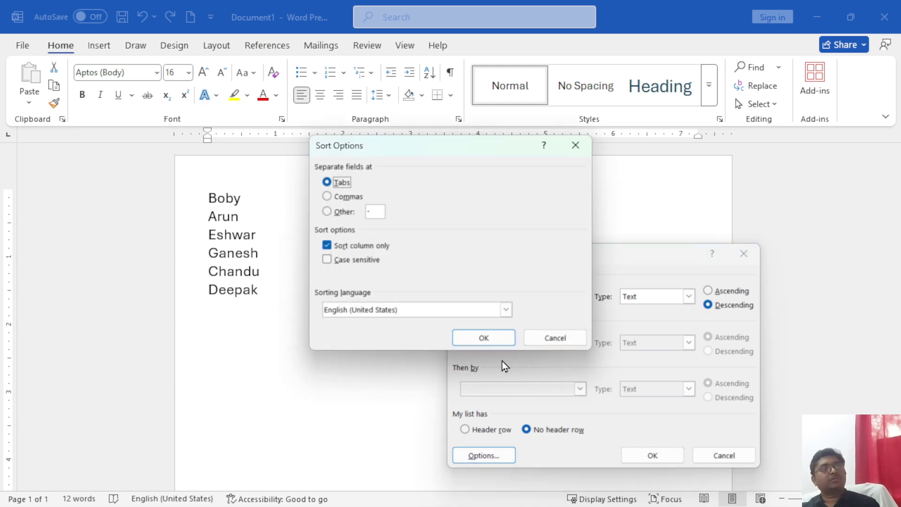
pyautogui.click(483, 338)
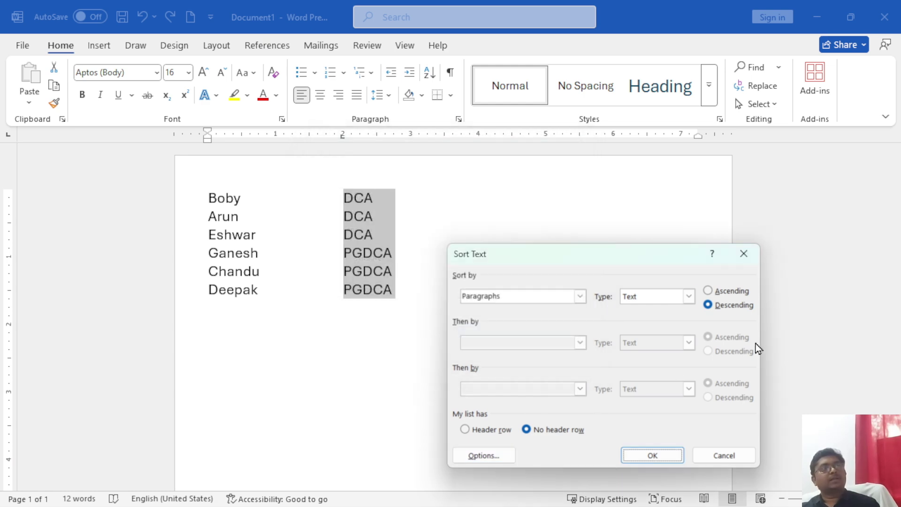
pyautogui.click(643, 457)
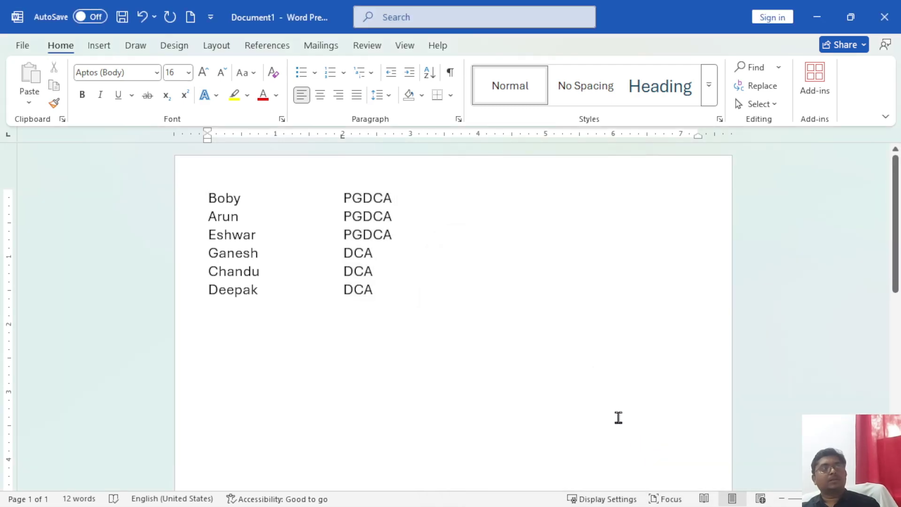